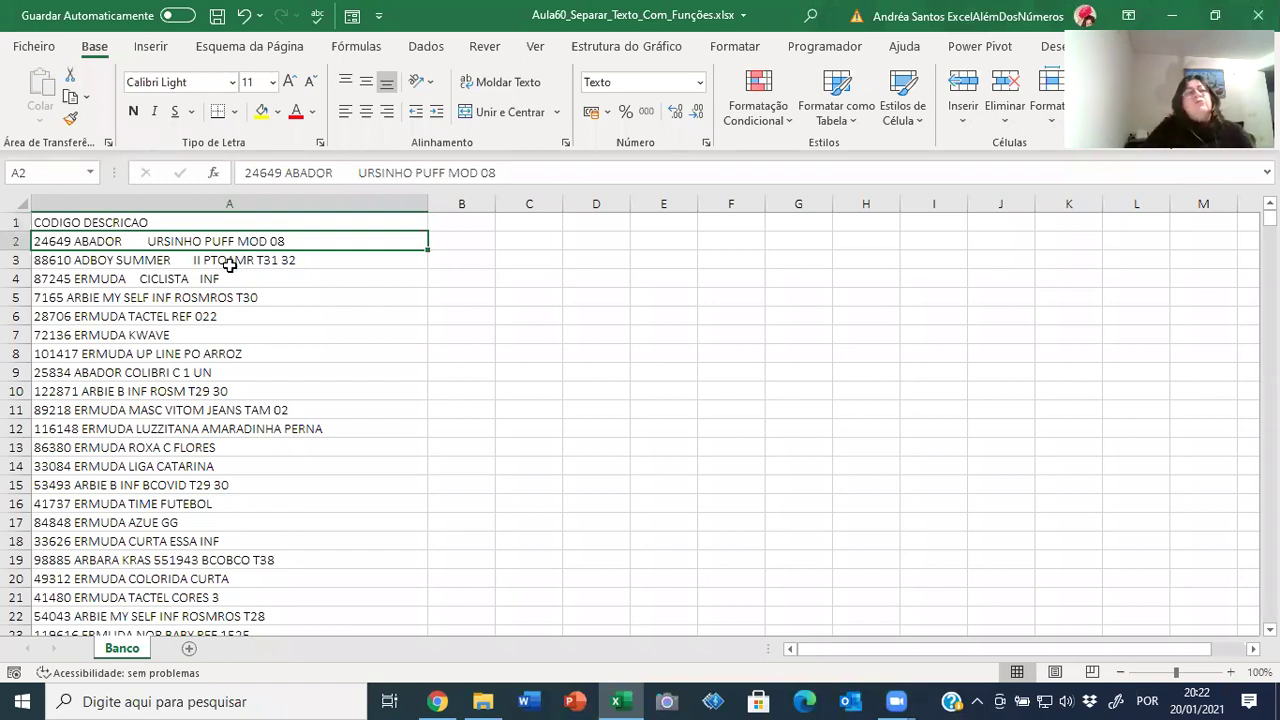
Read through the combined product codes and descriptions in column A, down to about row 41.
{"action": "key", "text": "Up"}
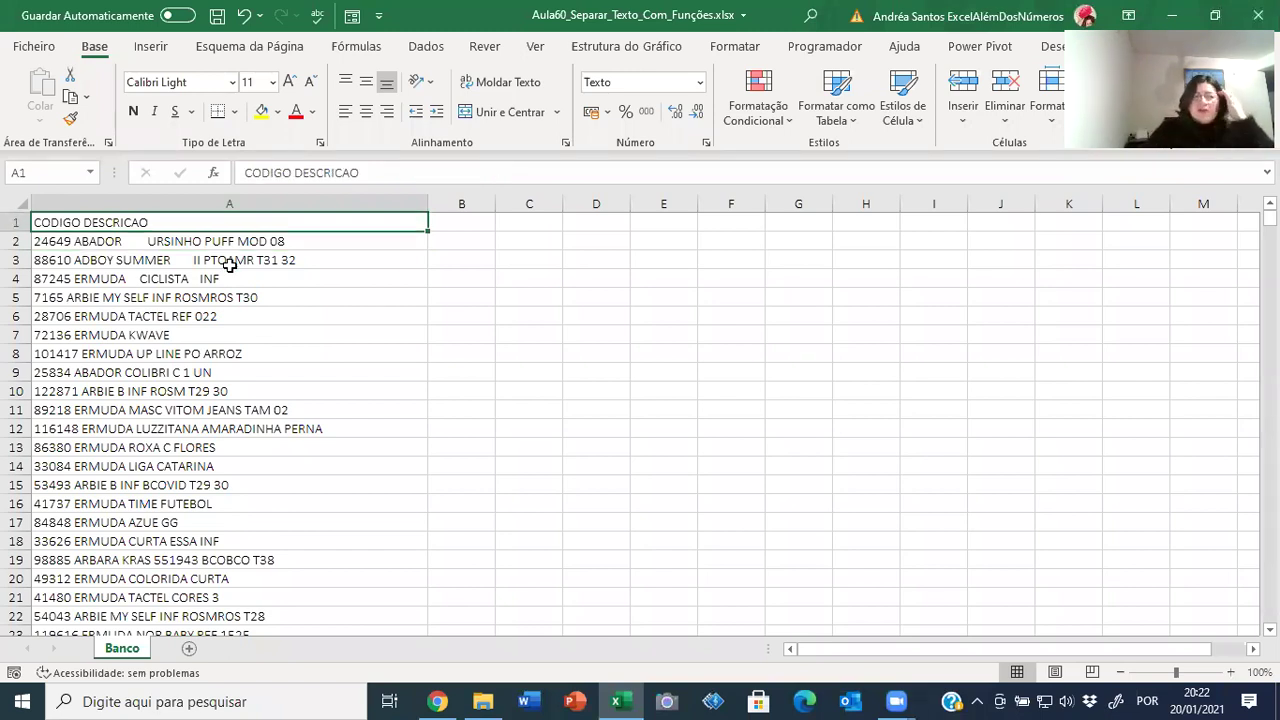
{"action": "key", "text": "Down"}
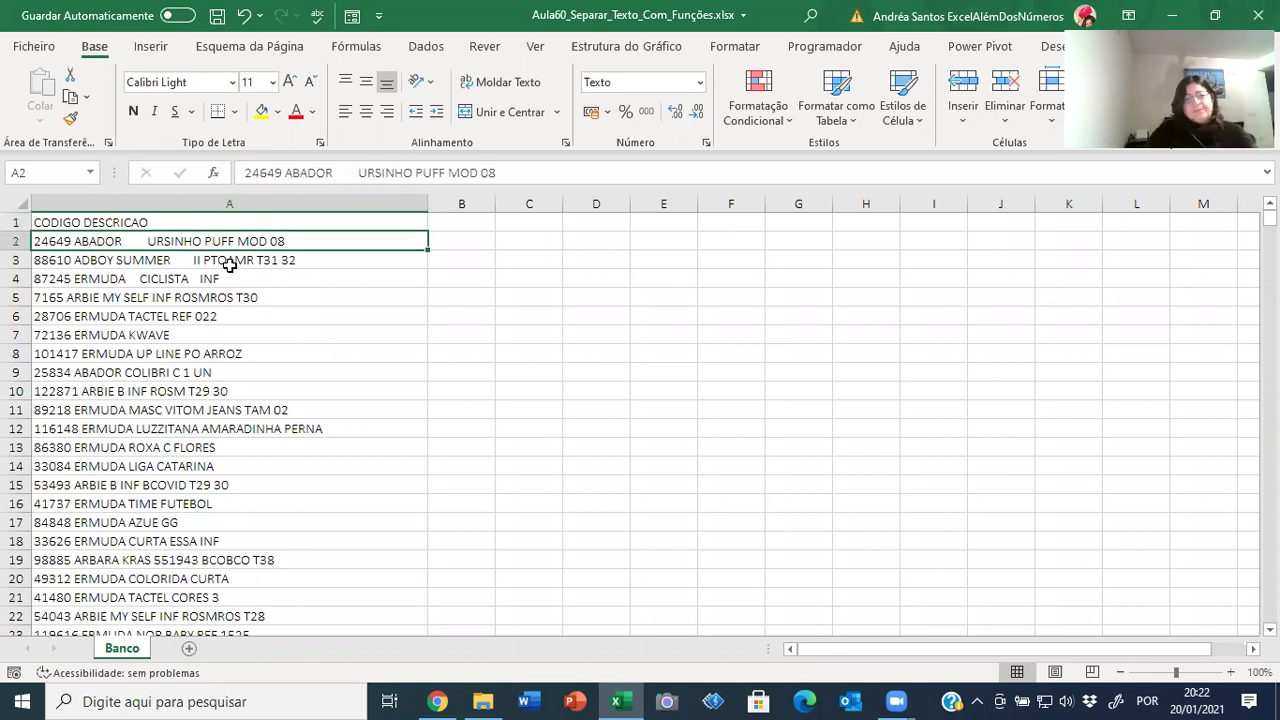
{"action": "key", "text": "Down"}
{"action": "key", "text": "Down"}
{"action": "key", "text": "Down"}
{"action": "key", "text": "Down"}
{"action": "key", "text": "Down"}
{"action": "key", "text": "Down"}
{"action": "key", "text": "Down"}
{"action": "key", "text": "Down"}
{"action": "key", "text": "Down"}
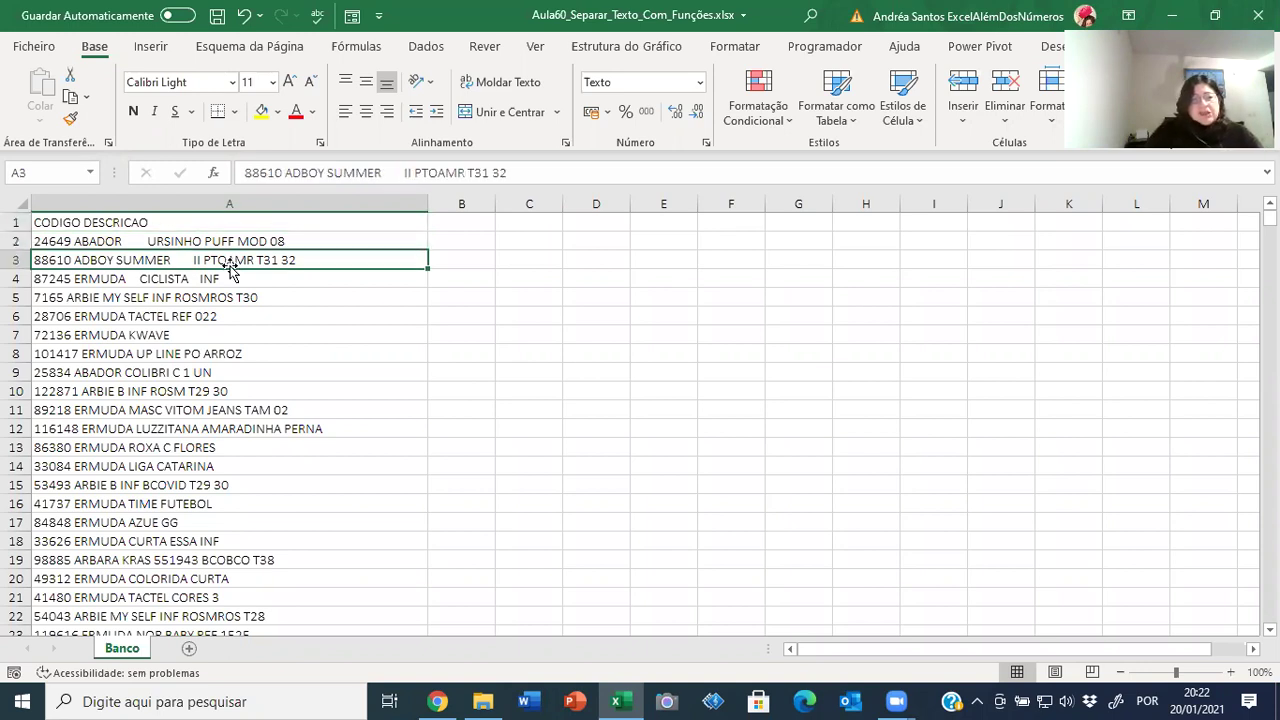
{"action": "key", "text": "Down"}
{"action": "key", "text": "Up"}
{"action": "key", "text": "Up"}
{"action": "key", "text": "Up"}
{"action": "key", "text": "Up"}
{"action": "key", "text": "Up"}
{"action": "key", "text": "Up"}
{"action": "key", "text": "Up"}
{"action": "key", "text": "Up"}
{"action": "key", "text": "Up"}
{"action": "key", "text": "Up"}
{"action": "key", "text": "Up"}
{"action": "key", "text": "Down"}
{"action": "key", "text": "Down"}
{"action": "key", "text": "Down"}
{"action": "key", "text": "Down"}
{"action": "key", "text": "Down"}
{"action": "key", "text": "Down"}
{"action": "key", "text": "Down"}
{"action": "key", "text": "Down"}
{"action": "key", "text": "Down"}
{"action": "key", "text": "Down"}
{"action": "key", "text": "Down"}
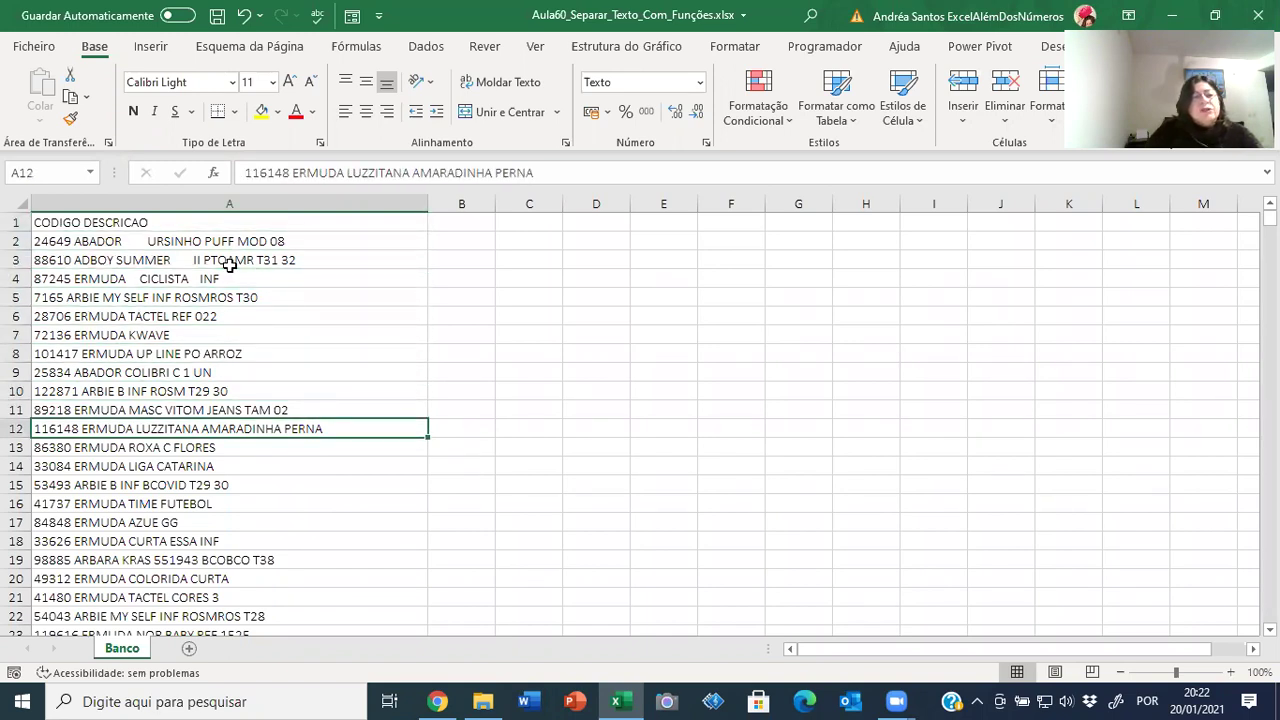
{"action": "key", "text": "Down"}
{"action": "key", "text": "Down"}
{"action": "key", "text": "Down"}
{"action": "key", "text": "Down"}
{"action": "key", "text": "Down"}
{"action": "key", "text": "Down"}
{"action": "key", "text": "Down"}
{"action": "key", "text": "Down"}
{"action": "key", "text": "Down"}
{"action": "key", "text": "Down"}
{"action": "key", "text": "Down"}
{"action": "key", "text": "Down"}
{"action": "key", "text": "Down"}
{"action": "key", "text": "Down"}
{"action": "key", "text": "Down"}
{"action": "key", "text": "Down"}
{"action": "key", "text": "Down"}
{"action": "key", "text": "Down"}
{"action": "key", "text": "Down"}
{"action": "key", "text": "Down"}
{"action": "key", "text": "Down"}
{"action": "key", "text": "Down"}
{"action": "key", "text": "Down"}
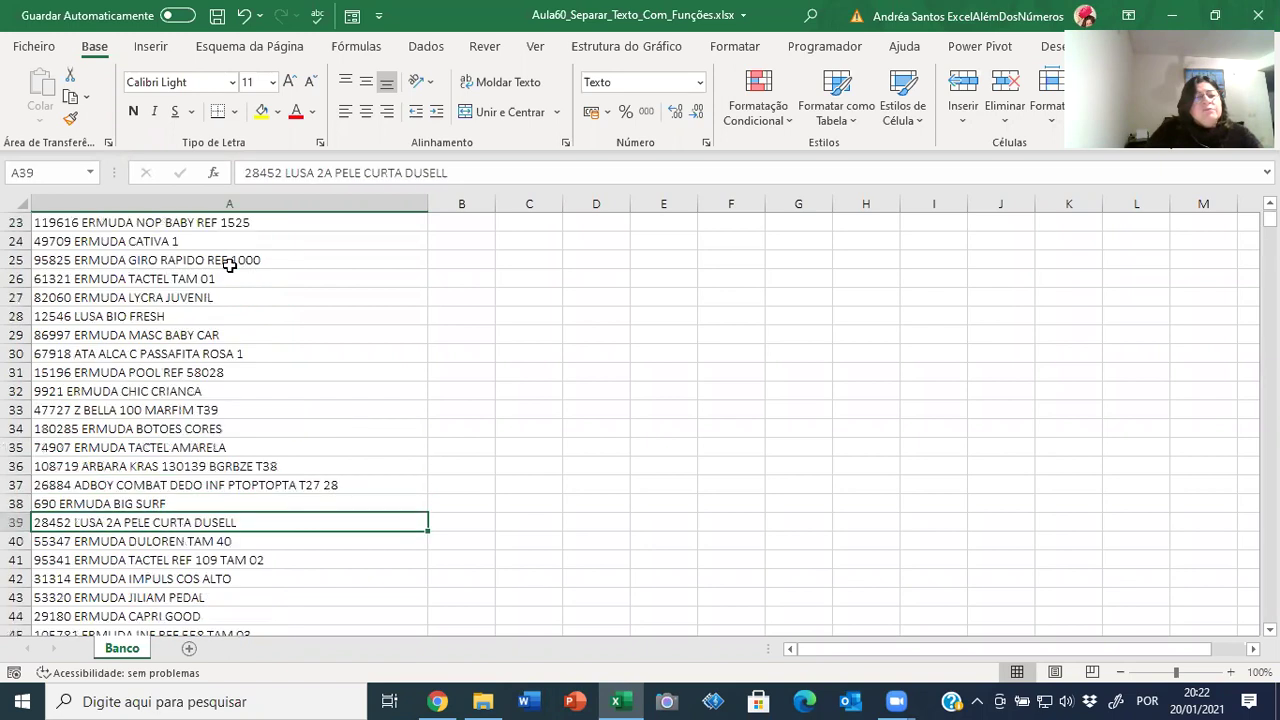
{"action": "key", "text": "Up"}
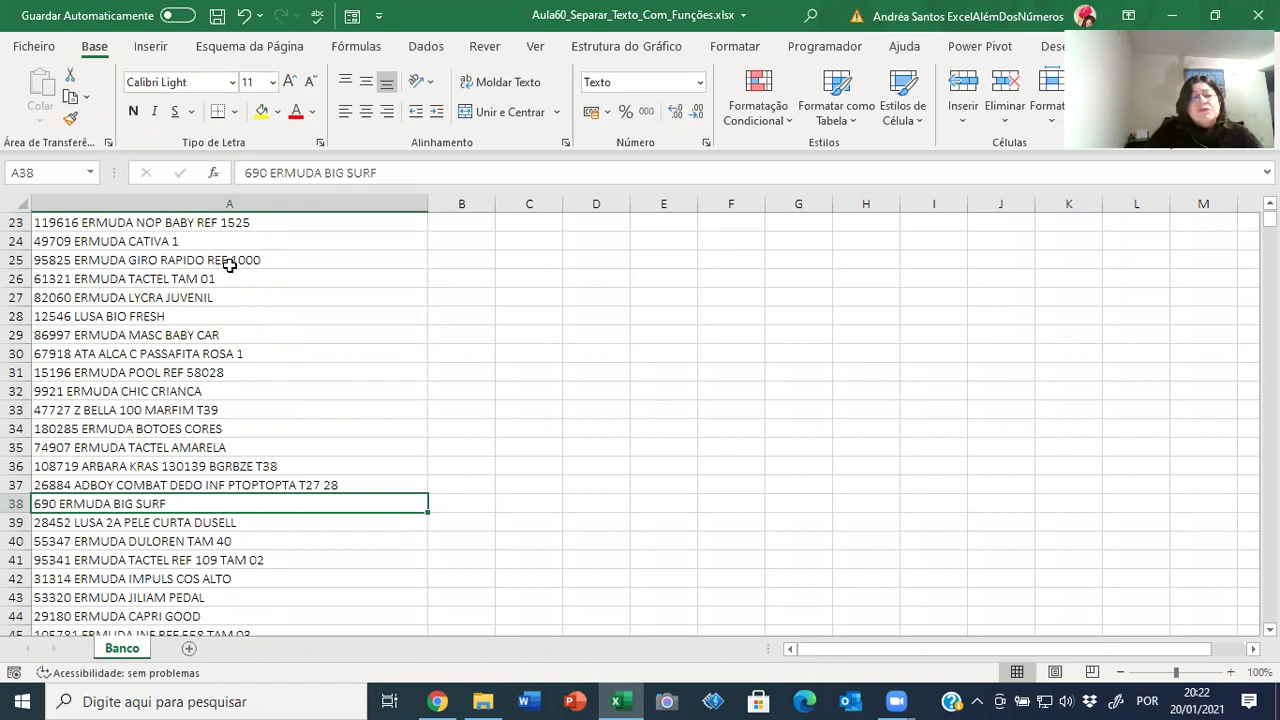
{"action": "key", "text": "Down"}
{"action": "key", "text": "Down"}
{"action": "key", "text": "Down"}
{"action": "key", "text": "Down"}
{"action": "key", "text": "Up"}
{"action": "key", "text": "Up"}
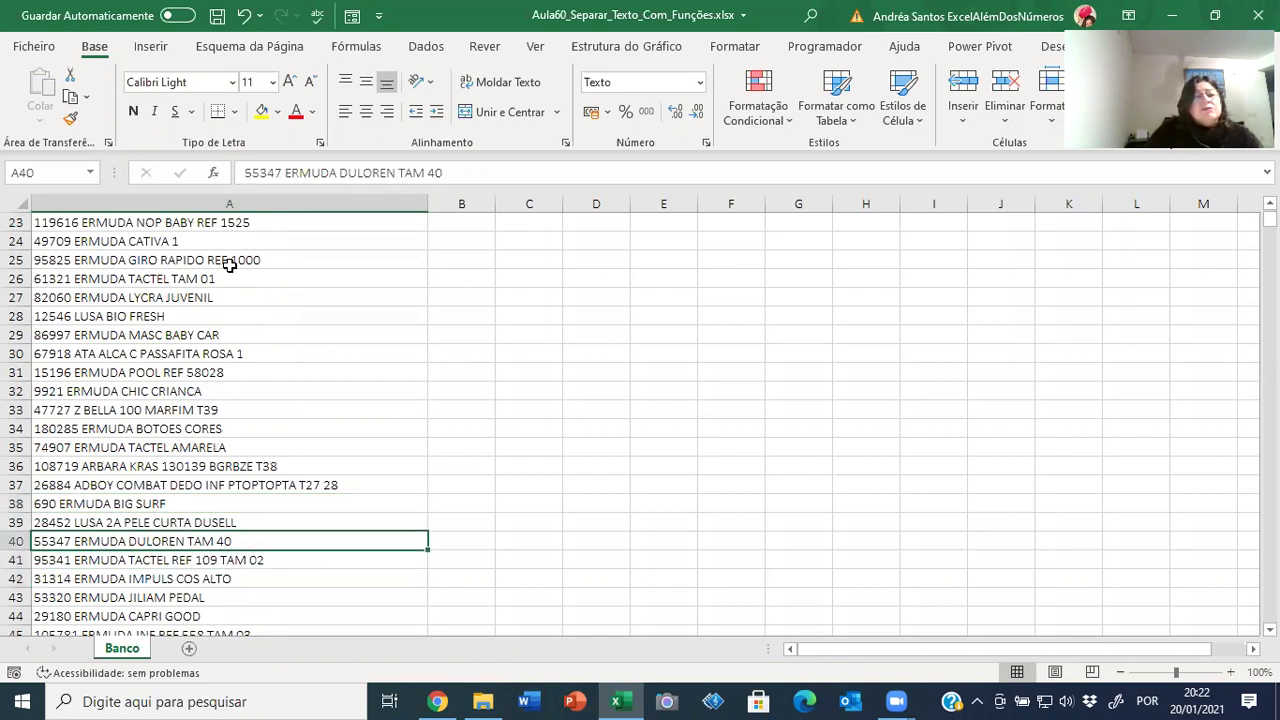
{"action": "key", "text": "Down"}
{"action": "key", "text": "Down"}
{"action": "key", "text": "Up"}
{"action": "key", "text": "Up"}
{"action": "key", "text": "Up"}
{"action": "key", "text": "Up"}
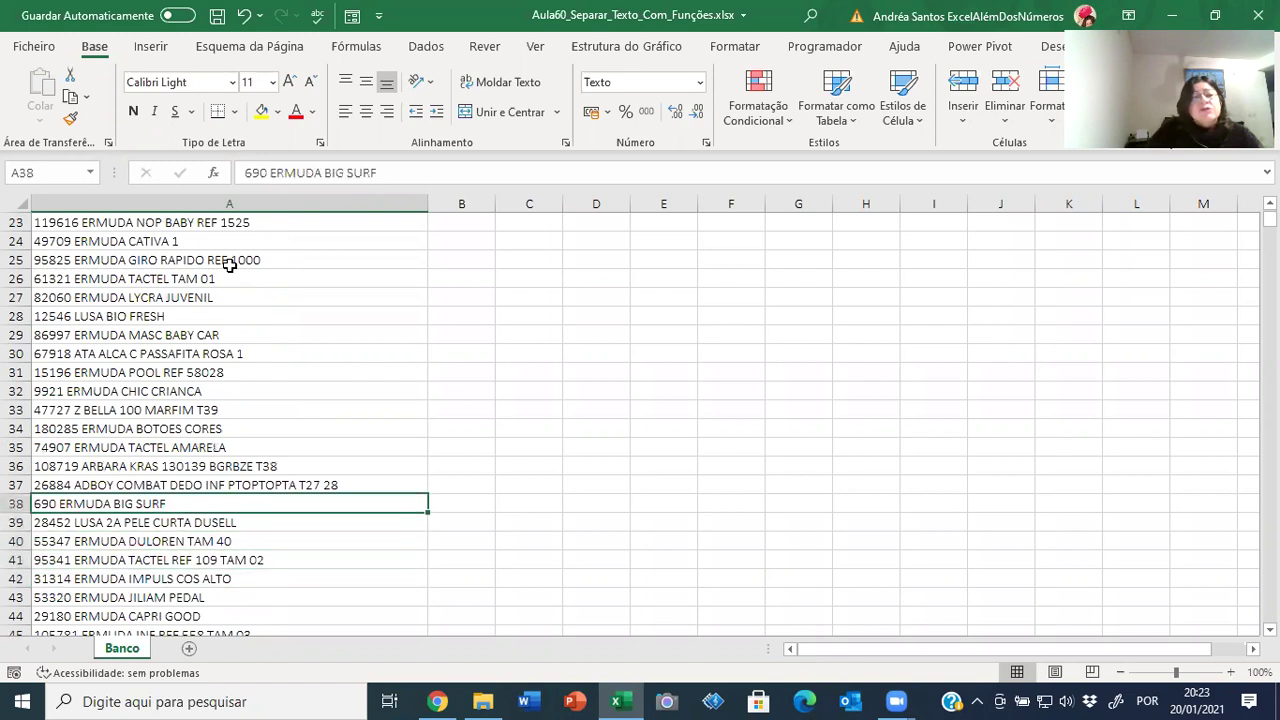
Return to the start of the list and examine the codes and spacing in rows 2 to 11 of column A.
{"action": "key", "text": "ctrl+Home"}
{"action": "key", "text": "Down"}
{"action": "key", "text": "Down"}
{"action": "key", "text": "Up"}
{"action": "key", "text": "Down"}
{"action": "key", "text": "Up"}
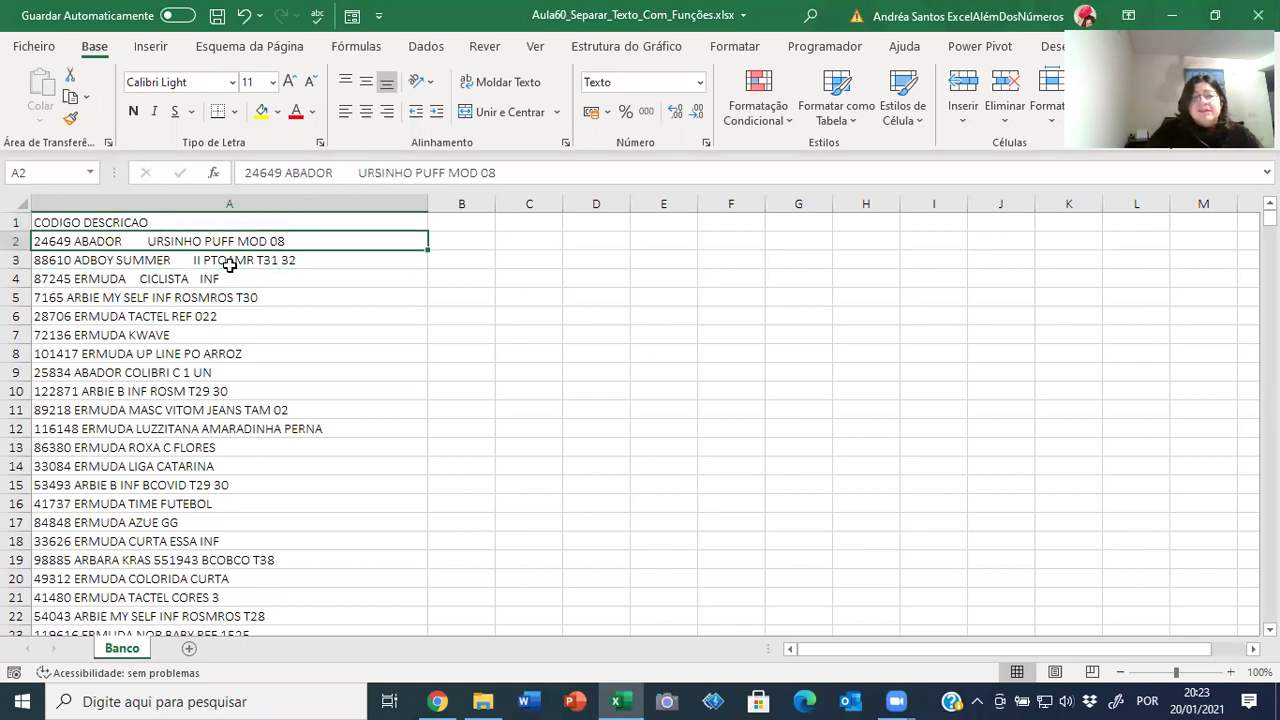
{"action": "key", "text": "Down"}
{"action": "key", "text": "Down"}
{"action": "key", "text": "Down"}
{"action": "key", "text": "Down"}
{"action": "key", "text": "Down"}
{"action": "key", "text": "Down"}
{"action": "key", "text": "Down"}
{"action": "key", "text": "Down"}
{"action": "key", "text": "Down"}
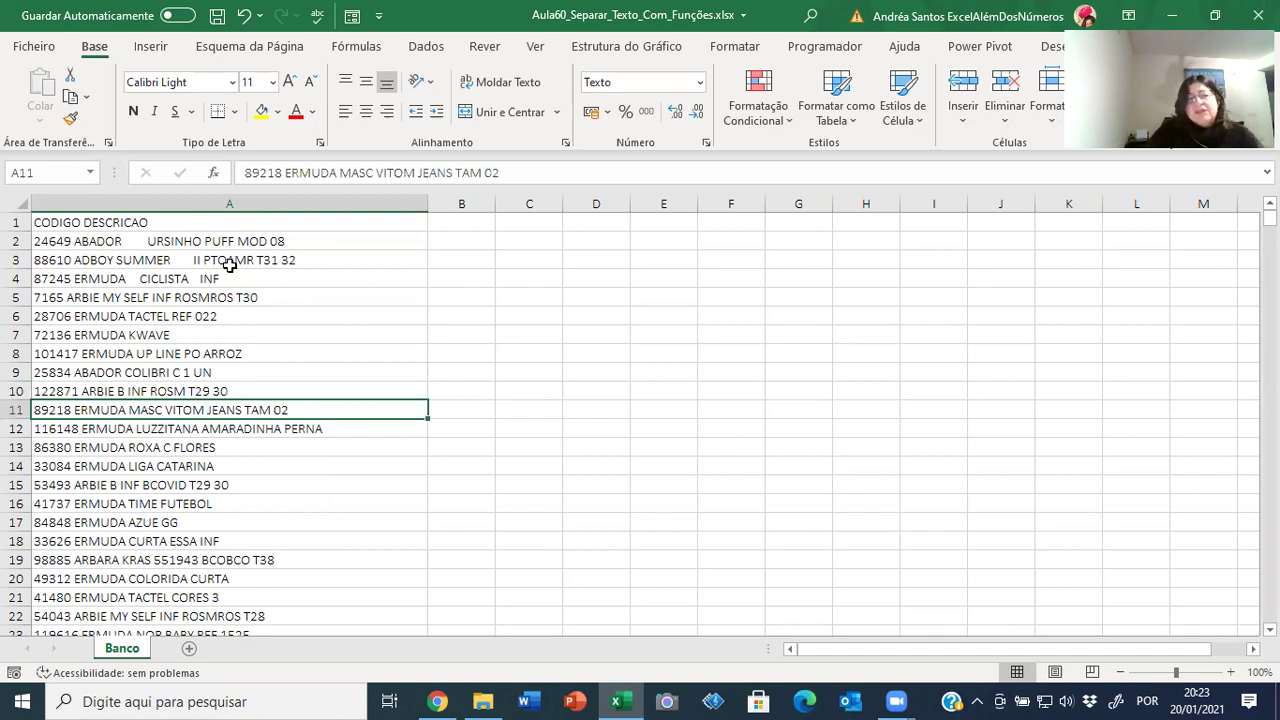
{"action": "key", "text": "ctrl+Up"}
{"action": "key", "text": "Down"}
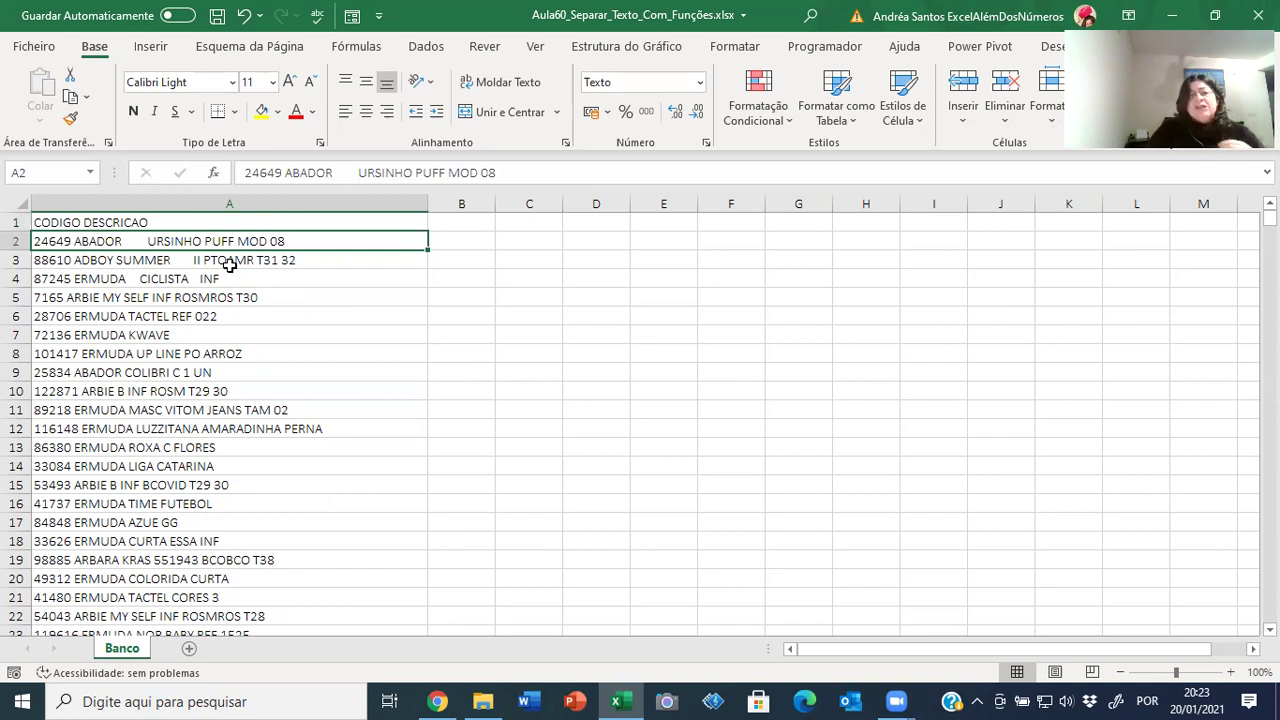
Enter =LOCALIZAR(" ";A2;1) in B2 to find the position of the first space in A2.
{"action": "key", "text": "Right"}
{"action": "type", "text": "=loc"}
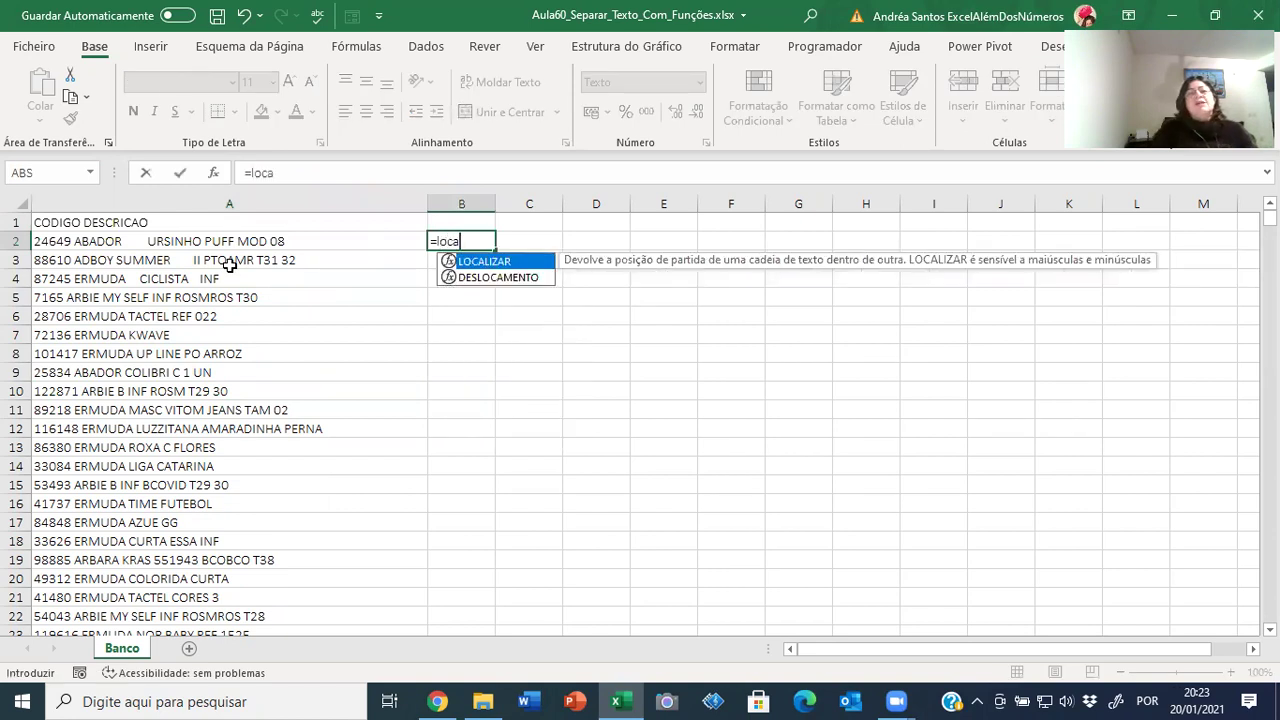
{"action": "type", "text": "a"}
{"action": "key", "text": "Tab"}
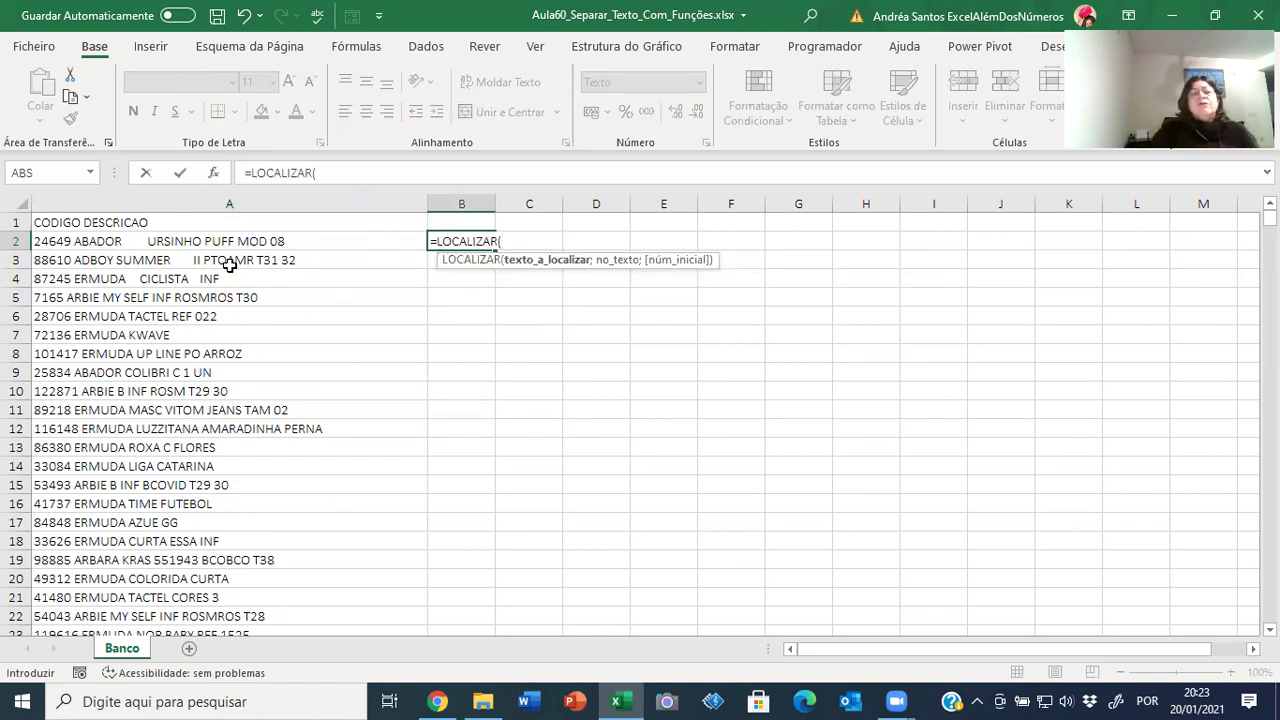
{"action": "left_click", "coordinate": [213, 173]}
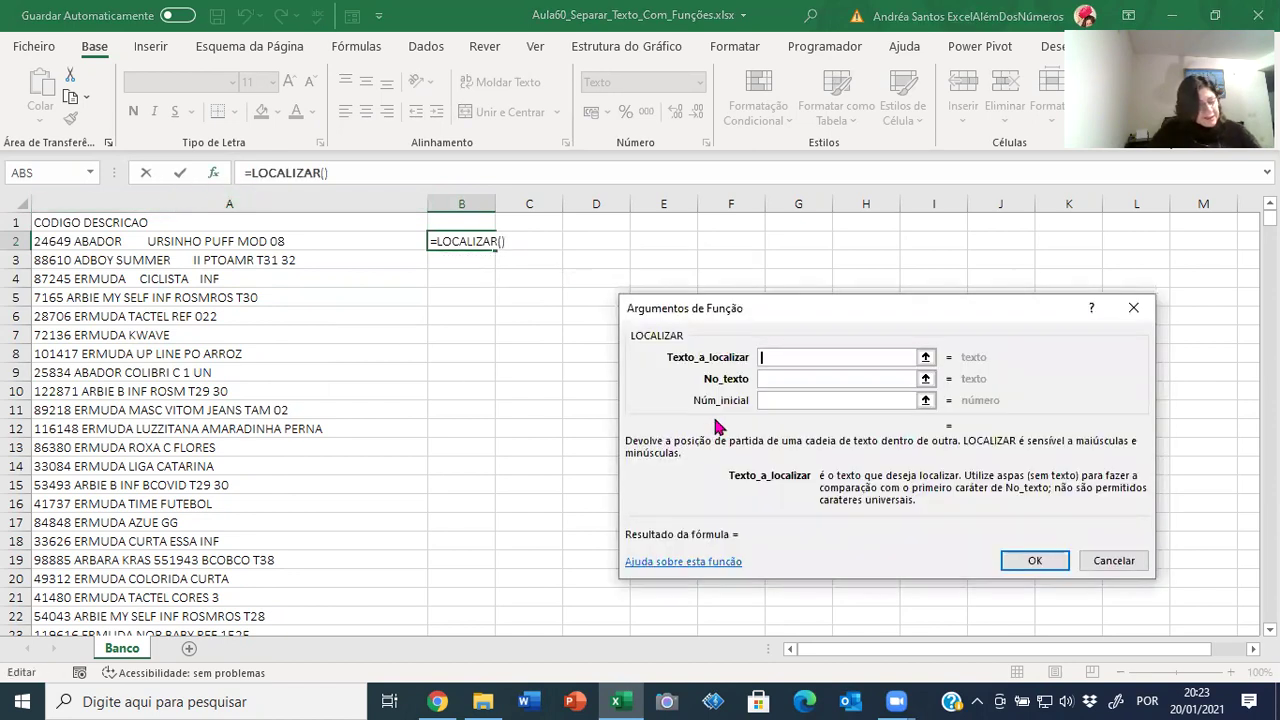
{"action": "type", "text": "\" \""}
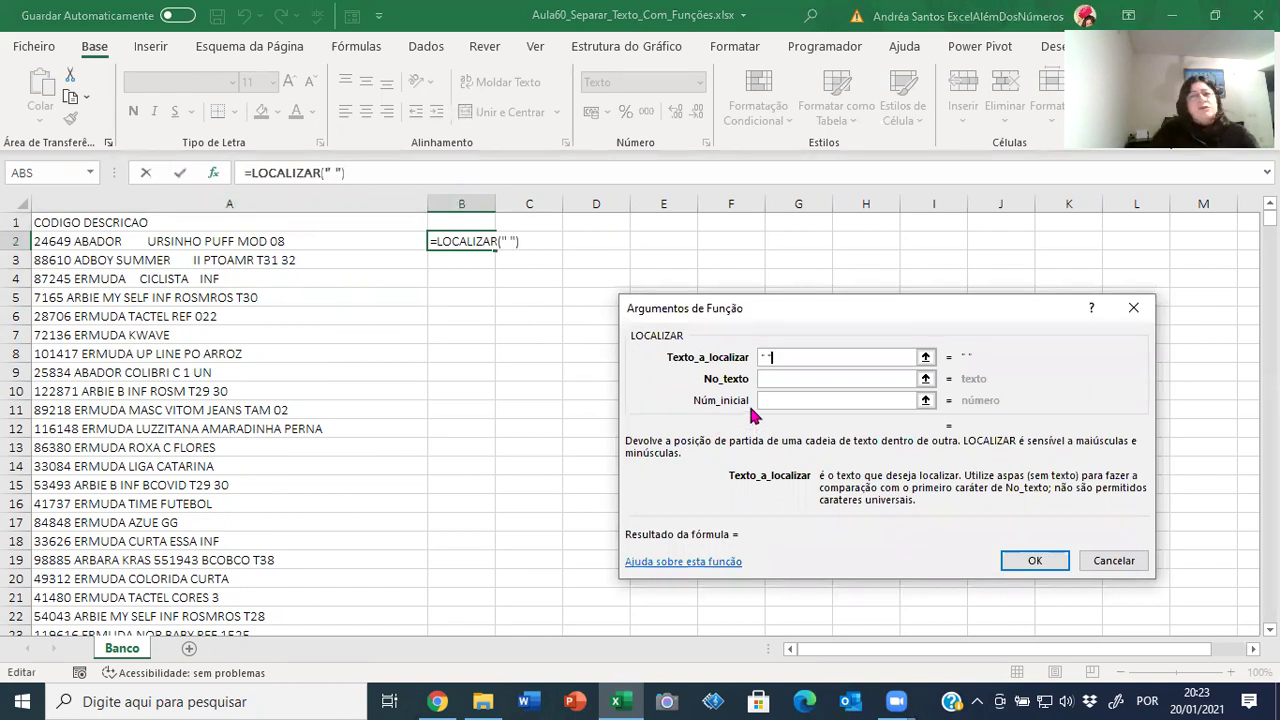
{"action": "key", "text": "Tab"}
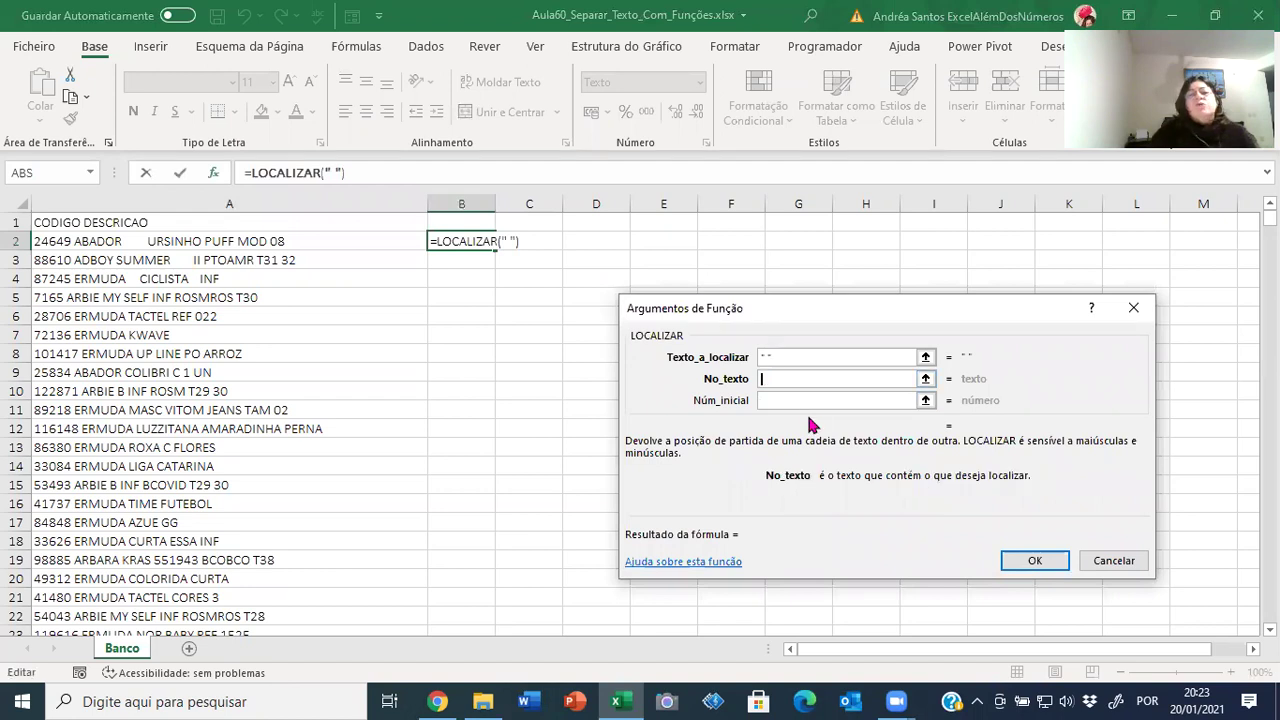
{"action": "left_click", "coordinate": [175, 245]}
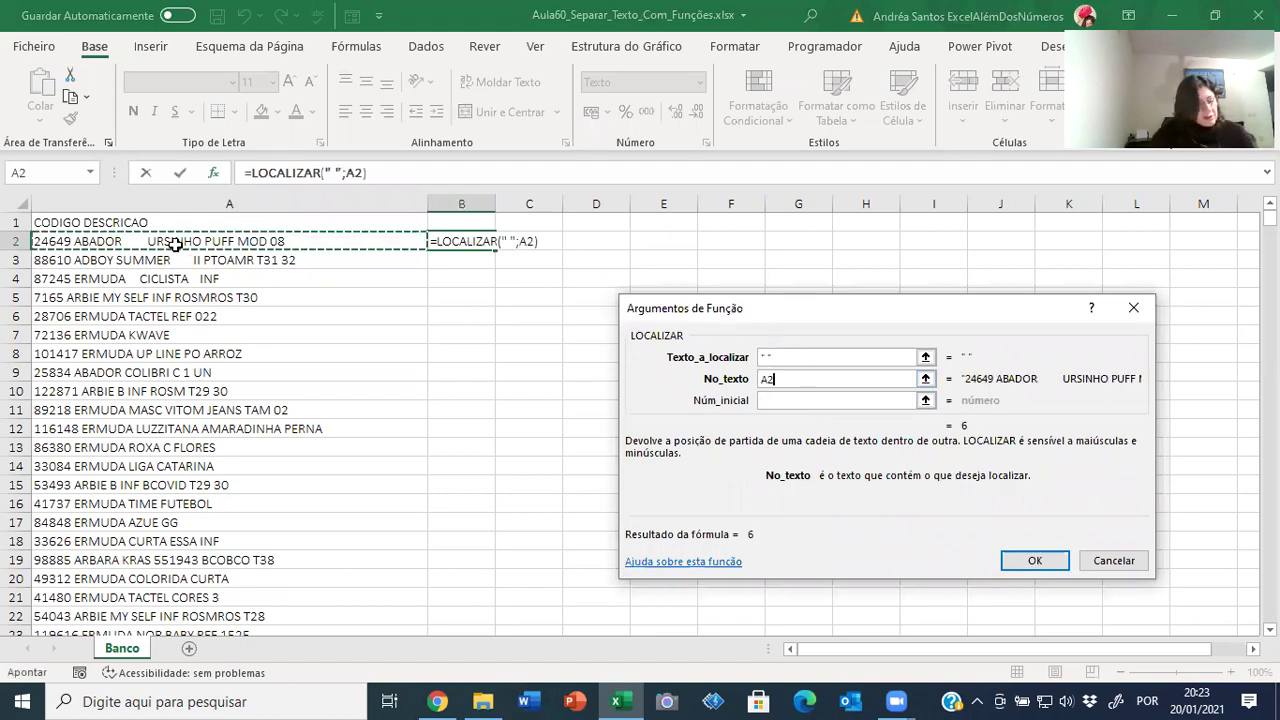
{"action": "key", "text": "Tab"}
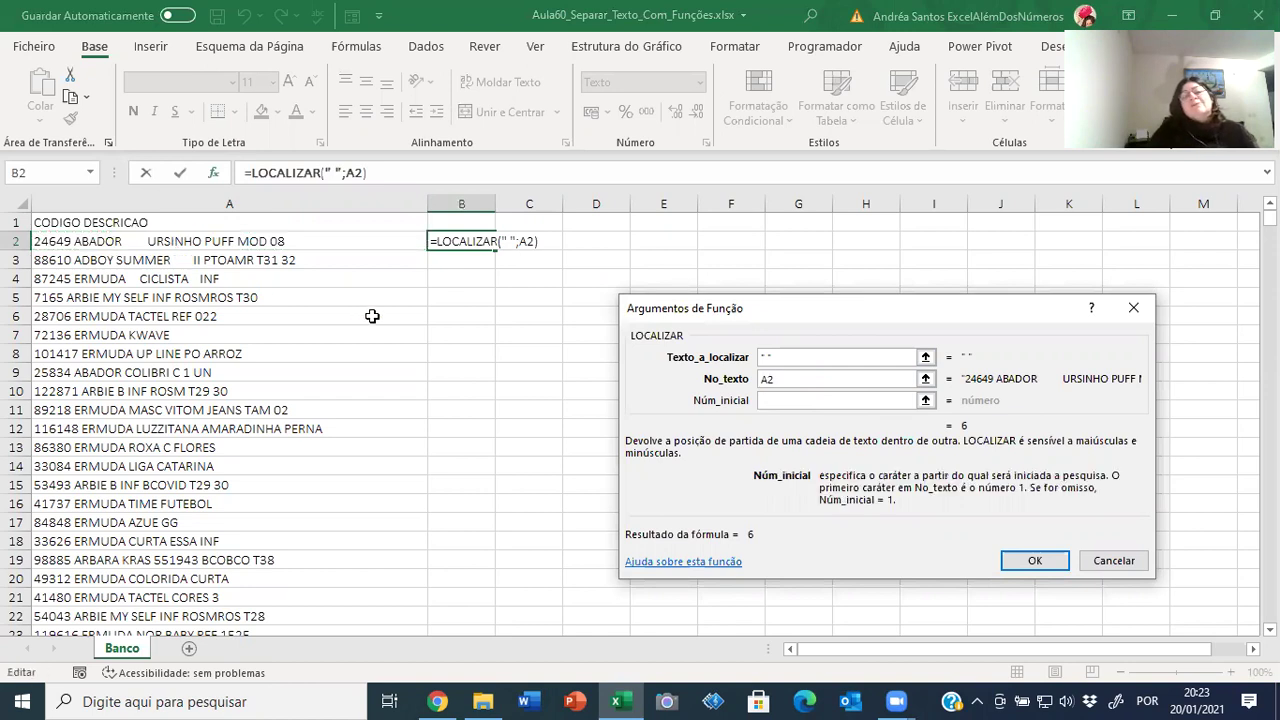
{"action": "type", "text": "1"}
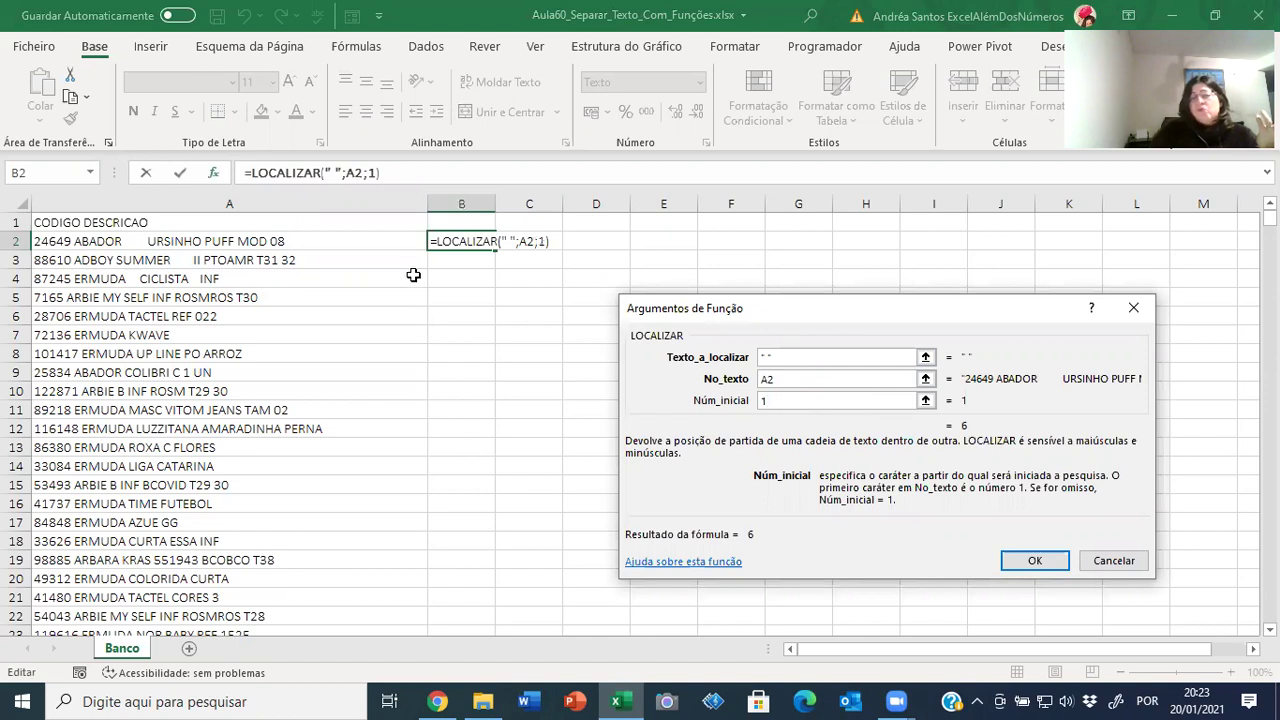
{"action": "left_click", "coordinate": [1020, 564]}
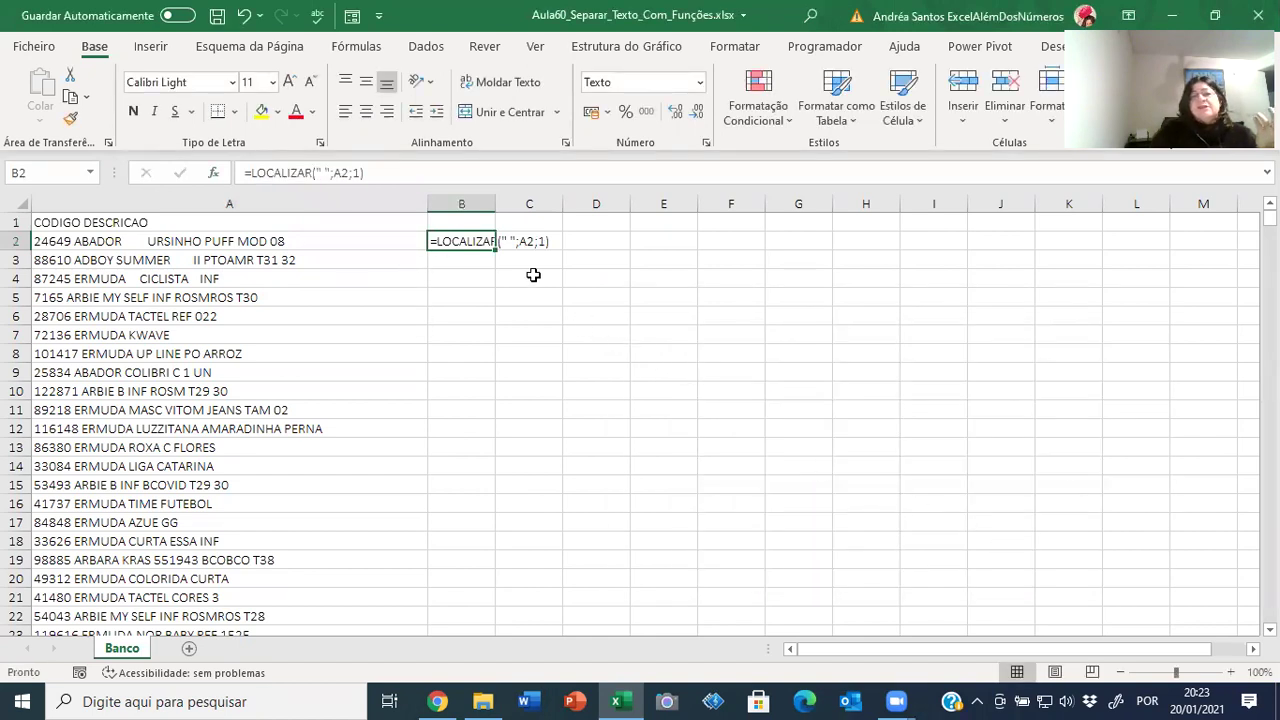
Set B2's number format to Geral so its formula calculates, and fill the formula down column B.
{"action": "left_click", "coordinate": [699, 82]}
{"action": "left_click", "coordinate": [667, 122]}
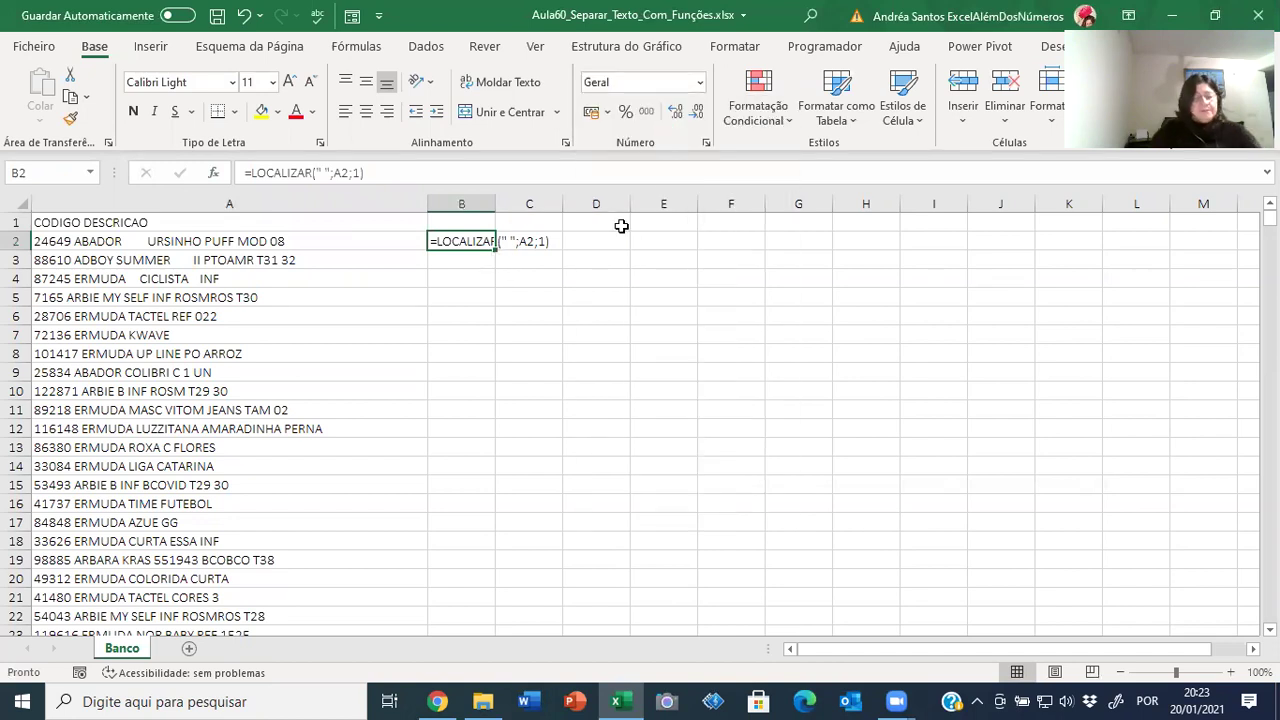
{"action": "key", "text": "F2"}
{"action": "key", "text": "Return"}
{"action": "key", "text": "Up"}
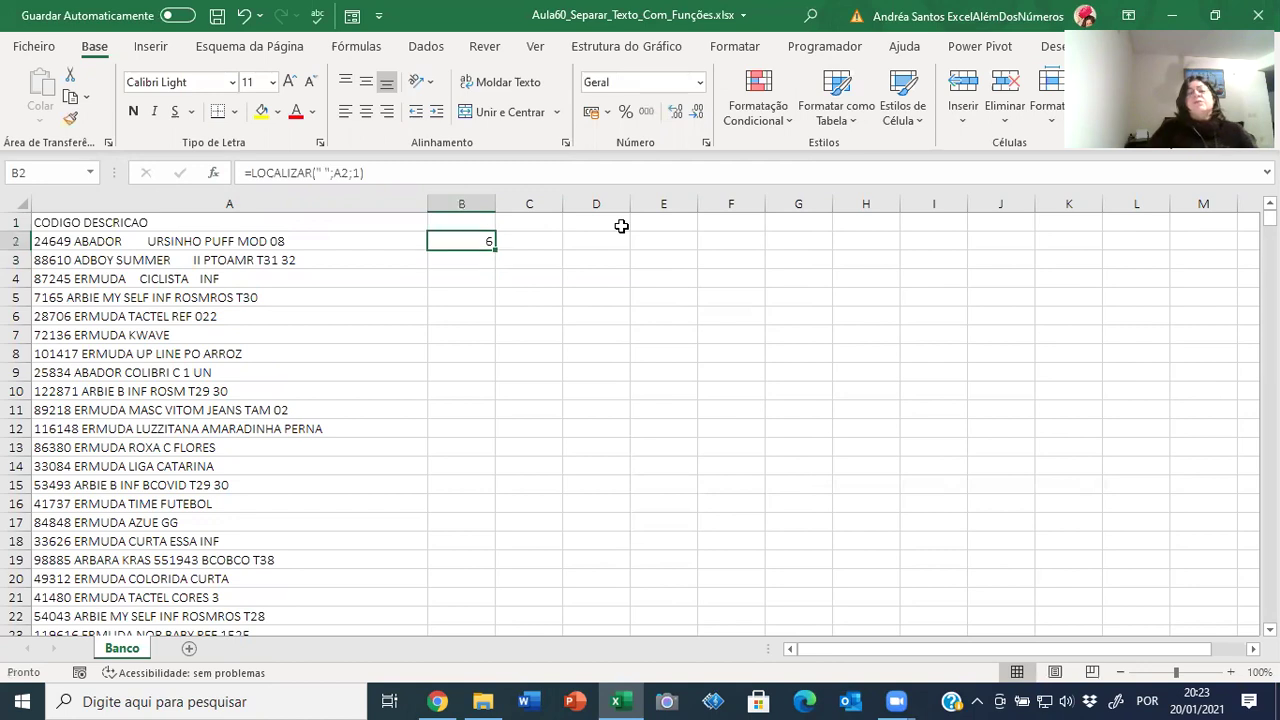
{"action": "double_click", "coordinate": [495, 252]}
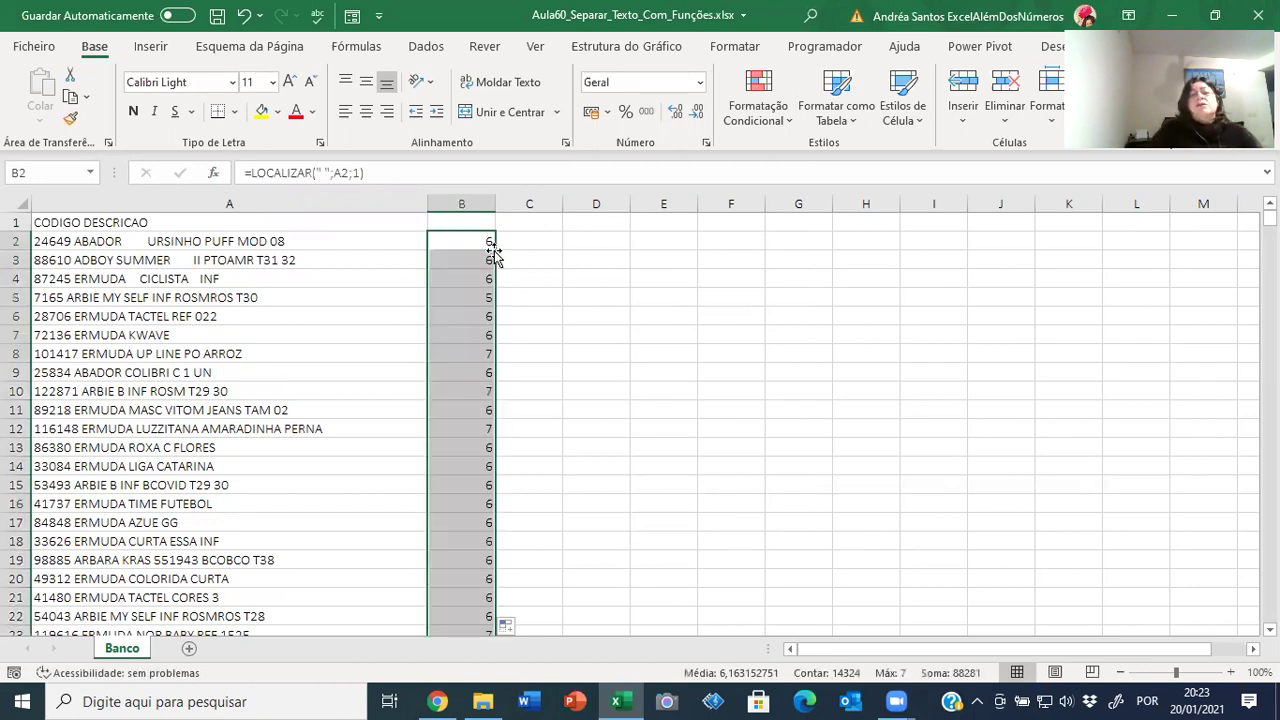
Check the space positions in column B against the code lengths in column A, down to row 79.
{"action": "left_click", "coordinate": [450, 294]}
{"action": "left_click", "coordinate": [459, 390]}
{"action": "scroll", "coordinate": [471, 507], "scroll_direction": "down", "scroll_amount": 5}
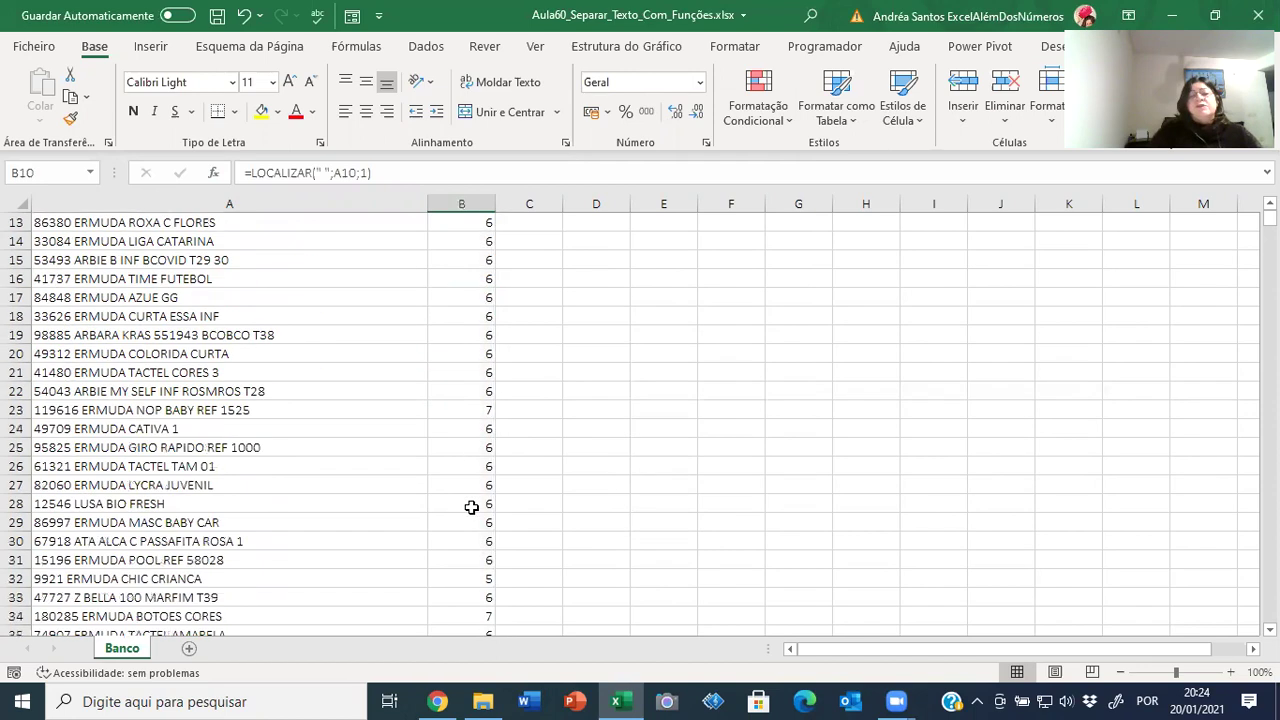
{"action": "scroll", "coordinate": [471, 507], "scroll_direction": "down", "scroll_amount": 4}
{"action": "left_click", "coordinate": [471, 504]}
{"action": "left_click", "coordinate": [470, 522]}
{"action": "left_click", "coordinate": [466, 540]}
{"action": "left_click", "coordinate": [480, 597]}
{"action": "scroll", "coordinate": [480, 597], "scroll_direction": "down", "scroll_amount": 9}
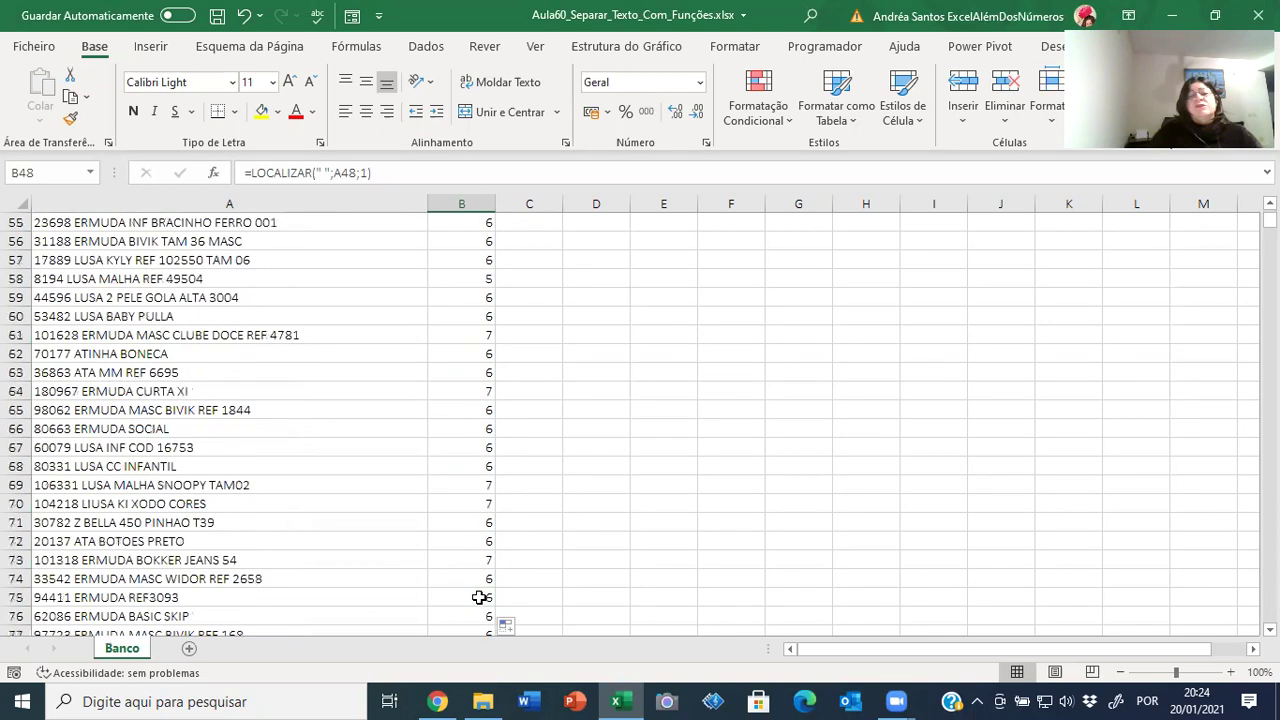
{"action": "scroll", "coordinate": [478, 596], "scroll_direction": "down", "scroll_amount": 2}
{"action": "left_click", "coordinate": [445, 561]}
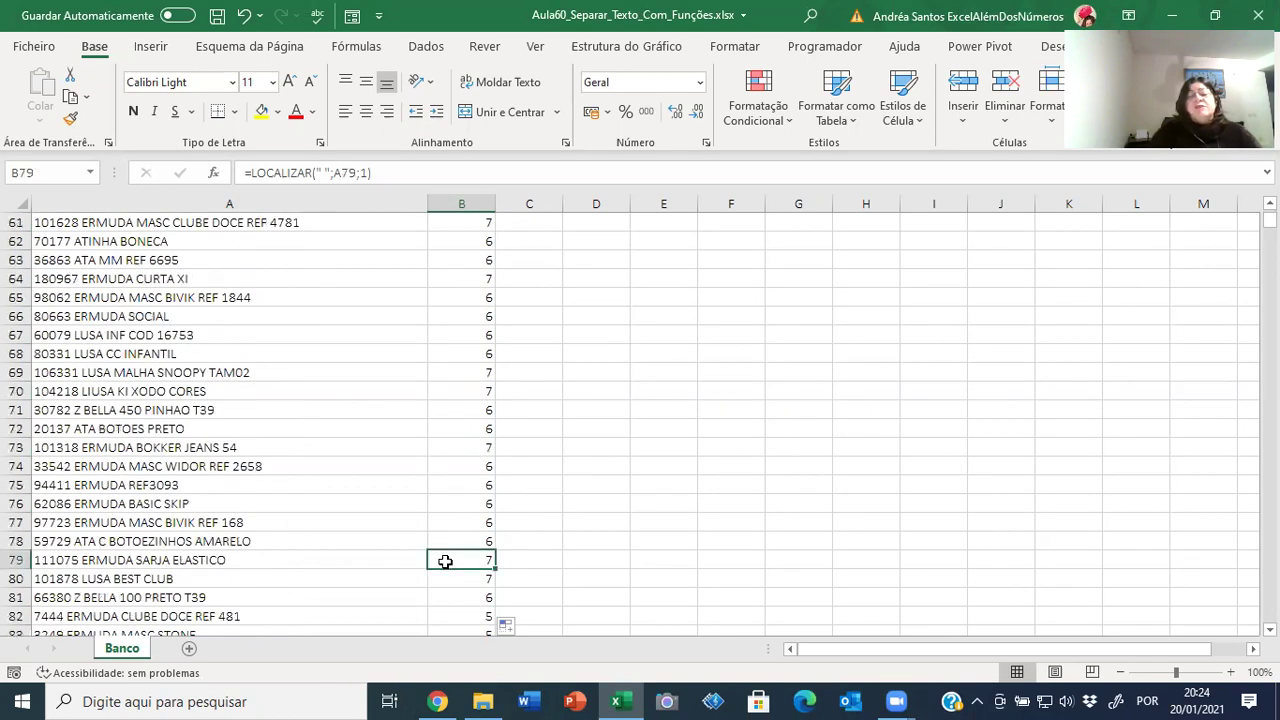
{"action": "left_click", "coordinate": [88, 560]}
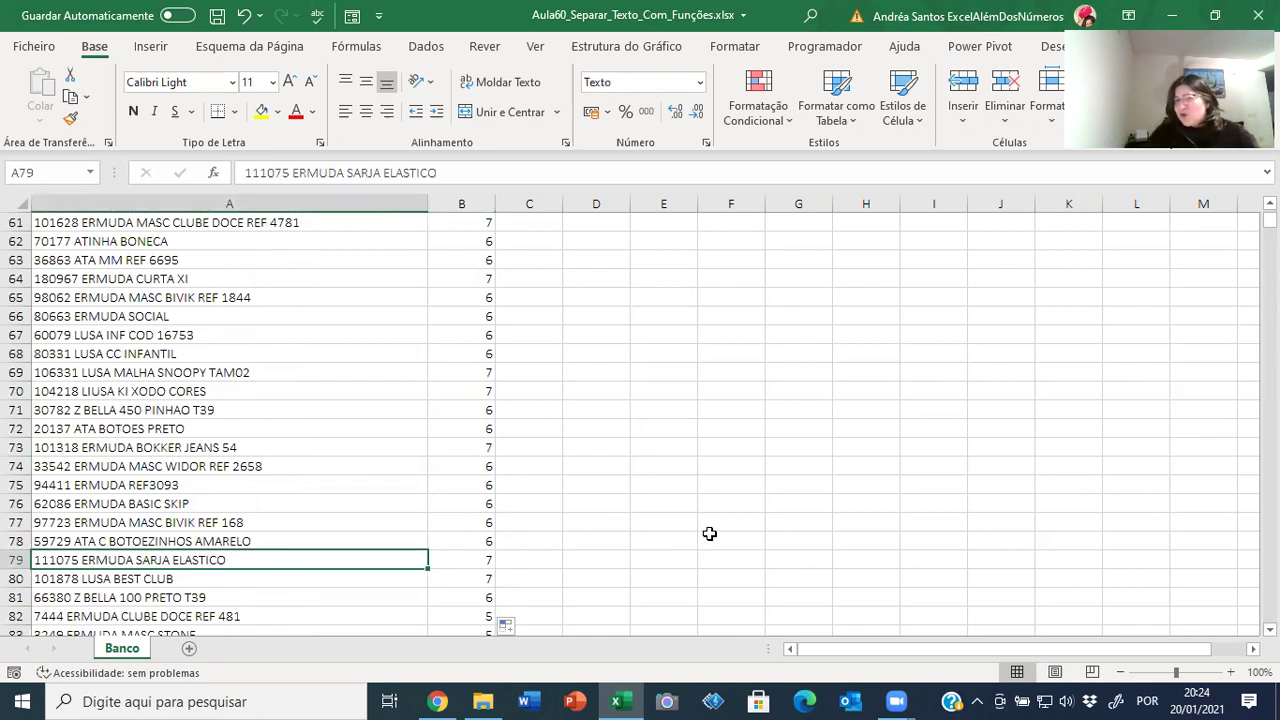
Show B2's formula as text in B1 with =FÓRMULA.TEXTO(B2) and fit column B's width to its contents.
{"action": "key", "text": "ctrl+Home"}
{"action": "key", "text": "Down"}
{"action": "key", "text": "Right"}
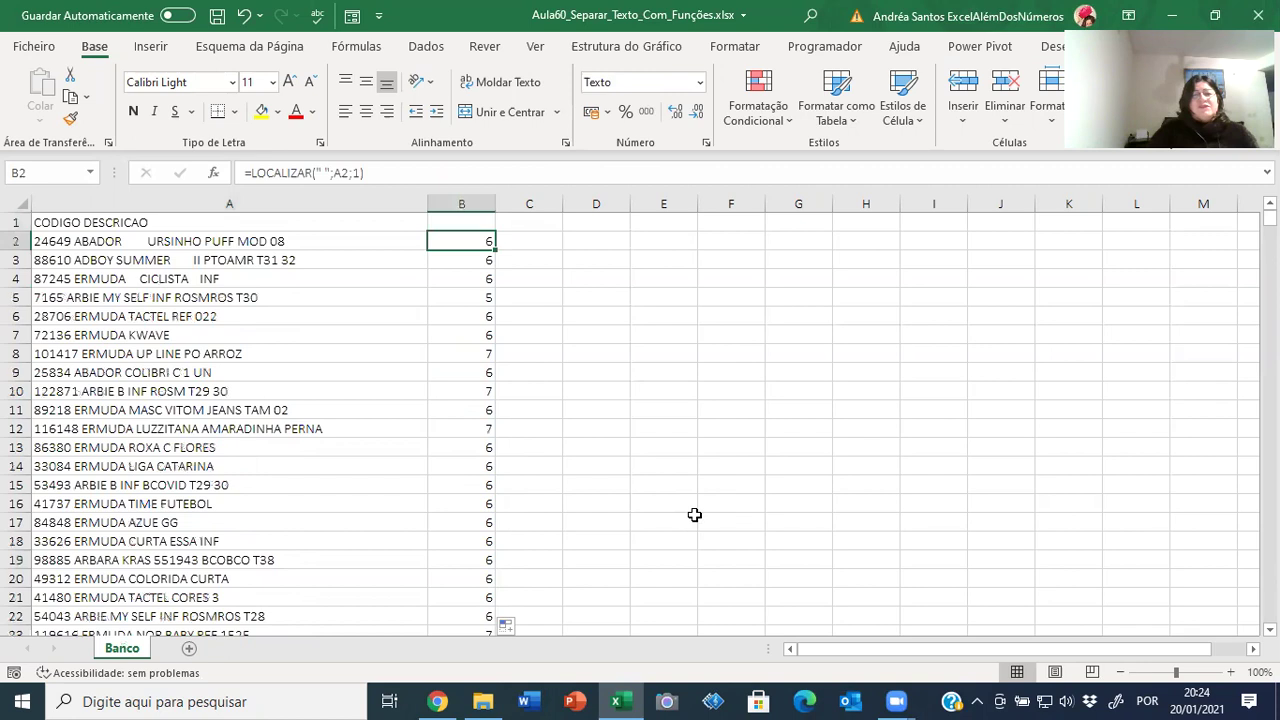
{"action": "key", "text": "Right"}
{"action": "key", "text": "Up"}
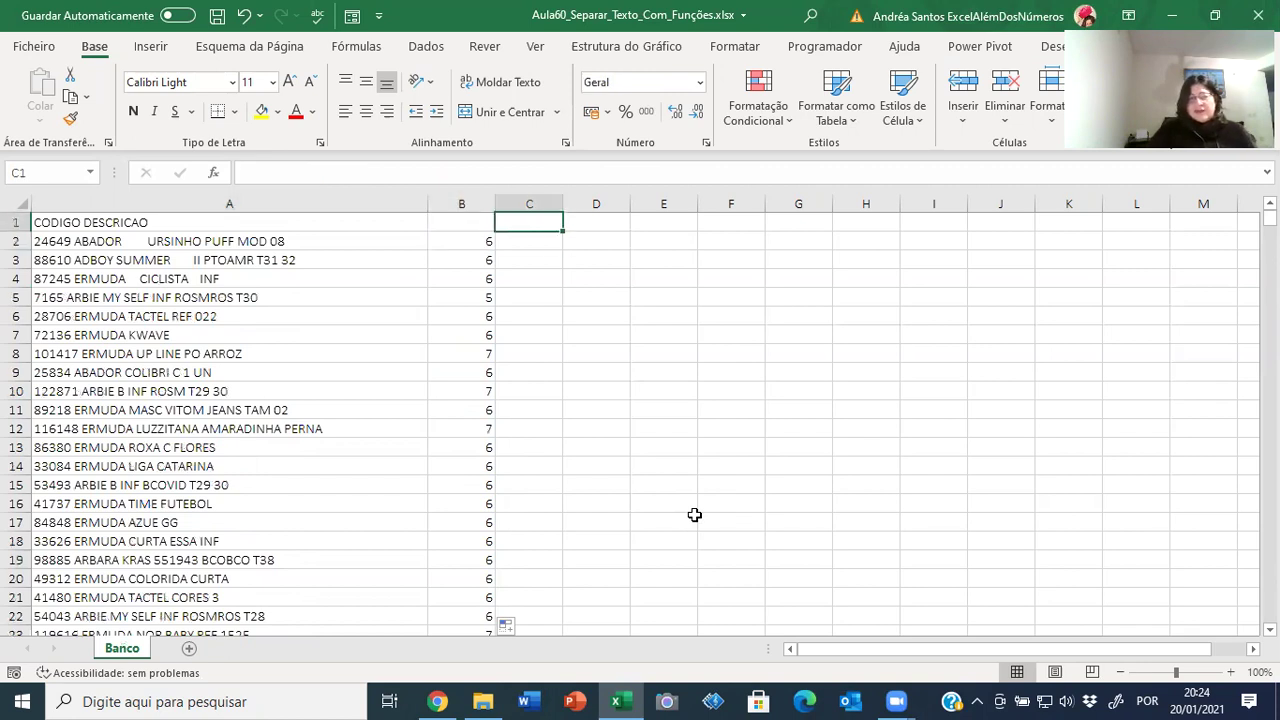
{"action": "key", "text": "Left"}
{"action": "type", "text": "="}
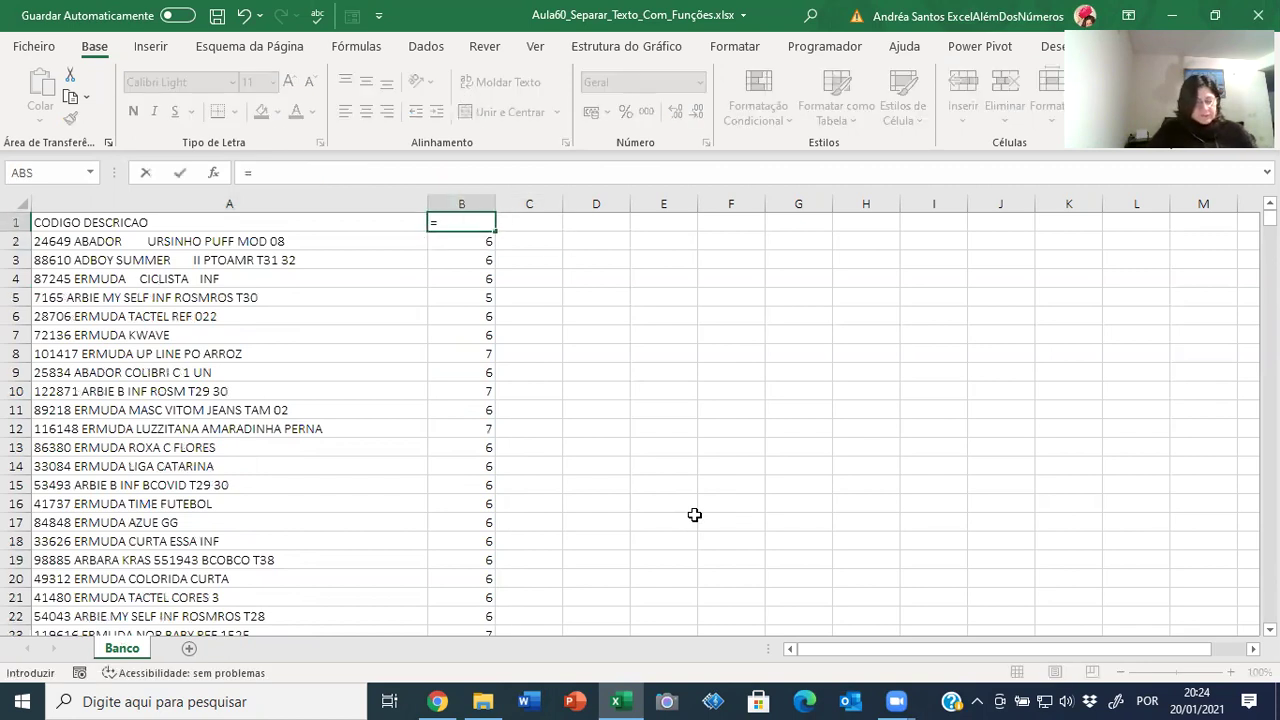
{"action": "type", "text": "fó"}
{"action": "key", "text": "Tab"}
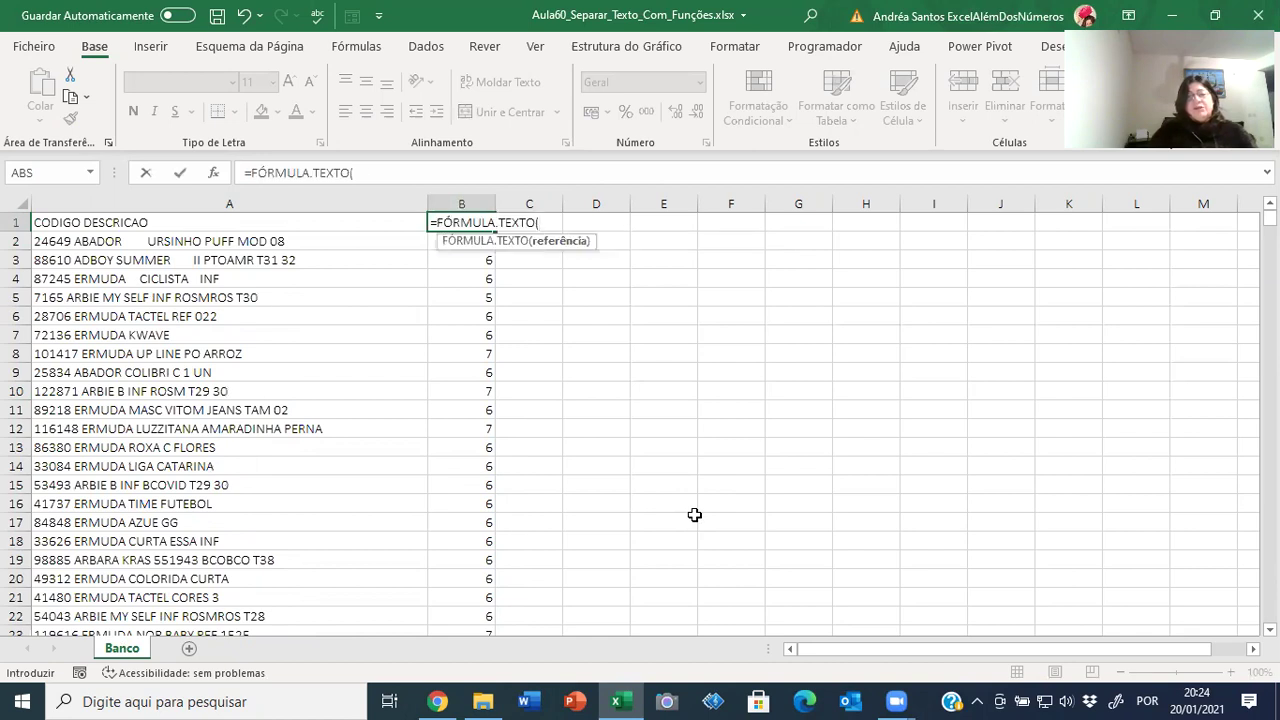
{"action": "type", "text": "B2"}
{"action": "key", "text": "ctrl+Return"}
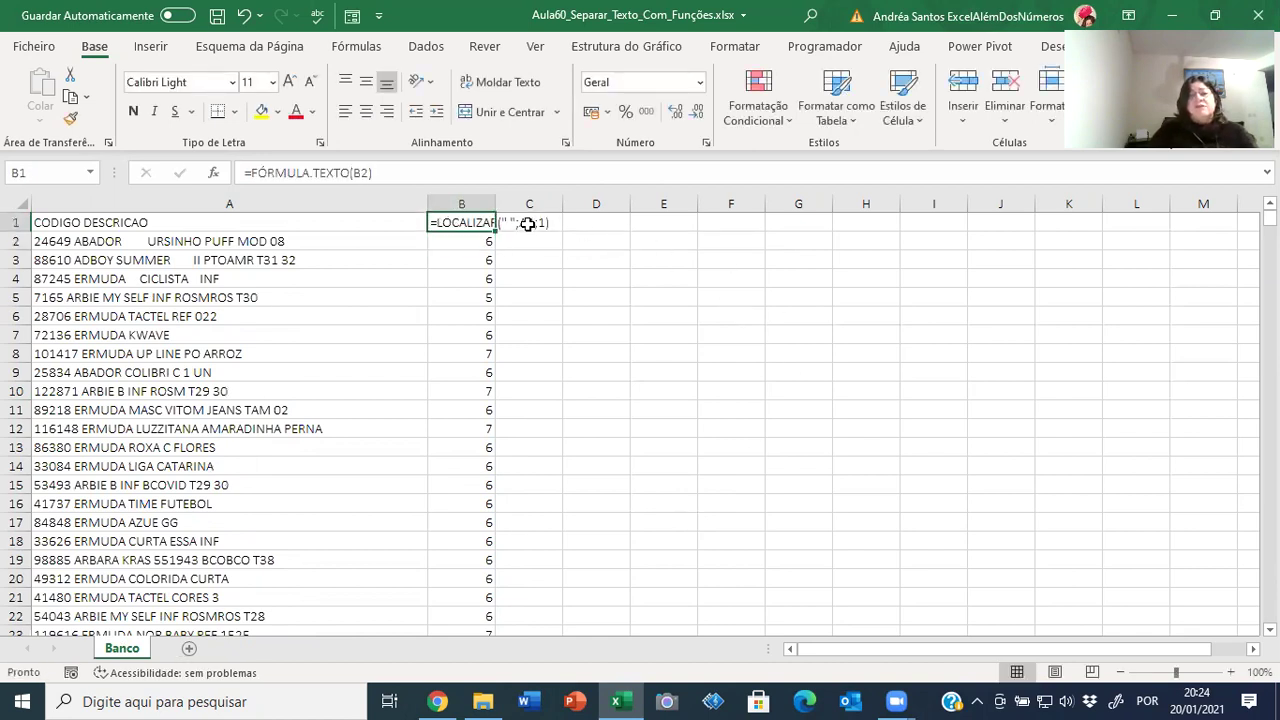
{"action": "double_click", "coordinate": [495, 204]}
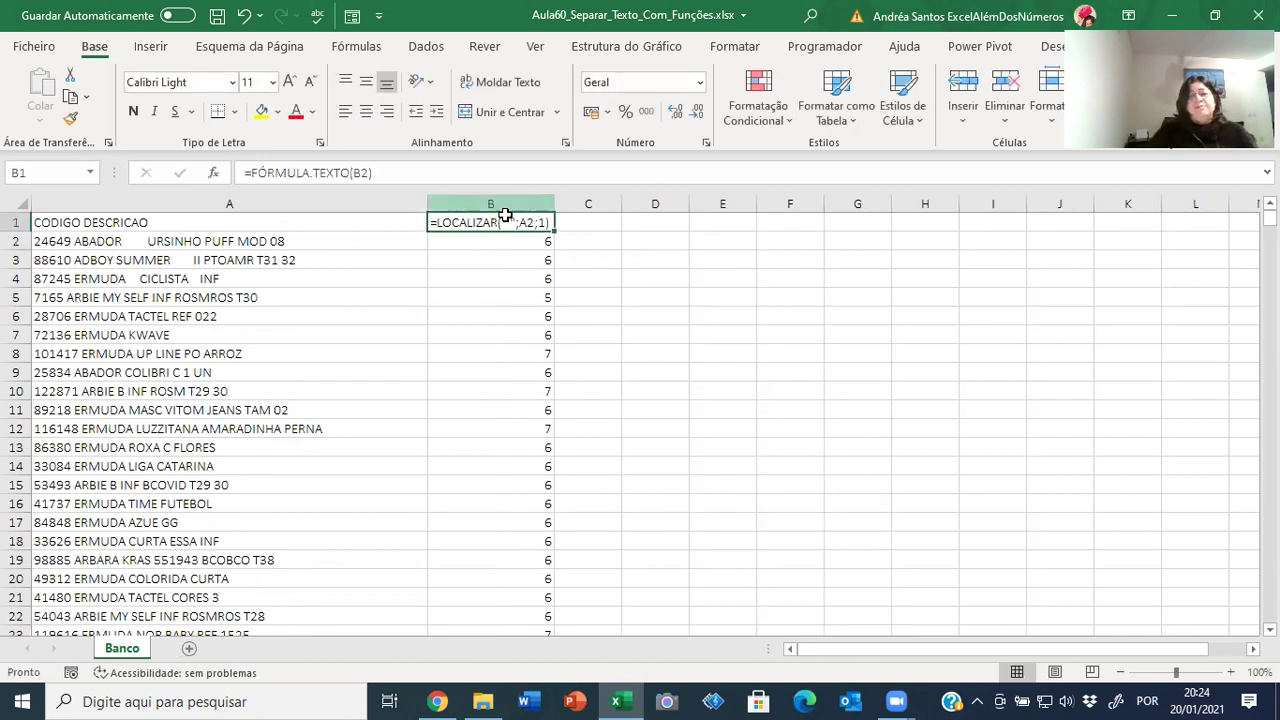
Format B1 with a light grey fill, red text and an 18-point font size.
{"action": "left_click", "coordinate": [278, 112]}
{"action": "key", "text": "Escape"}
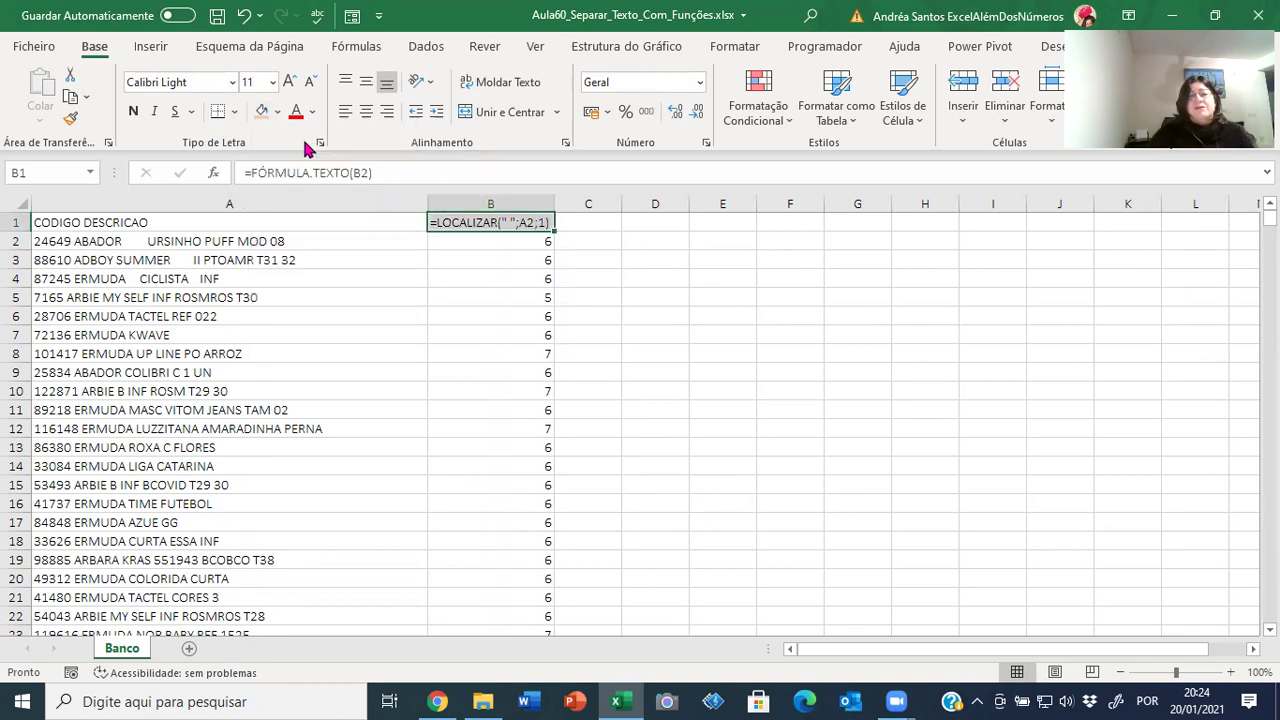
{"action": "left_click", "coordinate": [294, 112]}
{"action": "left_click", "coordinate": [289, 82]}
{"action": "left_click", "coordinate": [289, 82]}
{"action": "left_click", "coordinate": [289, 82]}
{"action": "left_click", "coordinate": [289, 82]}
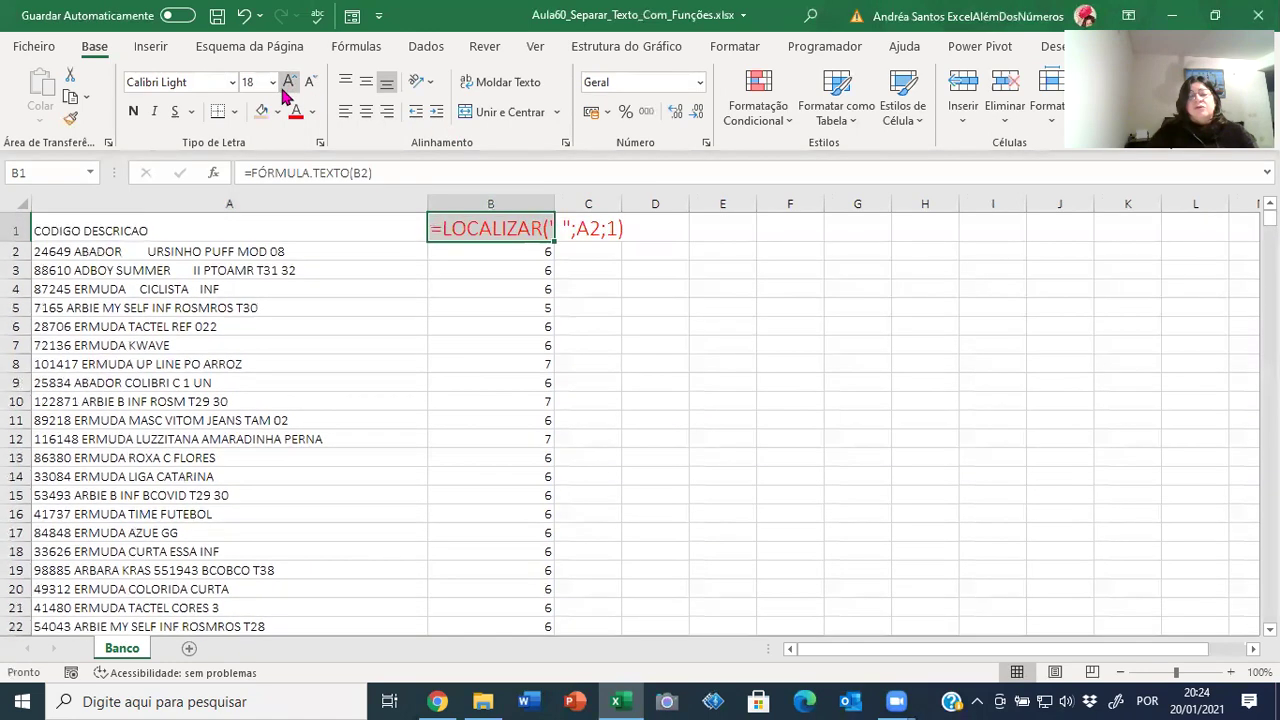
Make the formula text in B1 bold without italics and fit column B's width to it.
{"action": "left_click", "coordinate": [154, 111]}
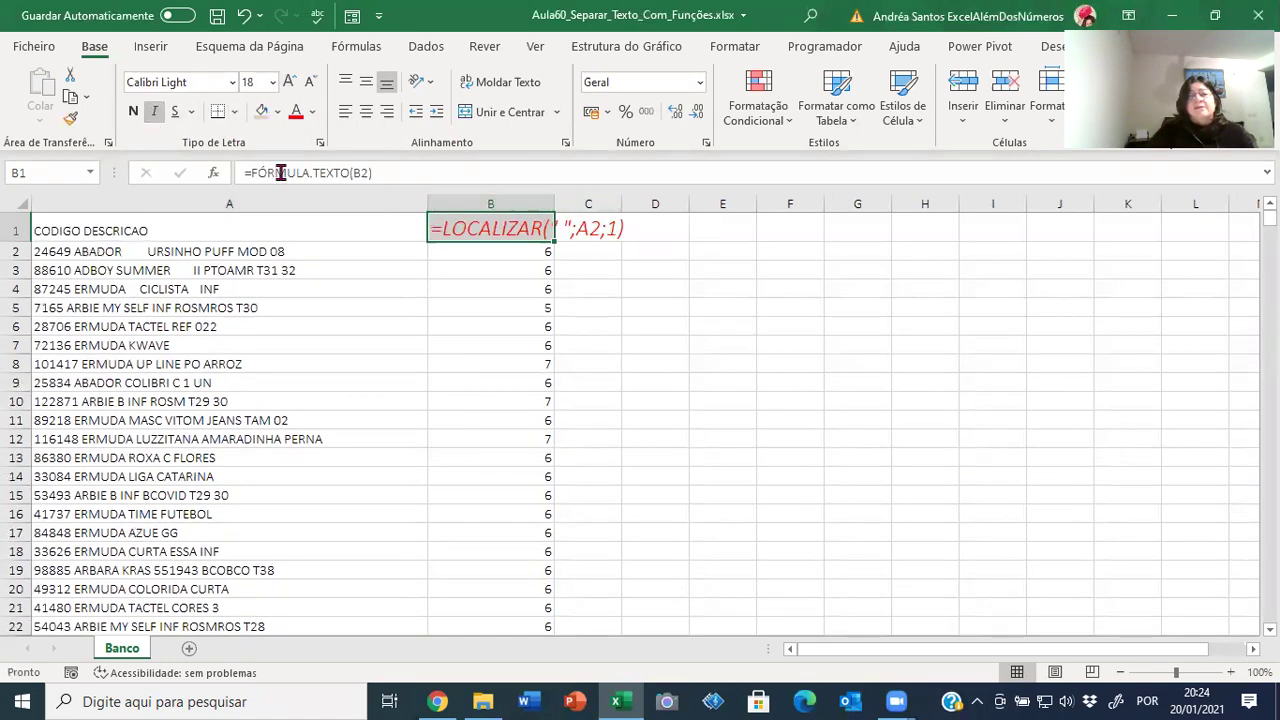
{"action": "left_click", "coordinate": [154, 111]}
{"action": "left_click", "coordinate": [133, 111]}
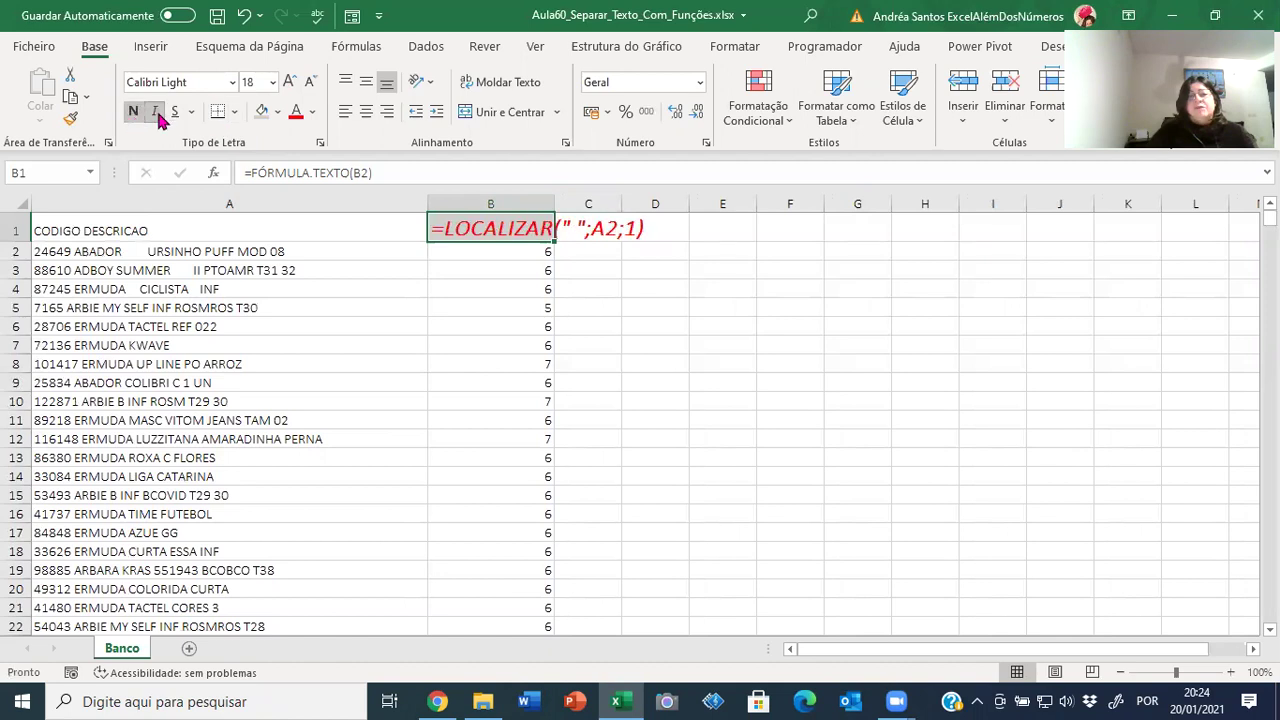
{"action": "double_click", "coordinate": [555, 203]}
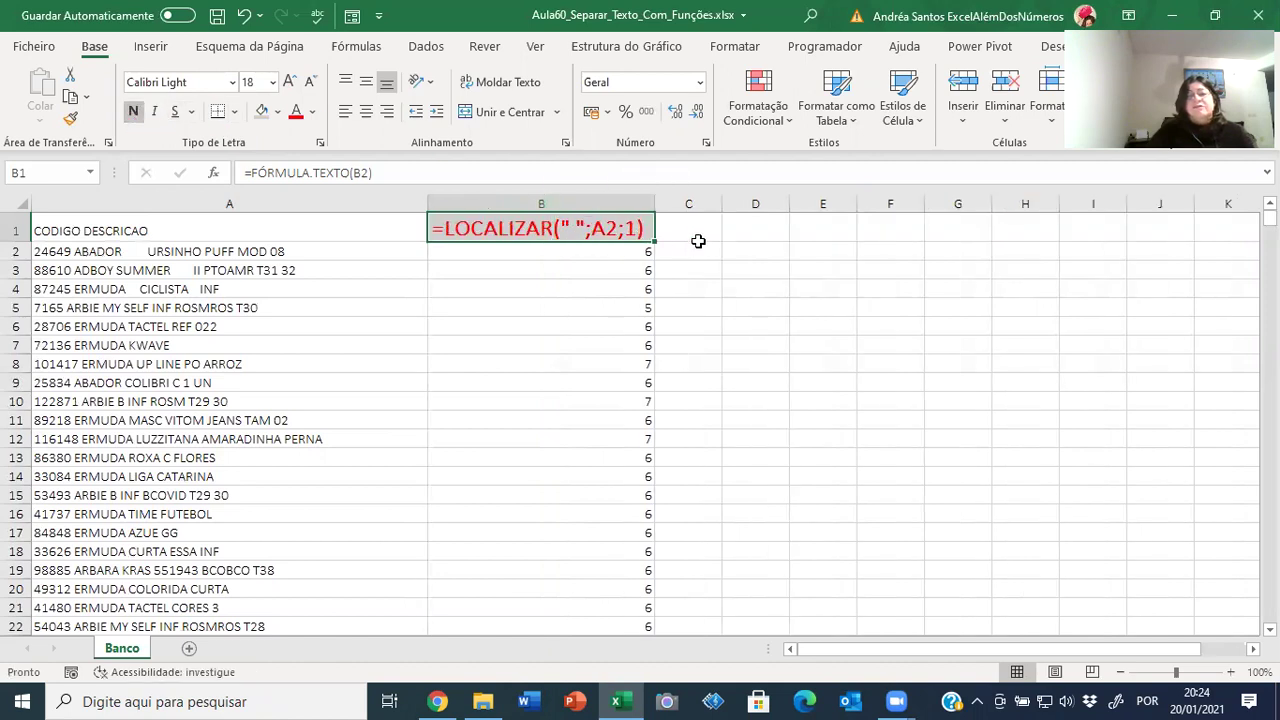
Extract the product code in C2 with =ESQUERDA(A2;B2-1) and fill the formula down column C.
{"action": "key", "text": "Right"}
{"action": "key", "text": "Down"}
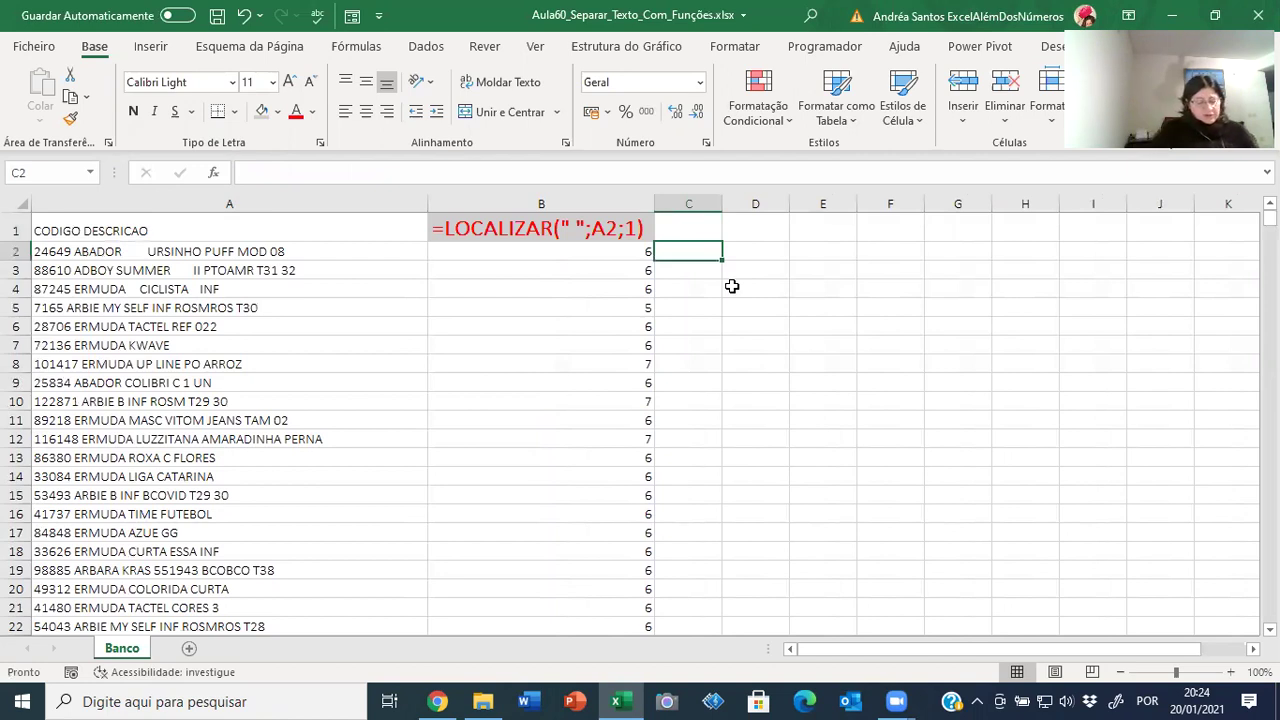
{"action": "type", "text": "="}
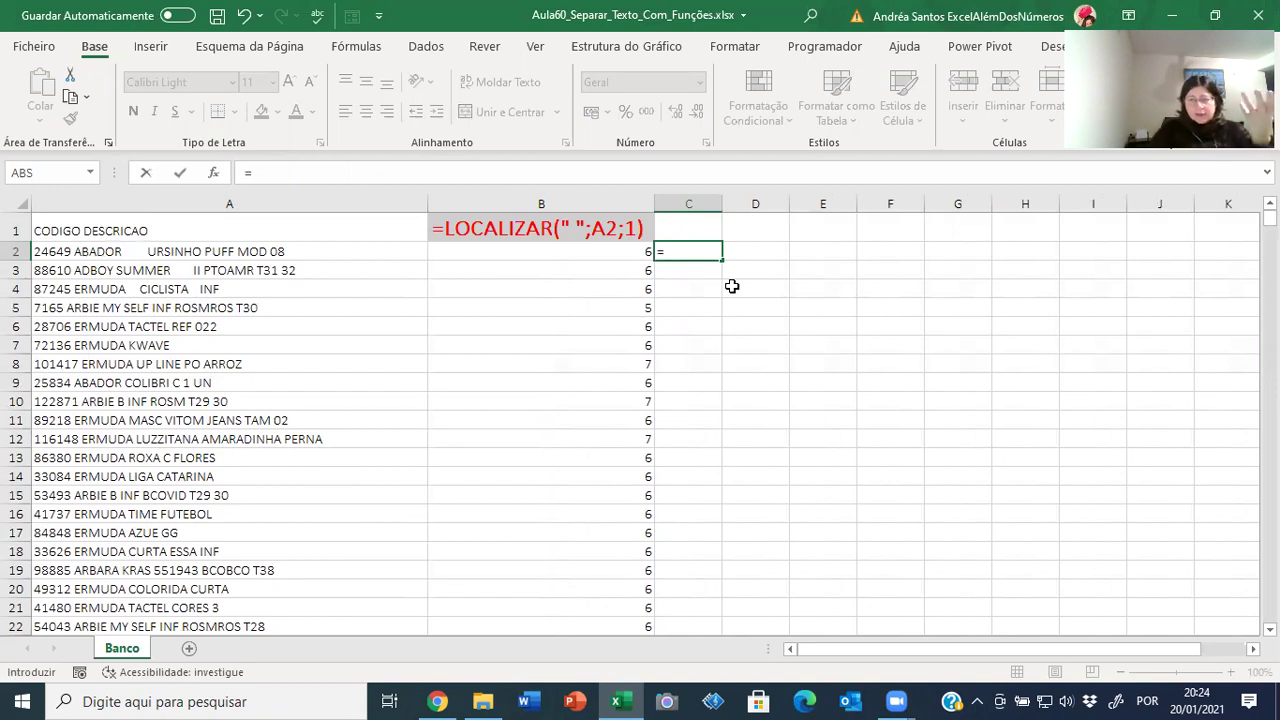
{"action": "type", "text": "esquerda("}
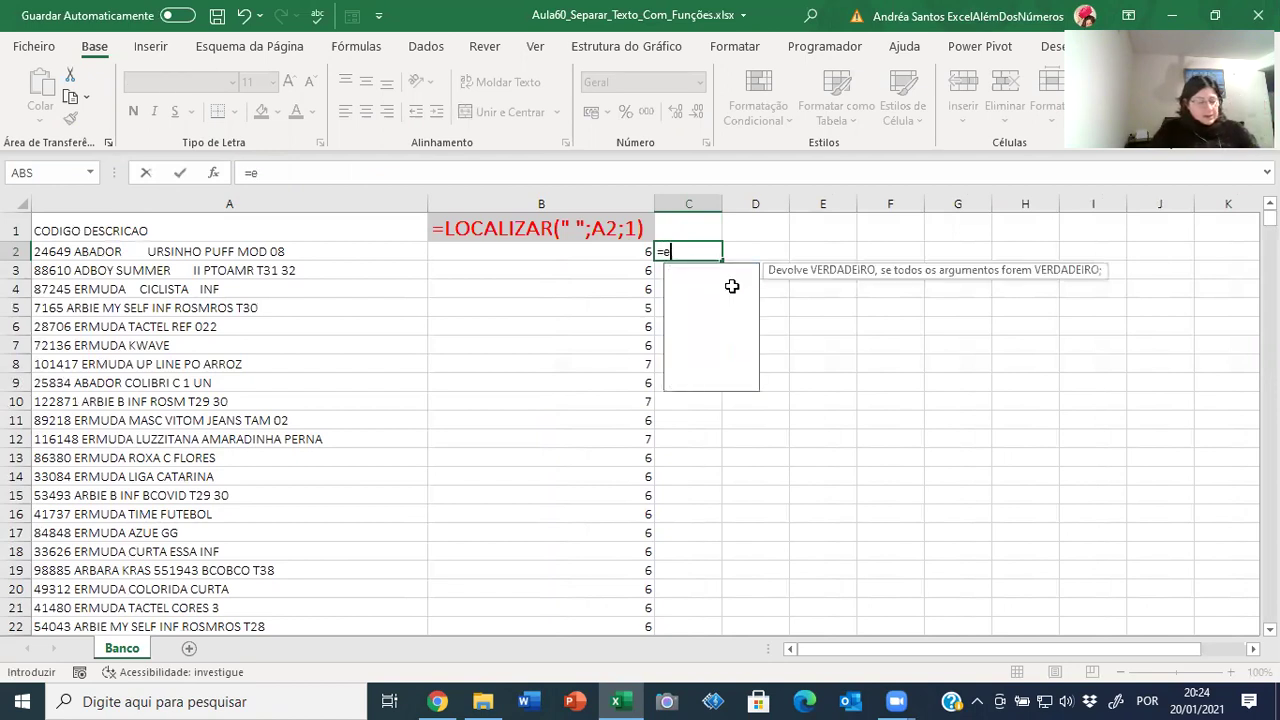
{"action": "key", "text": "Left"}
{"action": "key", "text": "Left"}
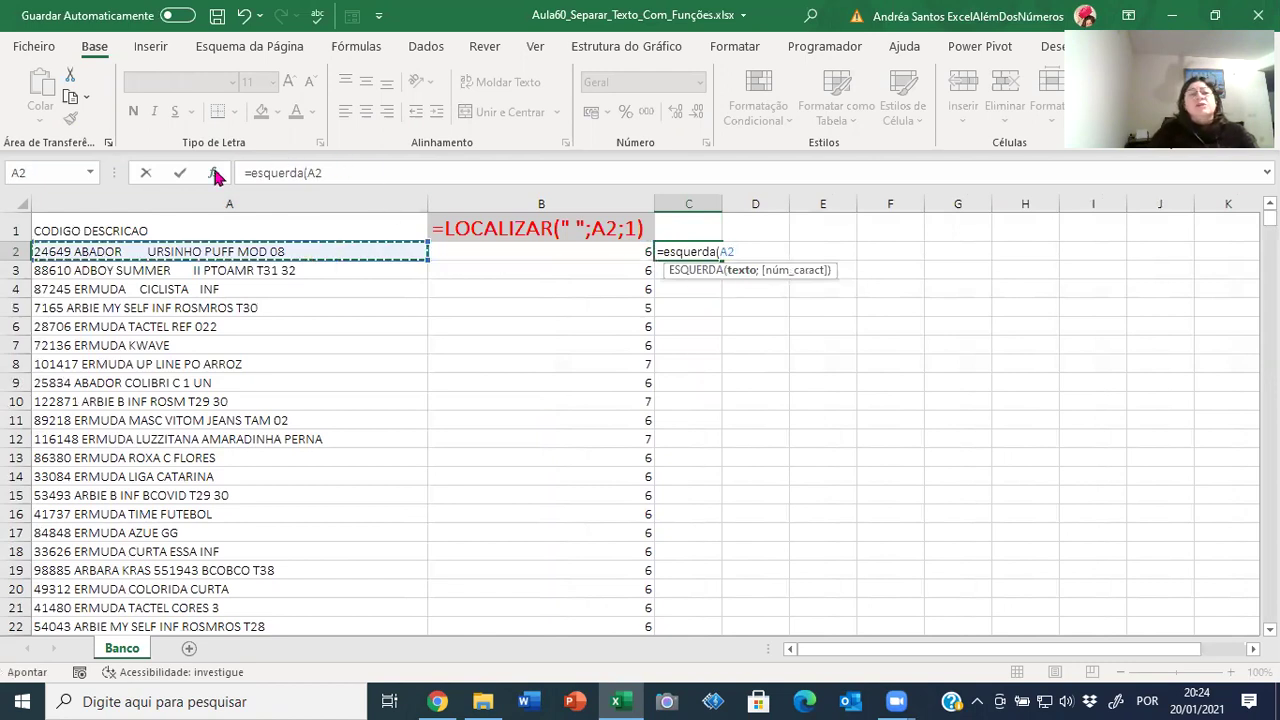
{"action": "left_click", "coordinate": [215, 175]}
{"action": "left_click", "coordinate": [47, 249]}
{"action": "key", "text": "Tab"}
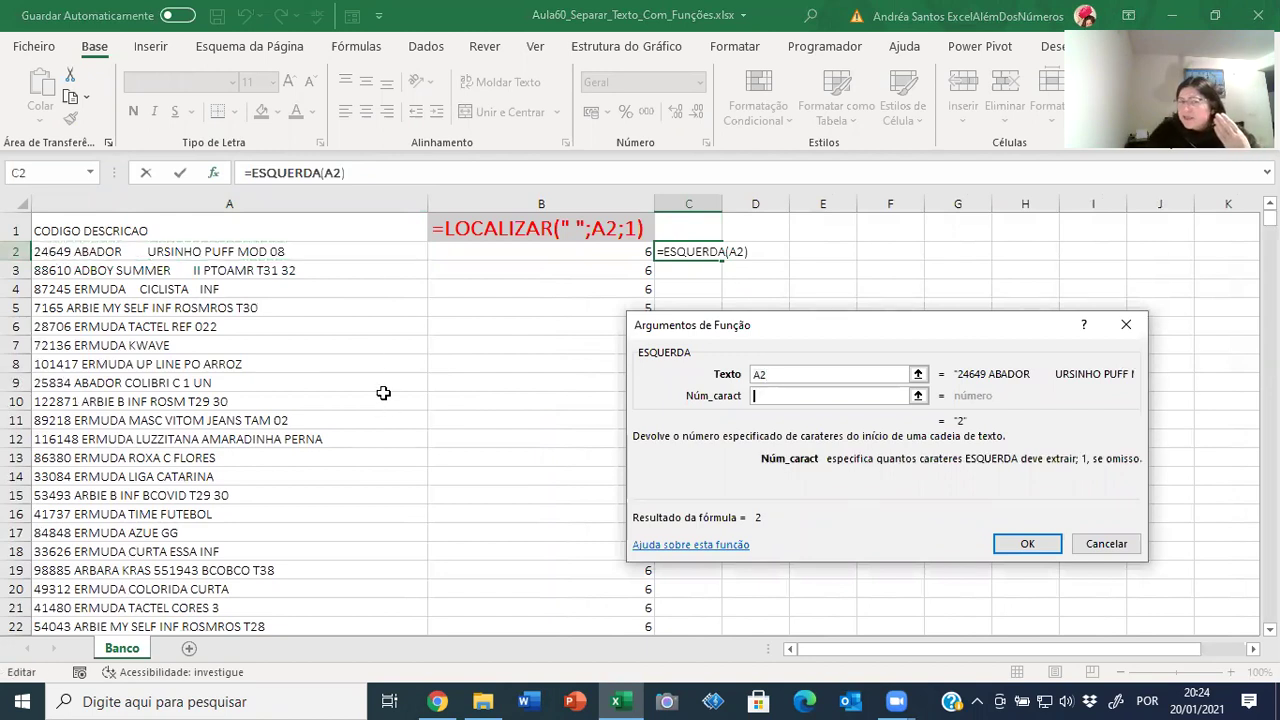
{"action": "left_click", "coordinate": [512, 258]}
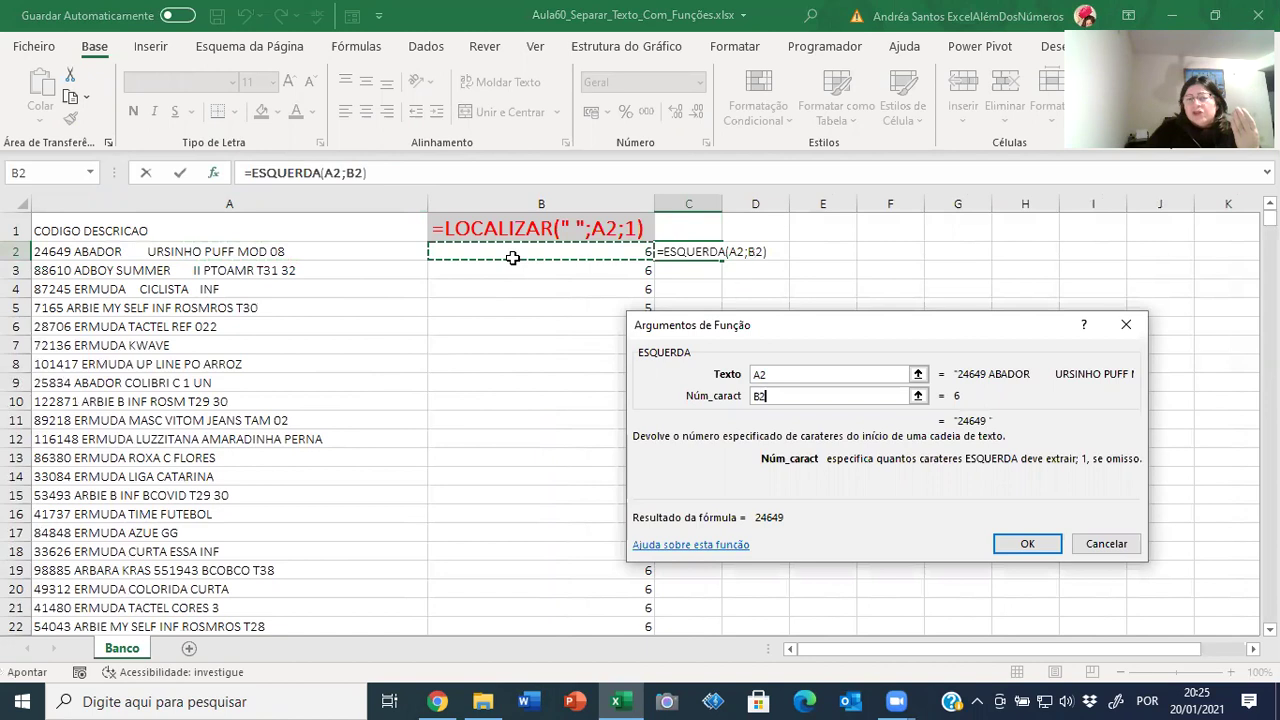
{"action": "type", "text": "-1"}
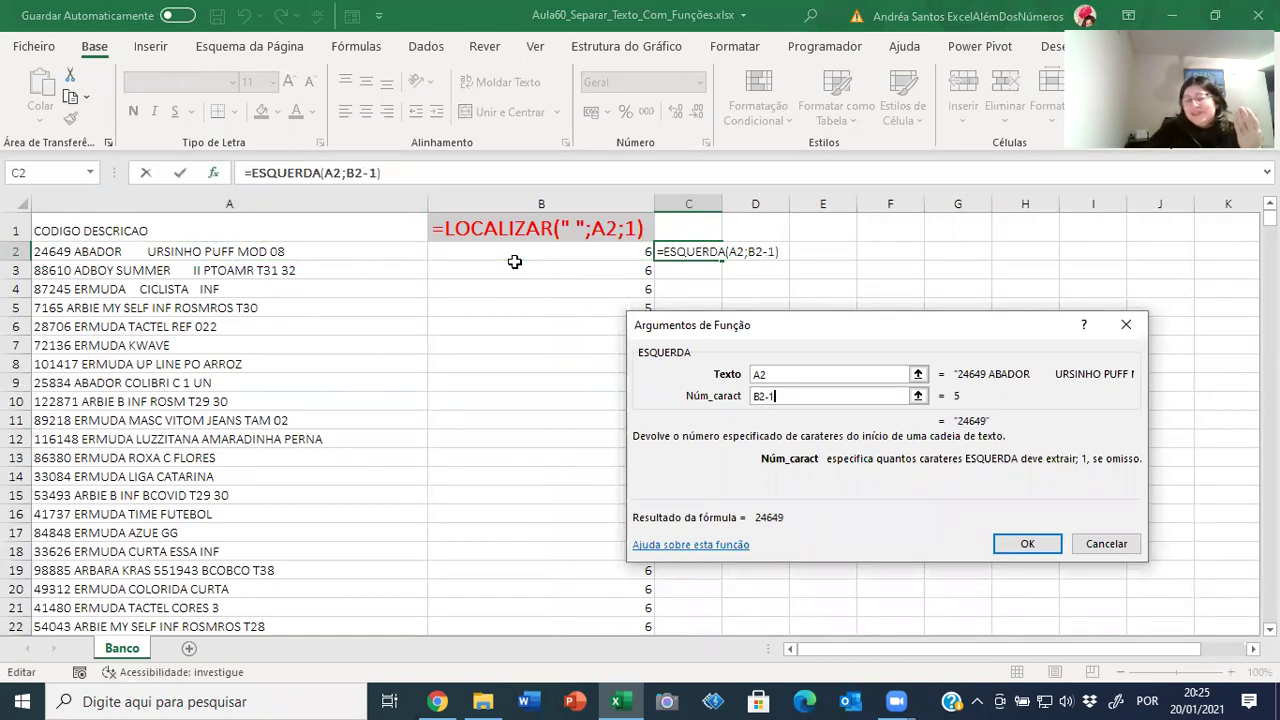
{"action": "key", "text": "Return"}
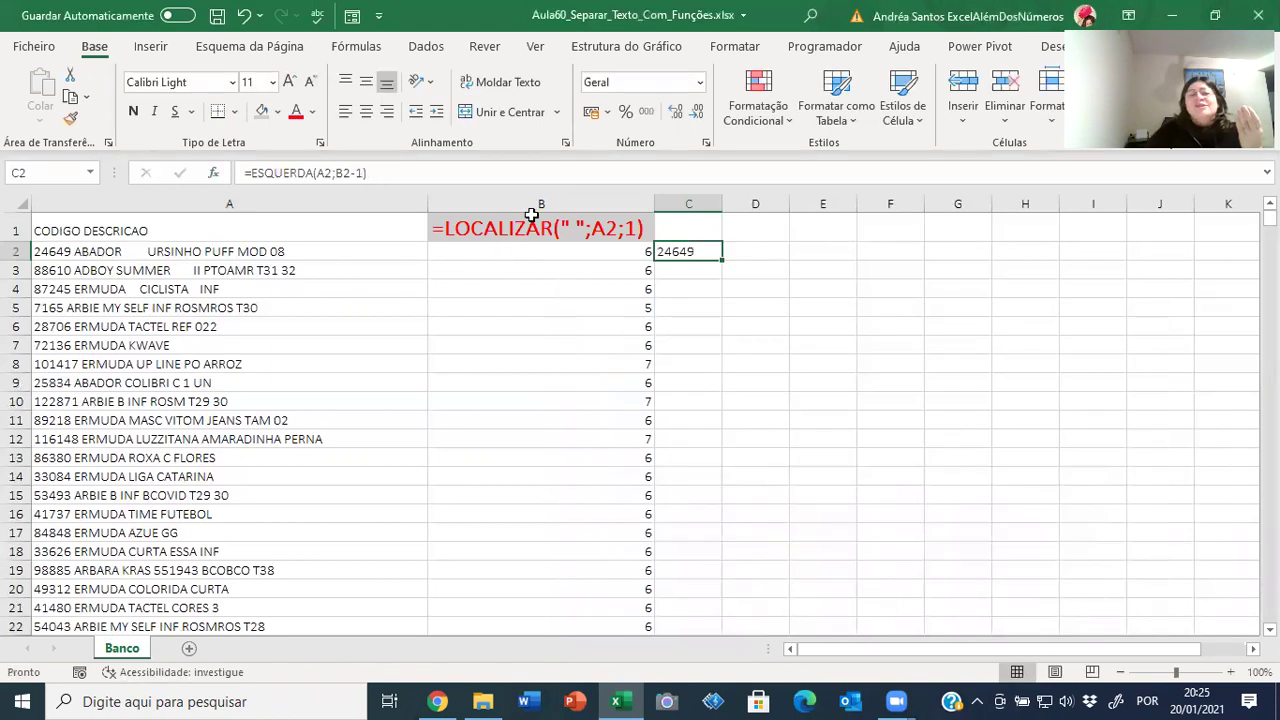
{"action": "double_click", "coordinate": [720, 262]}
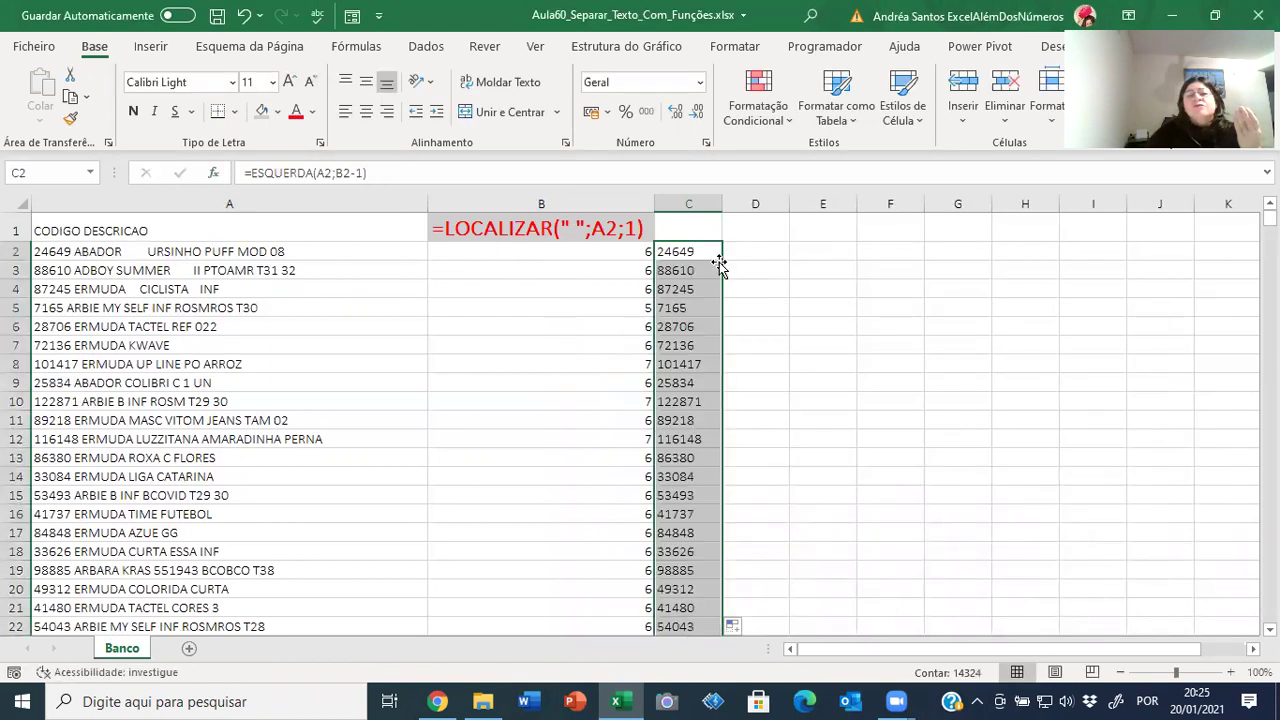
{"action": "left_click", "coordinate": [679, 307]}
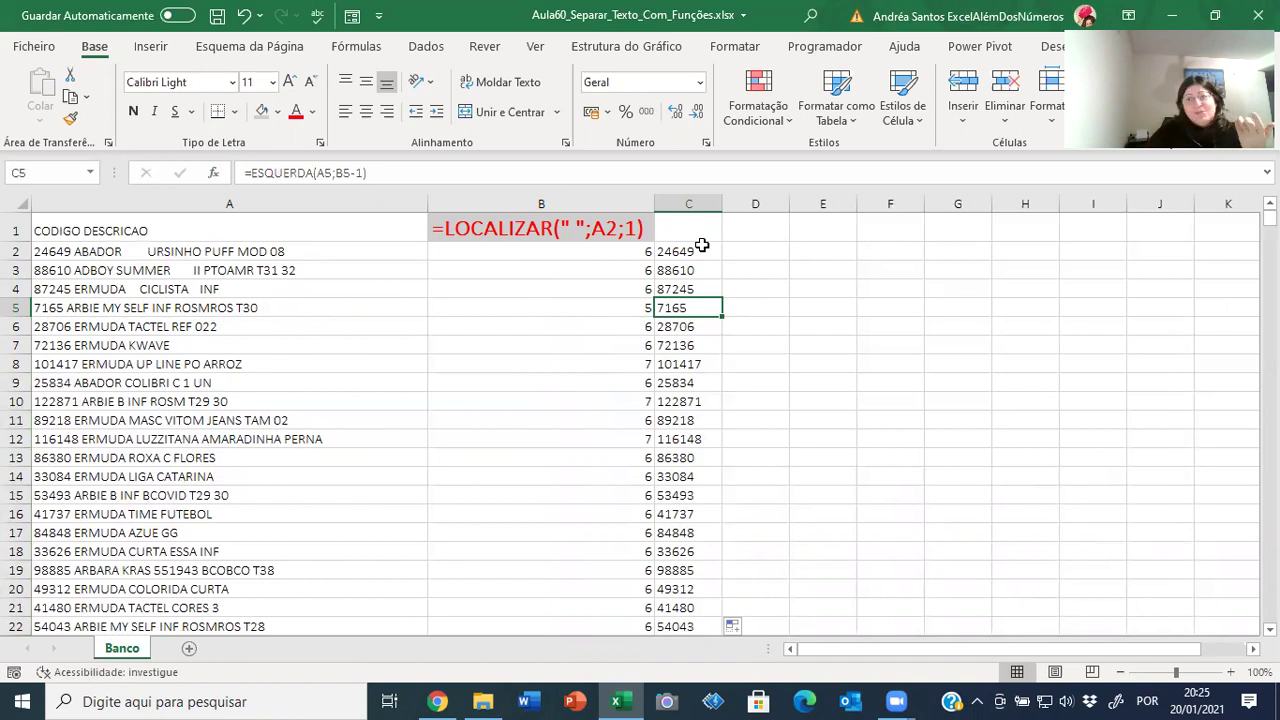
Copy the formatted formula-text header from B1 to C1 and fit column C's width to it.
{"action": "left_click", "coordinate": [627, 228]}
{"action": "key", "text": "ctrl+c"}
{"action": "key", "text": "Right"}
{"action": "key", "text": "Return"}
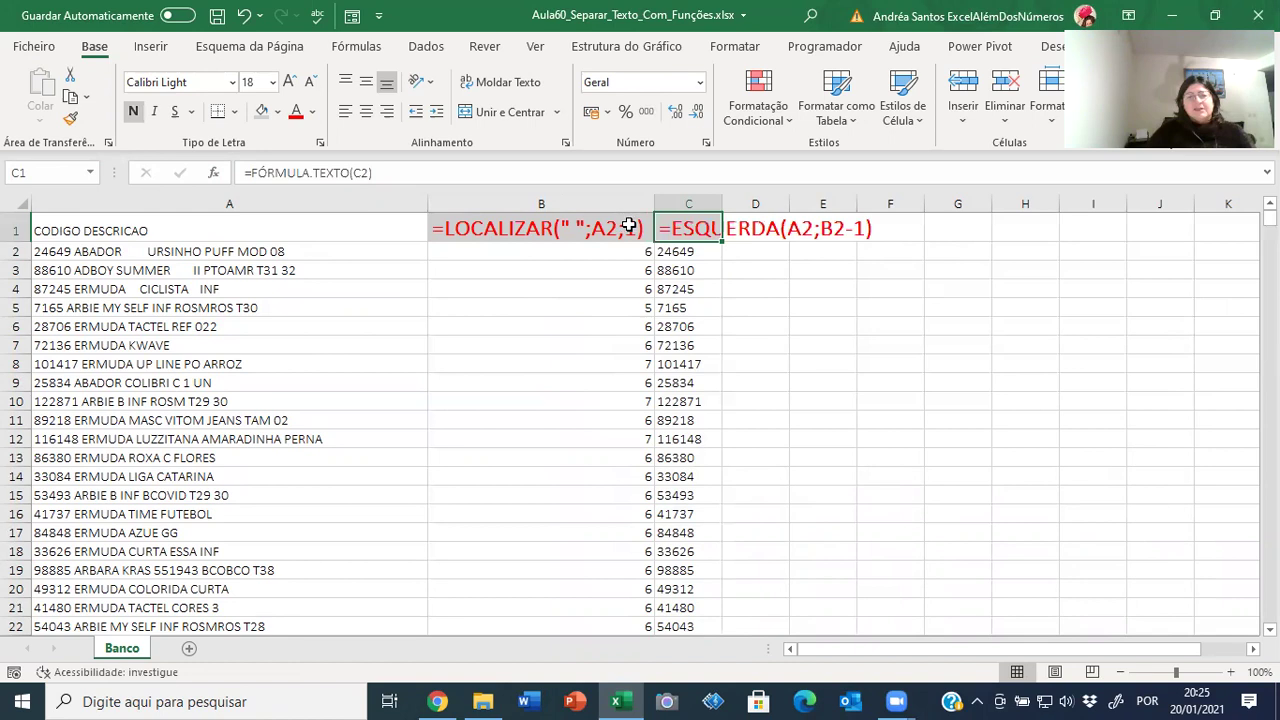
{"action": "double_click", "coordinate": [726, 207]}
{"action": "left_click", "coordinate": [908, 252]}
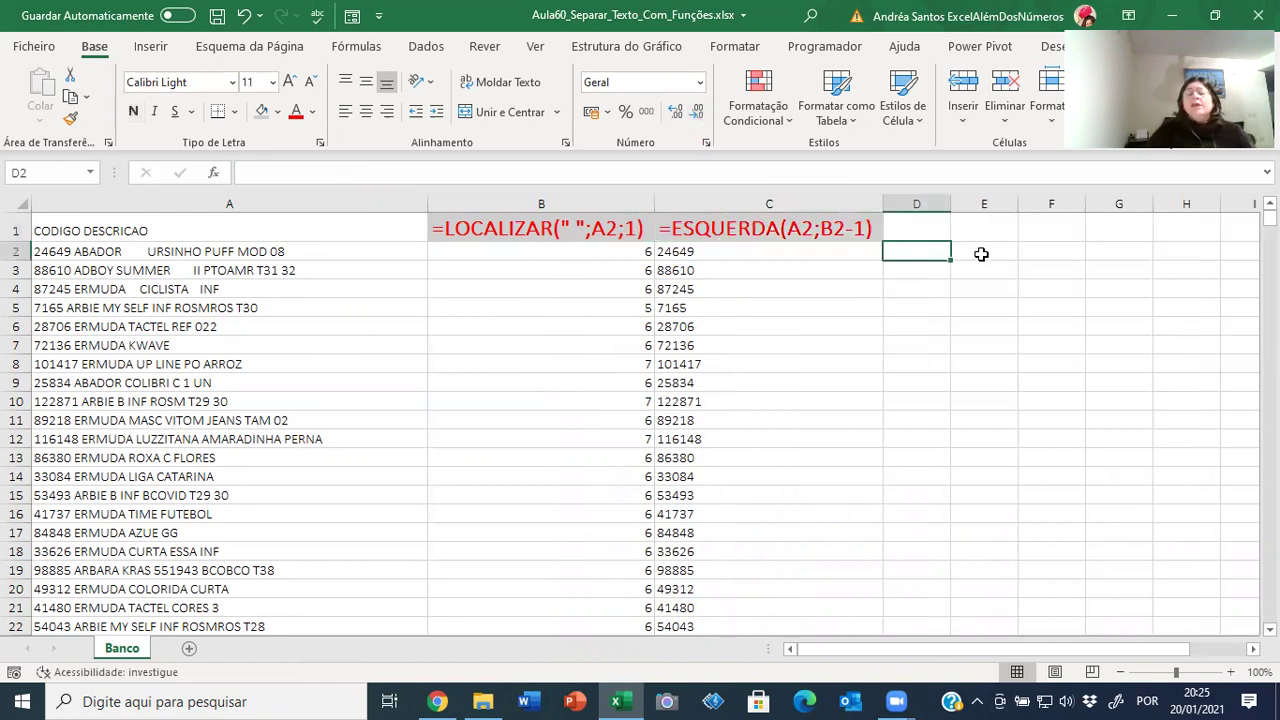
Examine the descriptions in column A, comparing how their lengths vary between rows 3 and 20.
{"action": "left_click", "coordinate": [209, 278]}
{"action": "left_click", "coordinate": [155, 401]}
{"action": "left_click", "coordinate": [144, 486]}
{"action": "left_click", "coordinate": [128, 581]}
{"action": "left_click", "coordinate": [128, 472]}
{"action": "left_click", "coordinate": [168, 383]}
{"action": "left_click", "coordinate": [184, 326]}
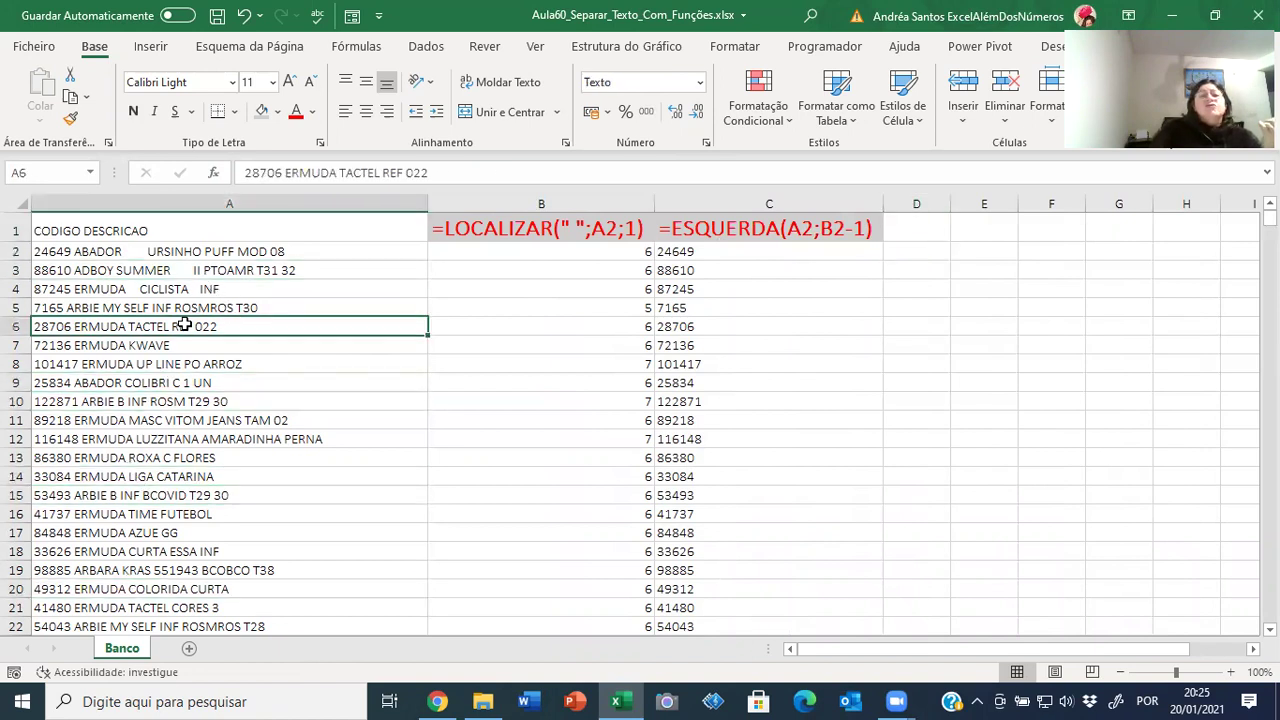
{"action": "left_click", "coordinate": [150, 533]}
{"action": "left_click", "coordinate": [147, 569]}
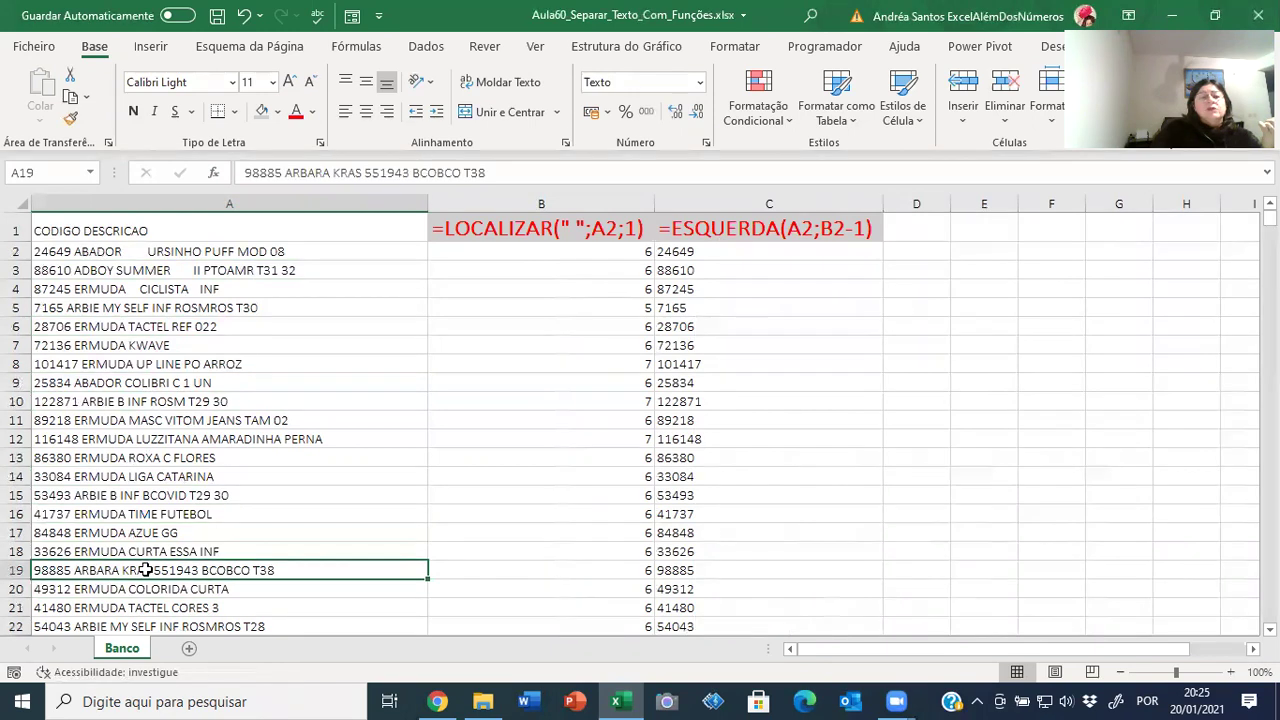
{"action": "left_click", "coordinate": [114, 374]}
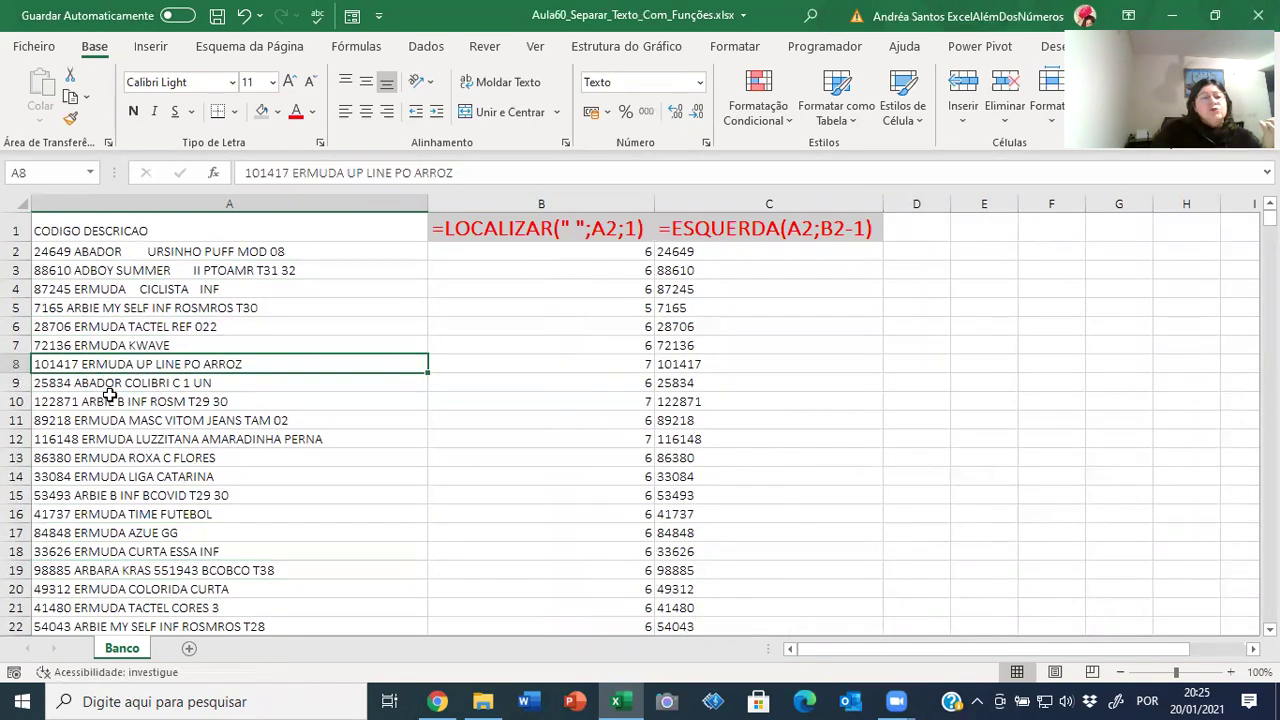
{"action": "left_click", "coordinate": [110, 400]}
{"action": "left_click", "coordinate": [112, 382]}
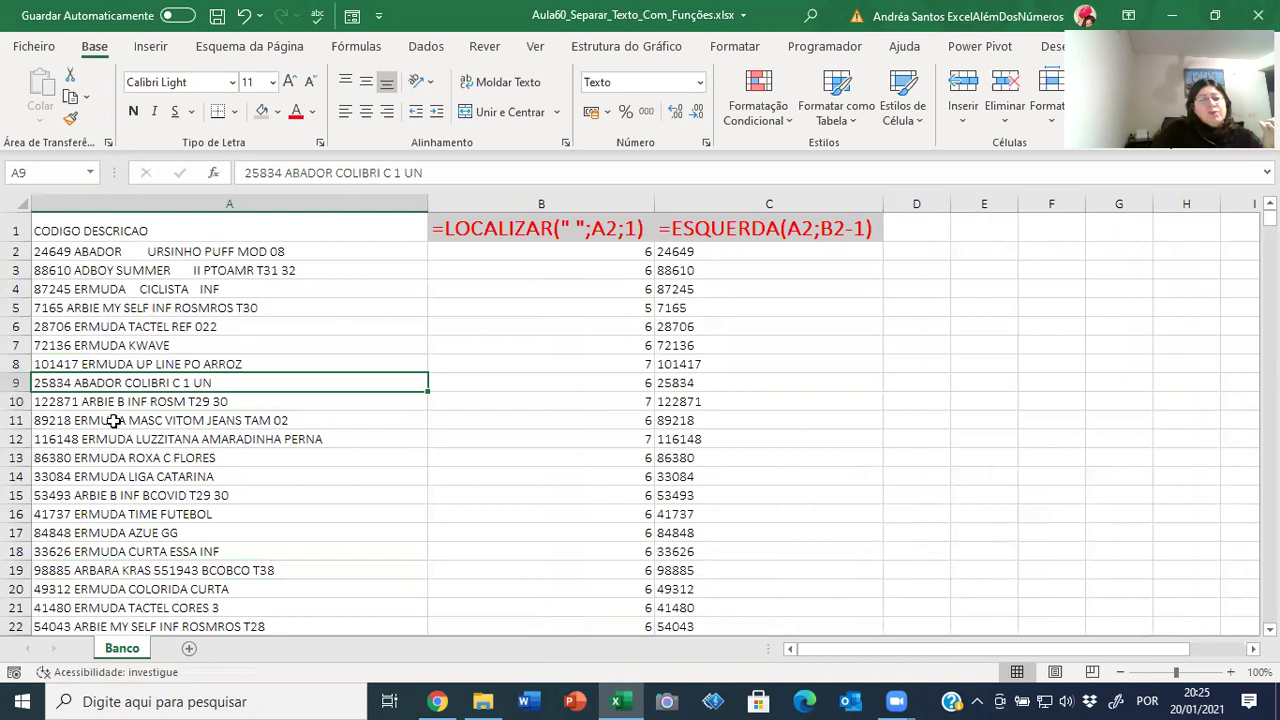
{"action": "left_click", "coordinate": [113, 440]}
{"action": "left_click", "coordinate": [125, 479]}
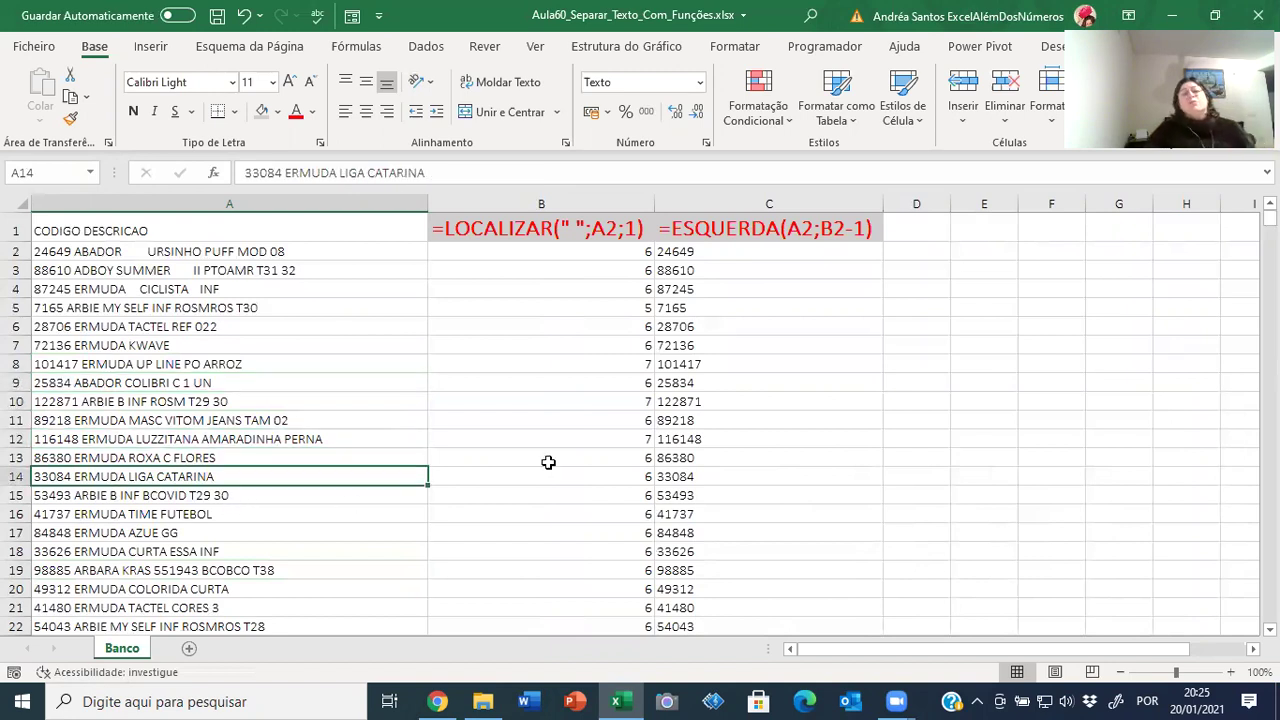
Count the characters of A2 in D2 with =NÚM.CARAT(A2) and fill the formula down column D.
{"action": "left_click", "coordinate": [920, 251]}
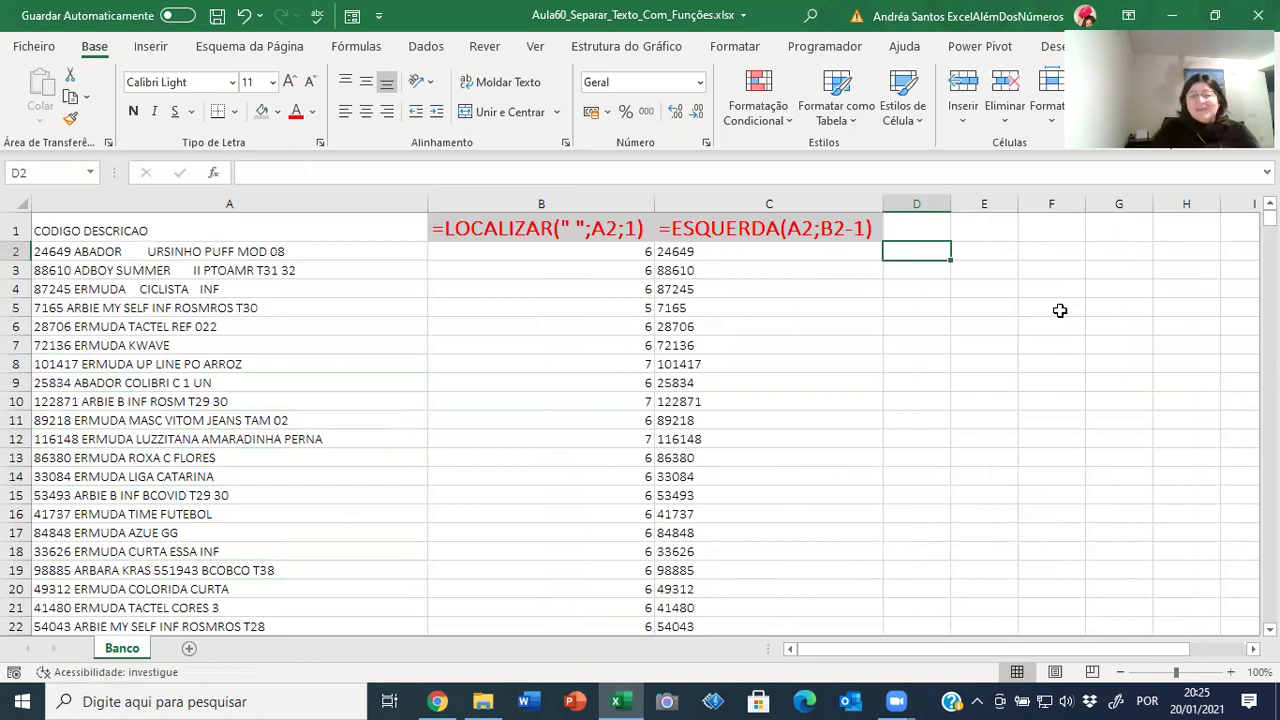
{"action": "type", "text": "="}
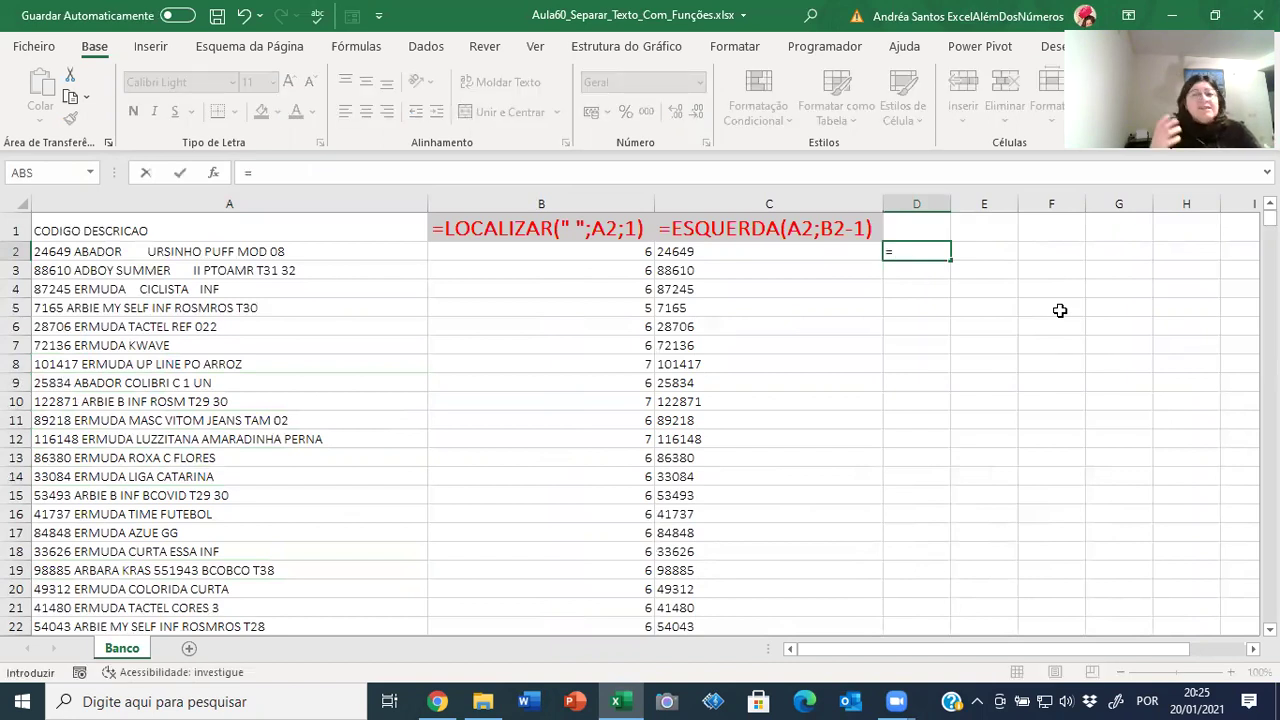
{"action": "type", "text": "núm"}
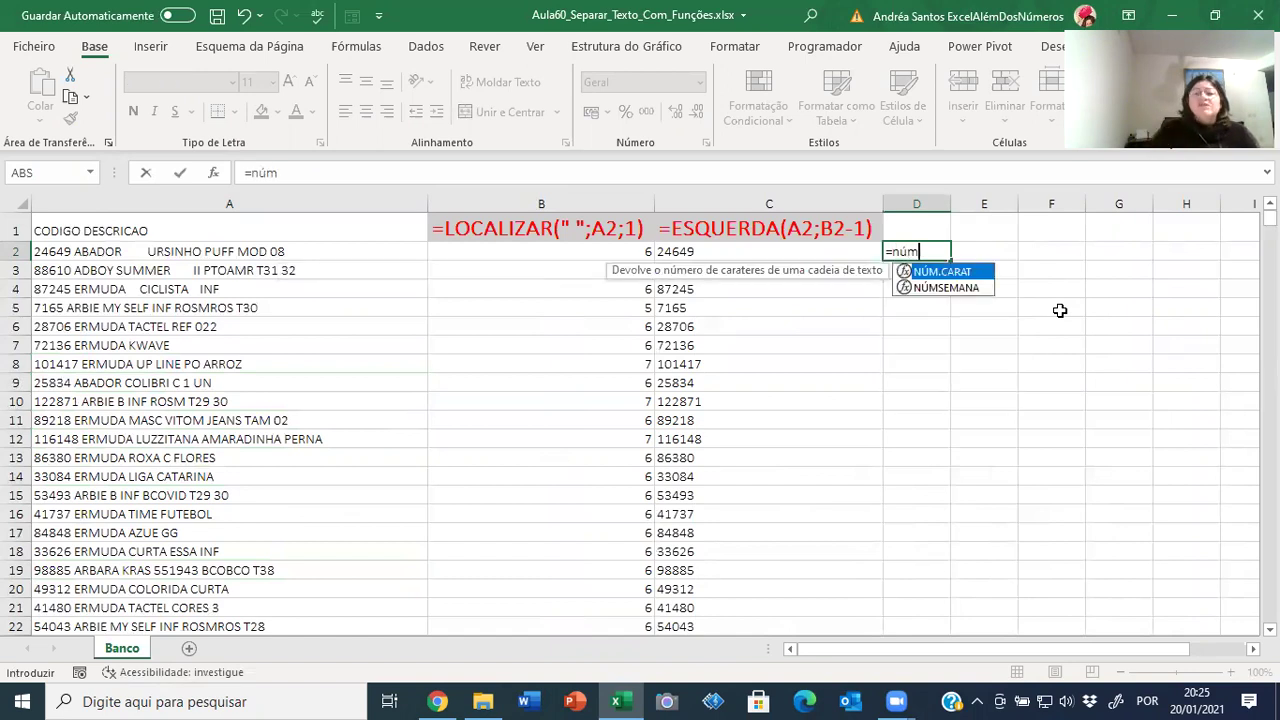
{"action": "left_click", "coordinate": [213, 172]}
{"action": "left_click", "coordinate": [155, 250]}
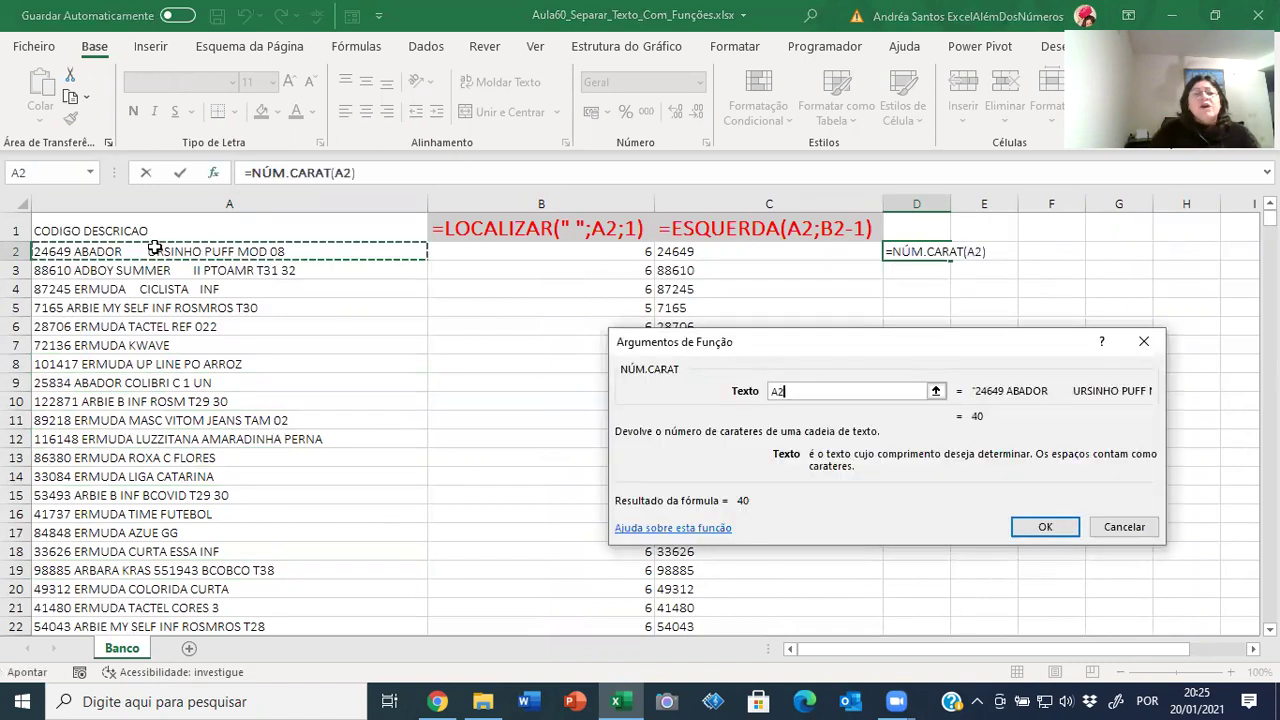
{"action": "key", "text": "Return"}
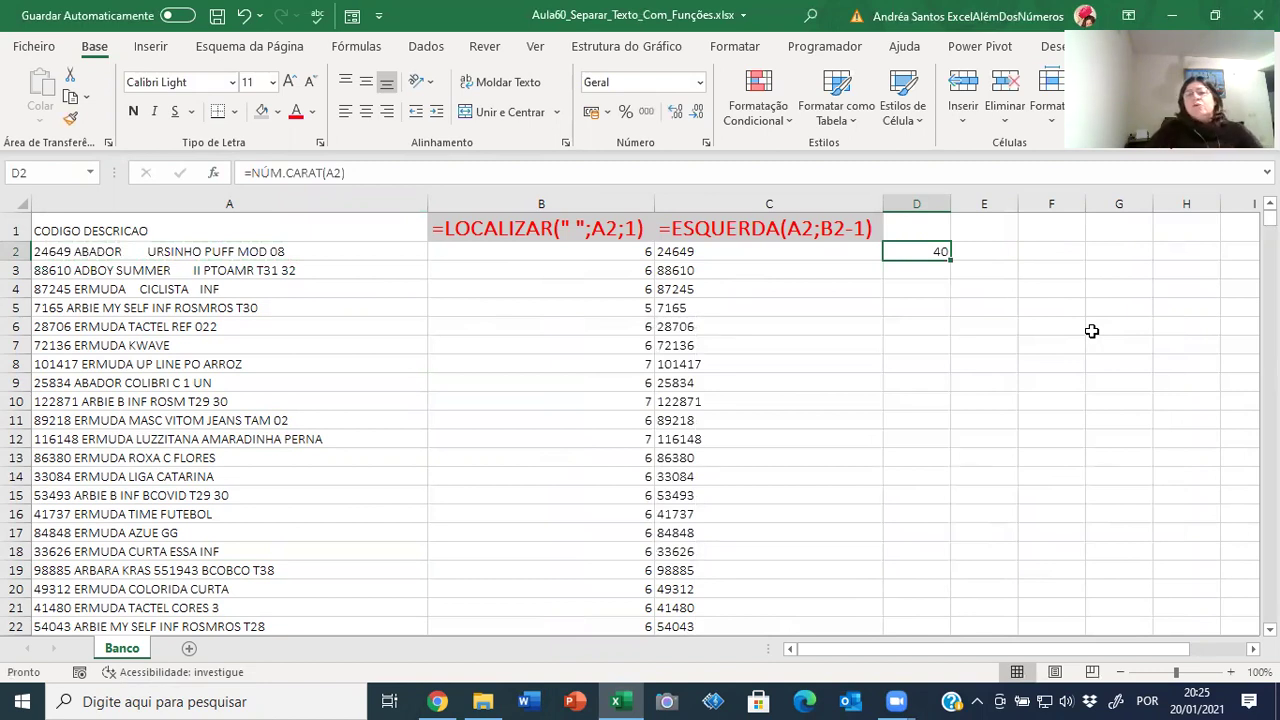
{"action": "double_click", "coordinate": [952, 260]}
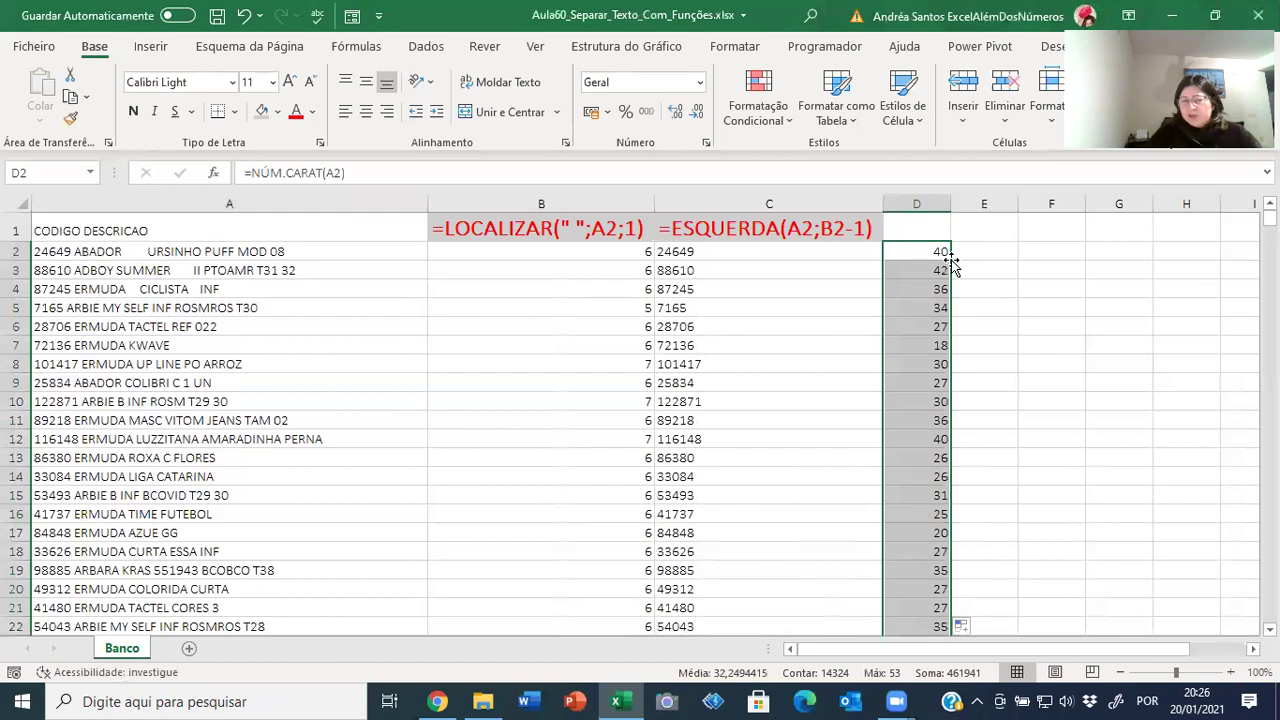
Review the character counts in column D and compare D2's total length with the first-space position in B2.
{"action": "left_click", "coordinate": [917, 326]}
{"action": "left_click", "coordinate": [917, 343]}
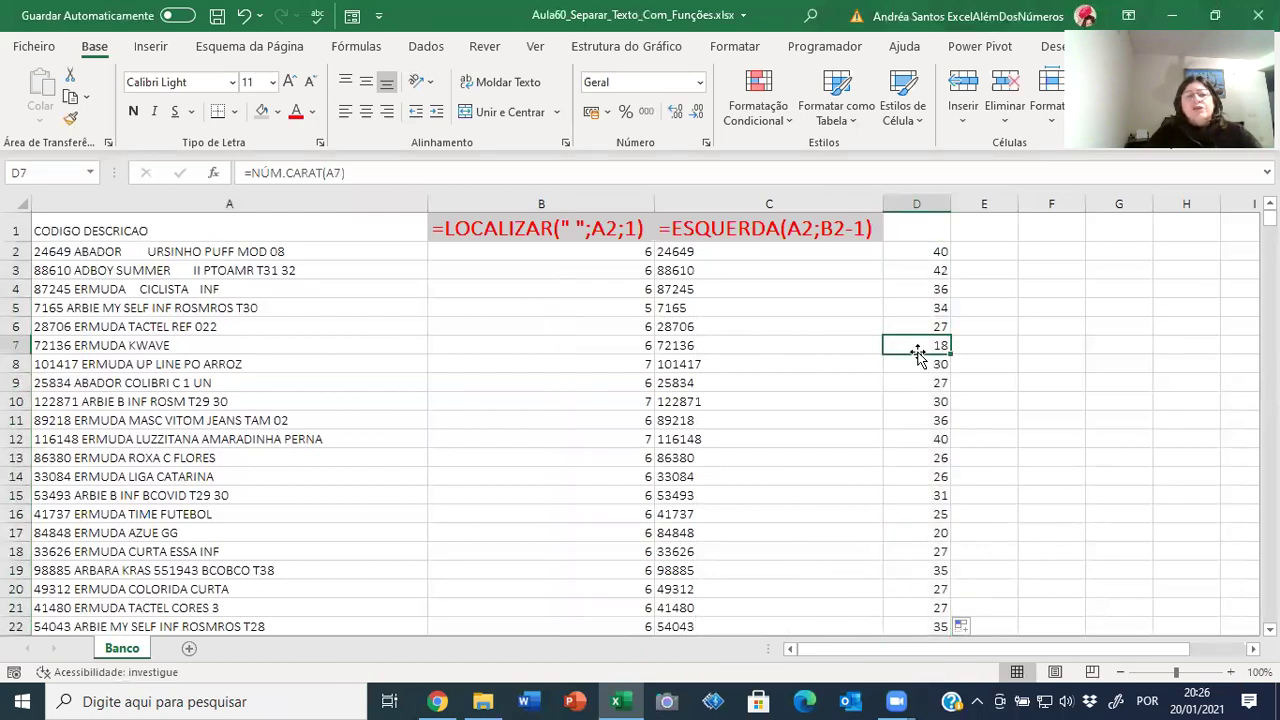
{"action": "left_click", "coordinate": [912, 400]}
{"action": "left_click", "coordinate": [922, 455]}
{"action": "left_click", "coordinate": [936, 513]}
{"action": "left_click", "coordinate": [930, 568]}
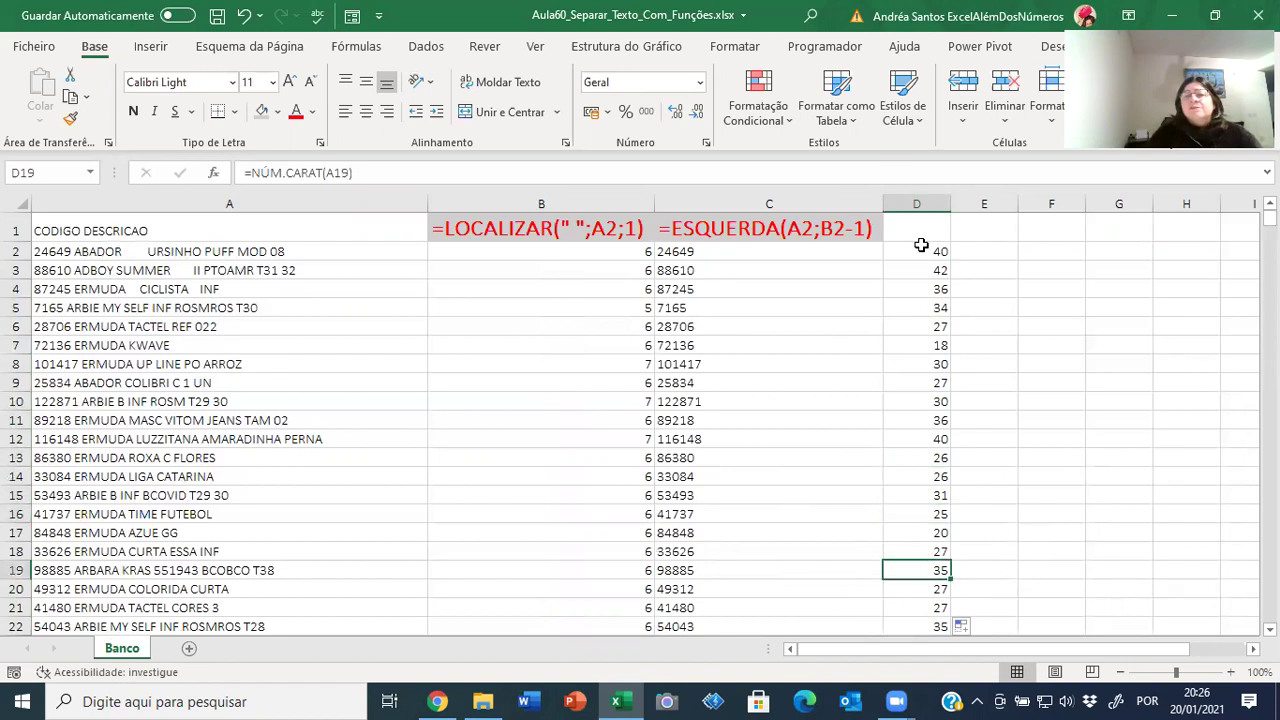
{"action": "left_click", "coordinate": [921, 248]}
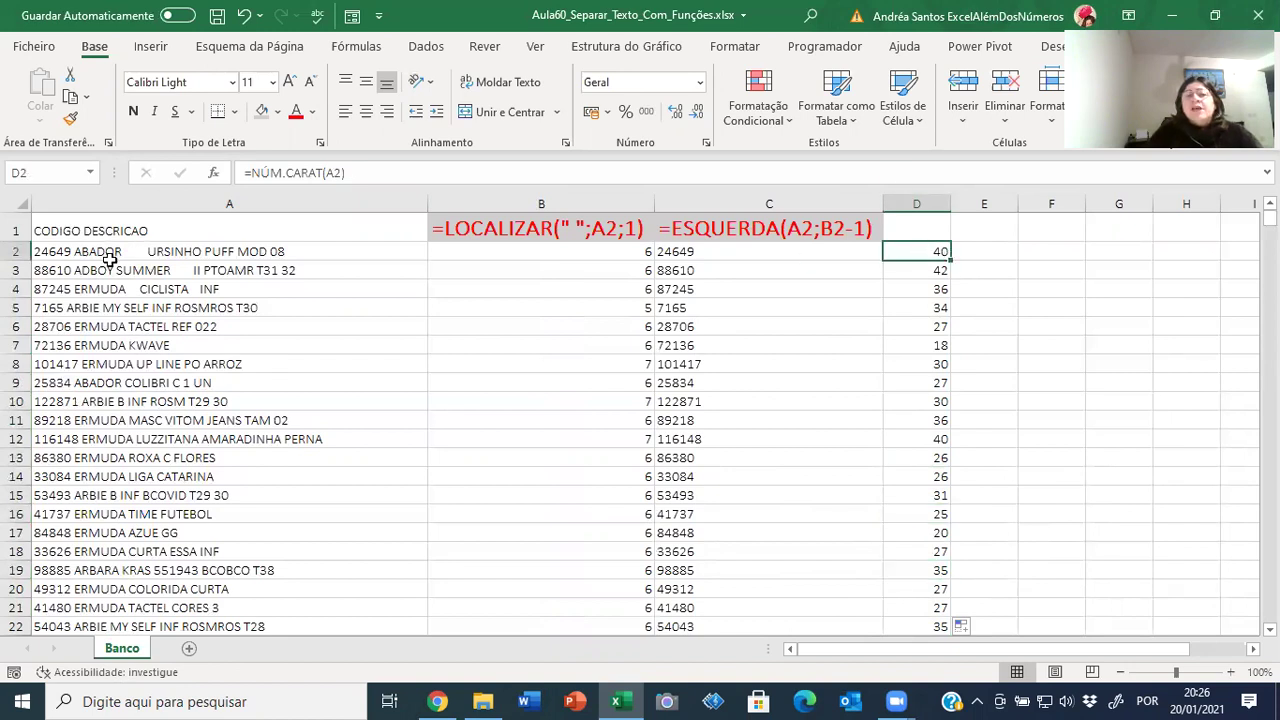
{"action": "left_click", "coordinate": [495, 254]}
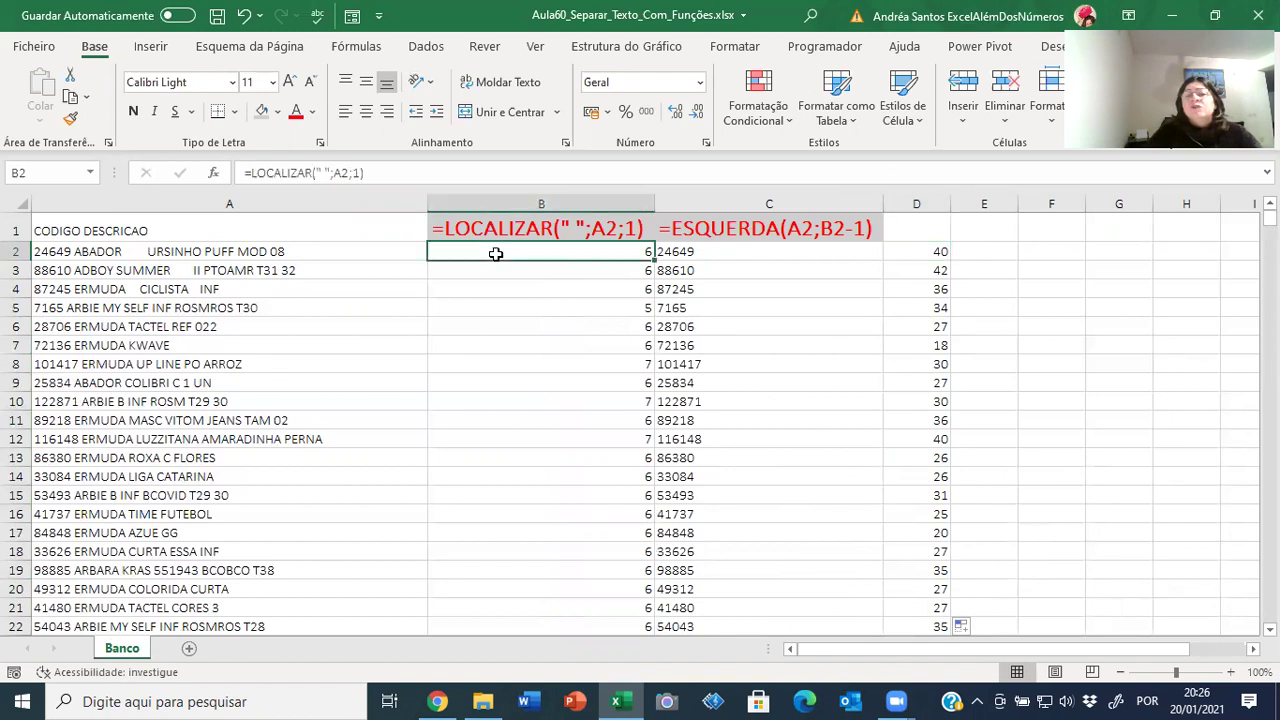
{"action": "left_click", "coordinate": [904, 252]}
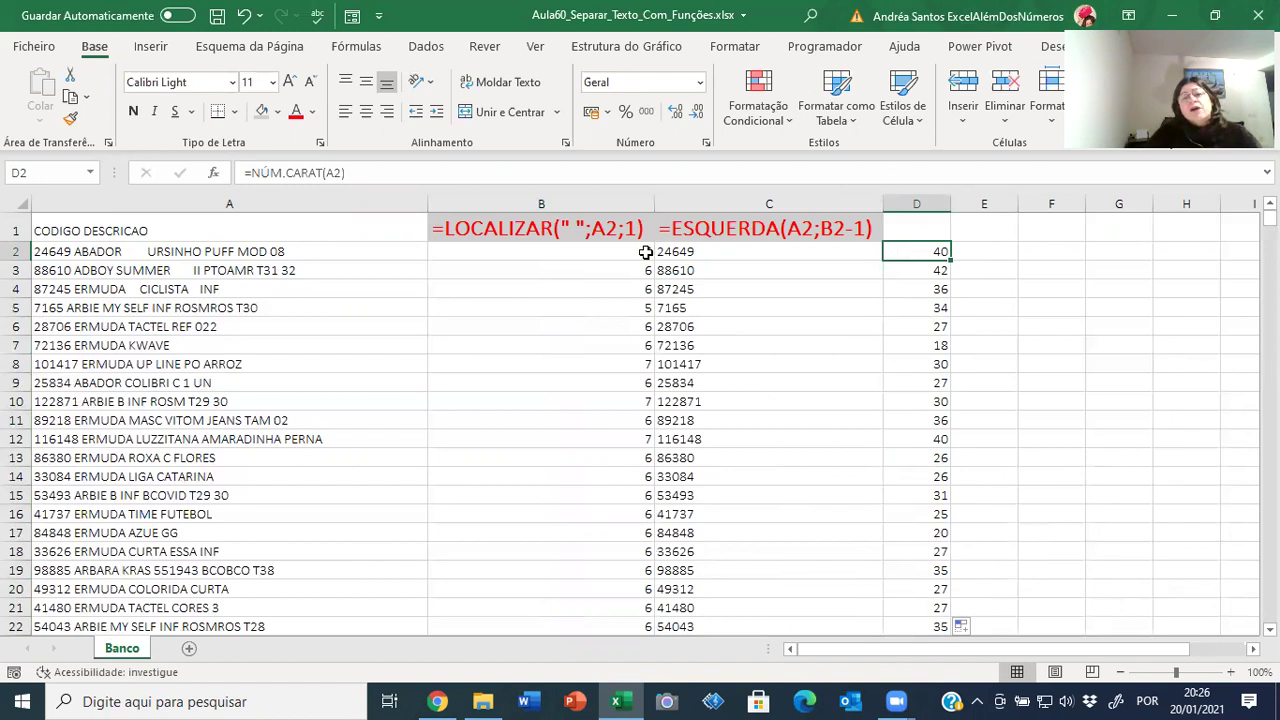
{"action": "left_click", "coordinate": [548, 247]}
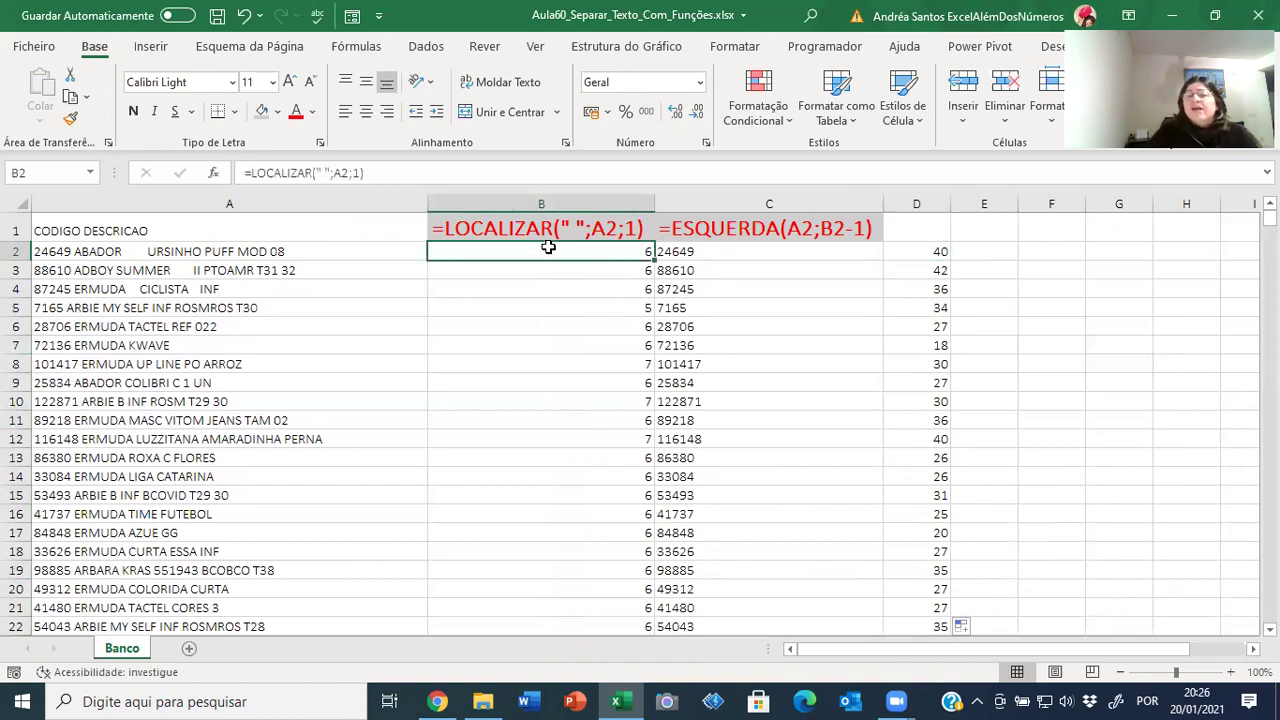
Copy the formatted formula-text header from C1 to D1 and fit column D's width to it.
{"action": "left_click", "coordinate": [846, 231]}
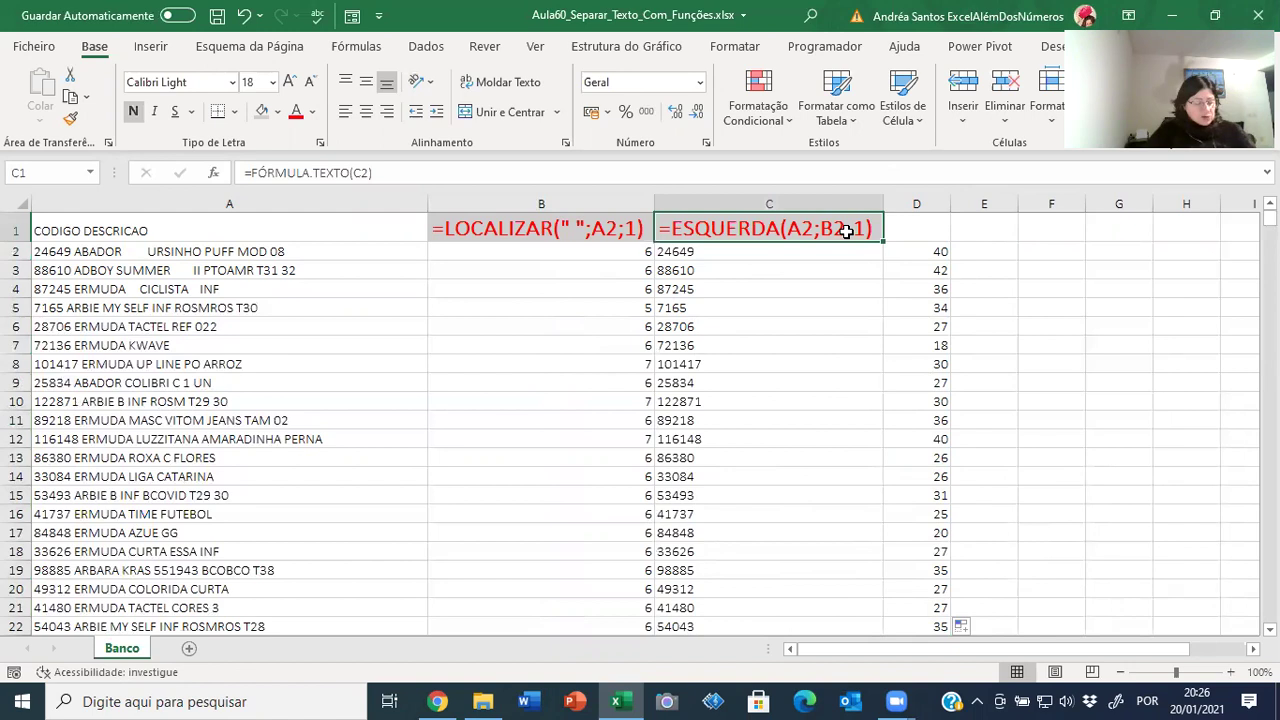
{"action": "key", "text": "ctrl+c"}
{"action": "key", "text": "Right"}
{"action": "key", "text": "Return"}
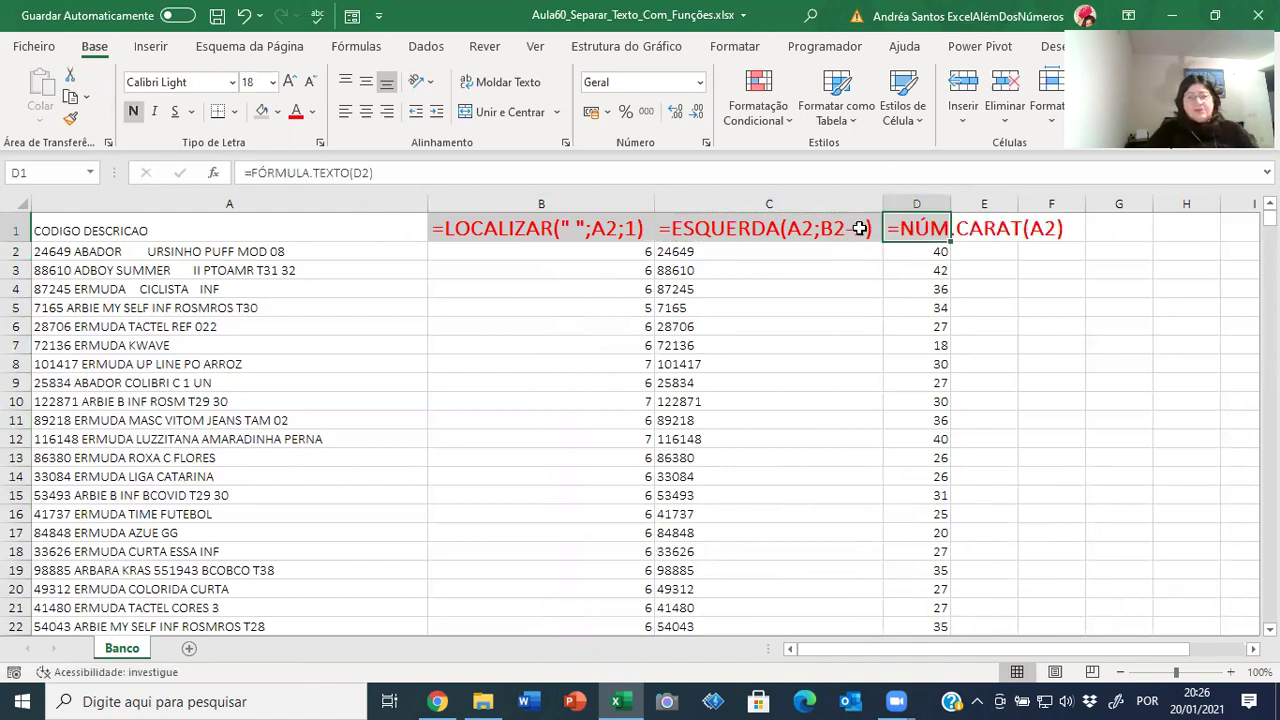
{"action": "double_click", "coordinate": [952, 203]}
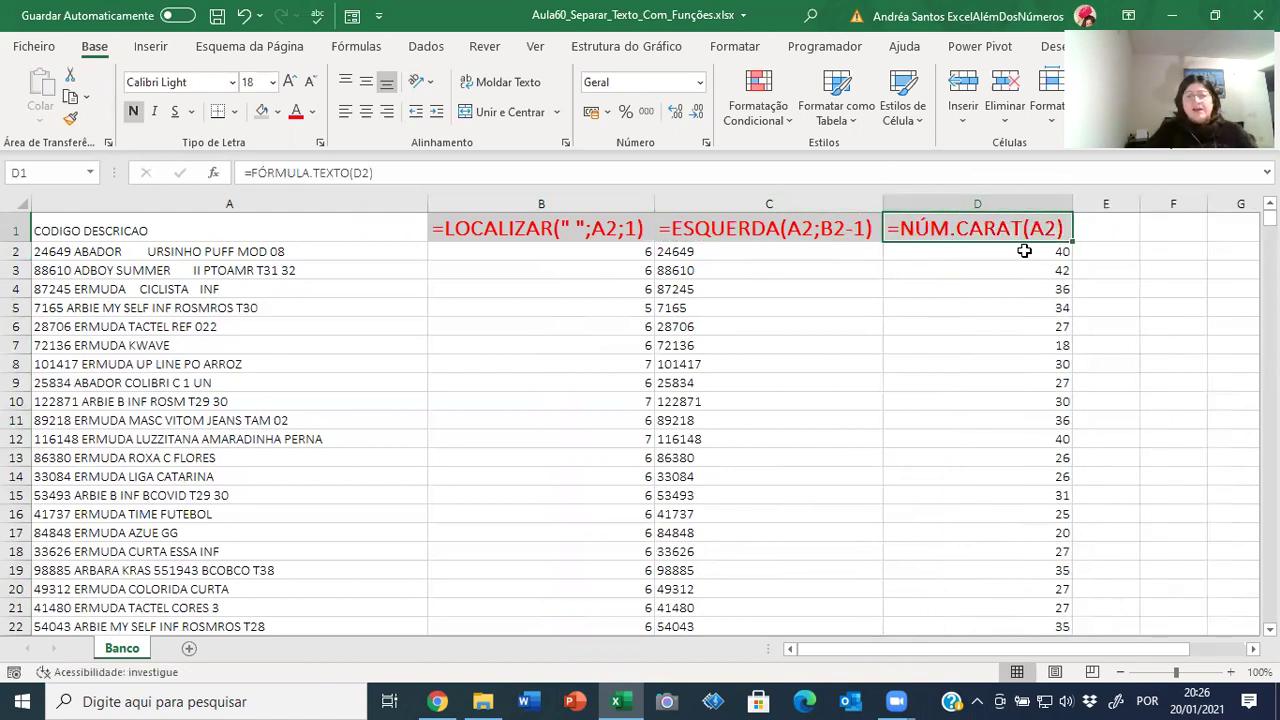
Narrow column A and extract A2's description into E2 with =DIREITA(A2;D2-B2).
{"action": "left_click", "coordinate": [1096, 254]}
{"action": "left_click_drag", "start_coordinate": [428, 203], "coordinate": [328, 203]}
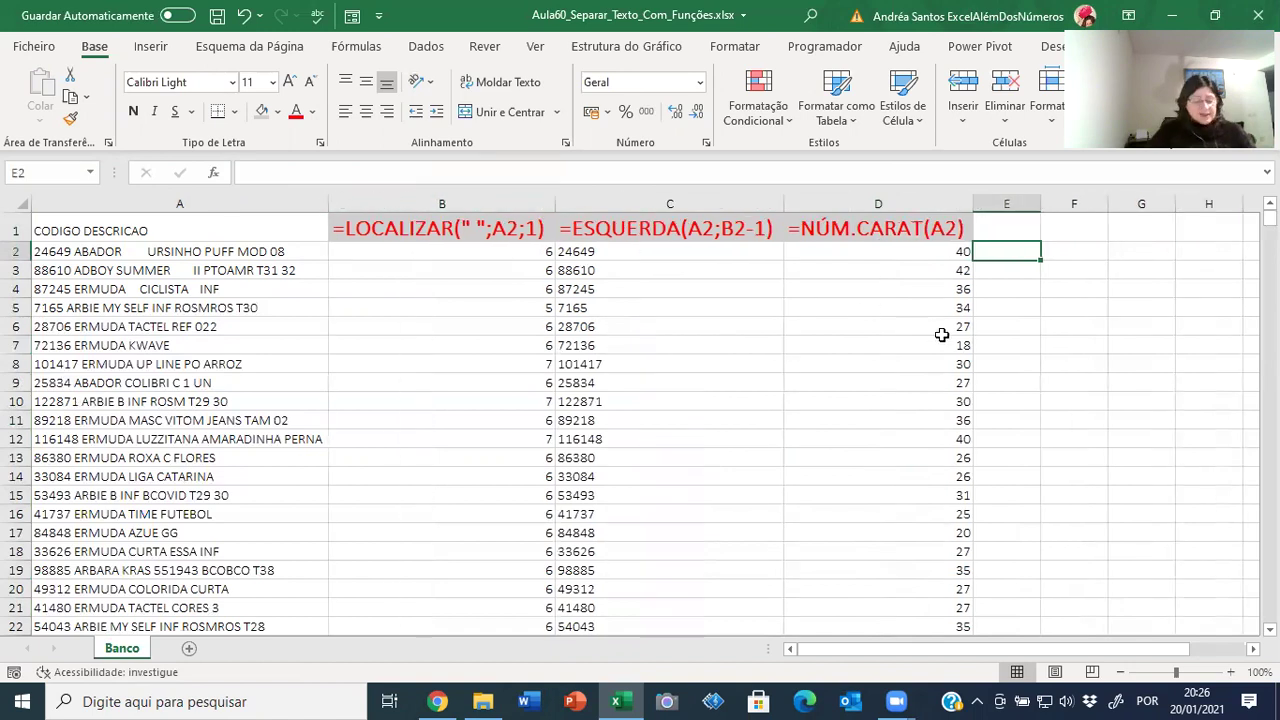
{"action": "type", "text": "=direi"}
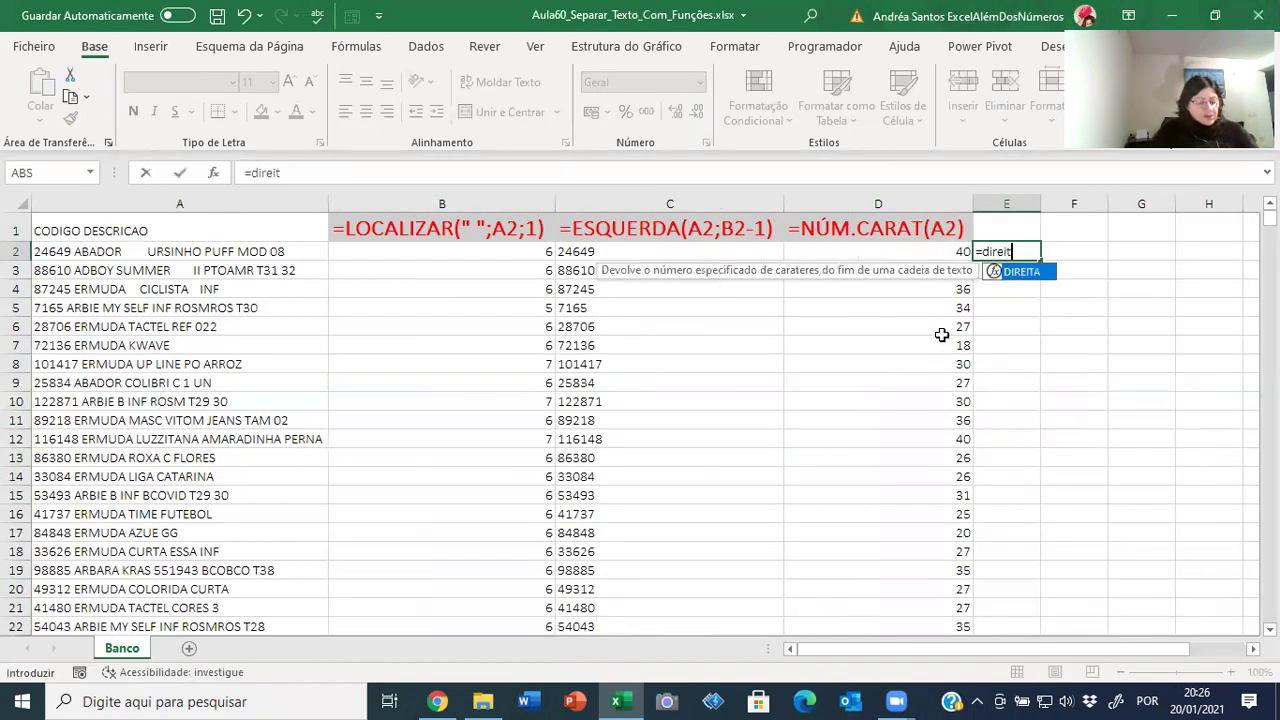
{"action": "type", "text": "t"}
{"action": "key", "text": "Tab"}
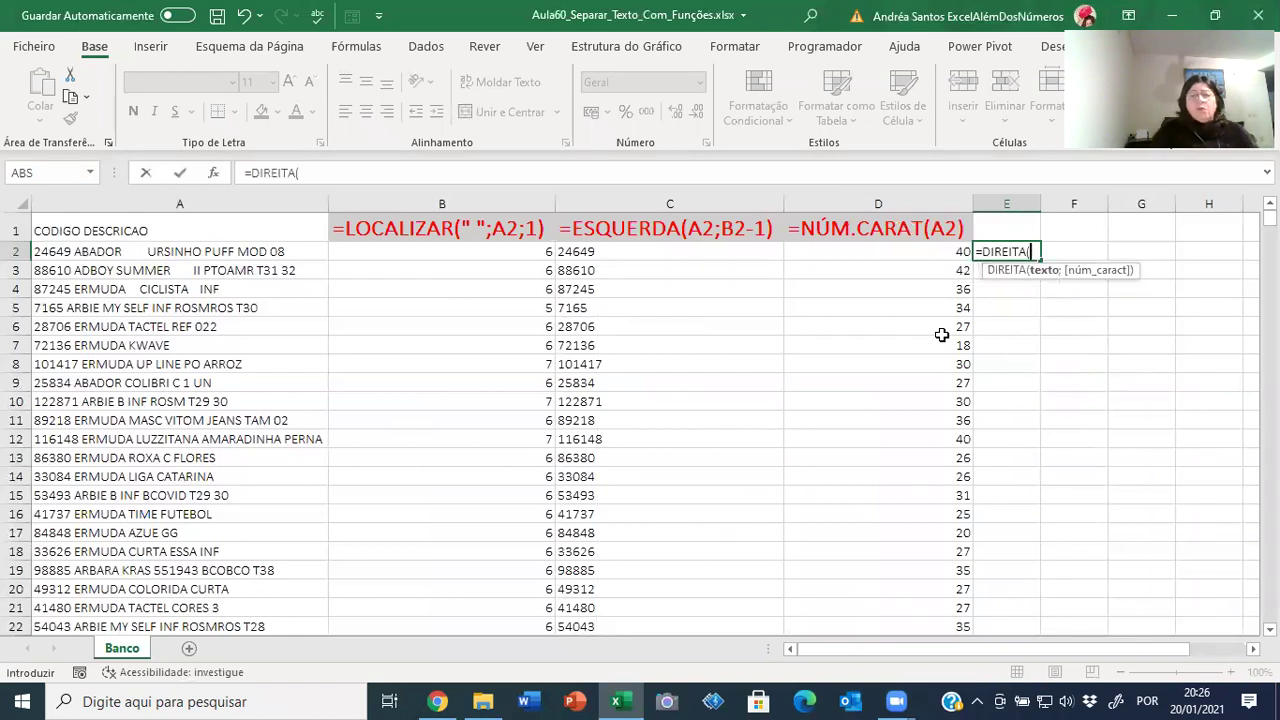
{"action": "left_click", "coordinate": [206, 179]}
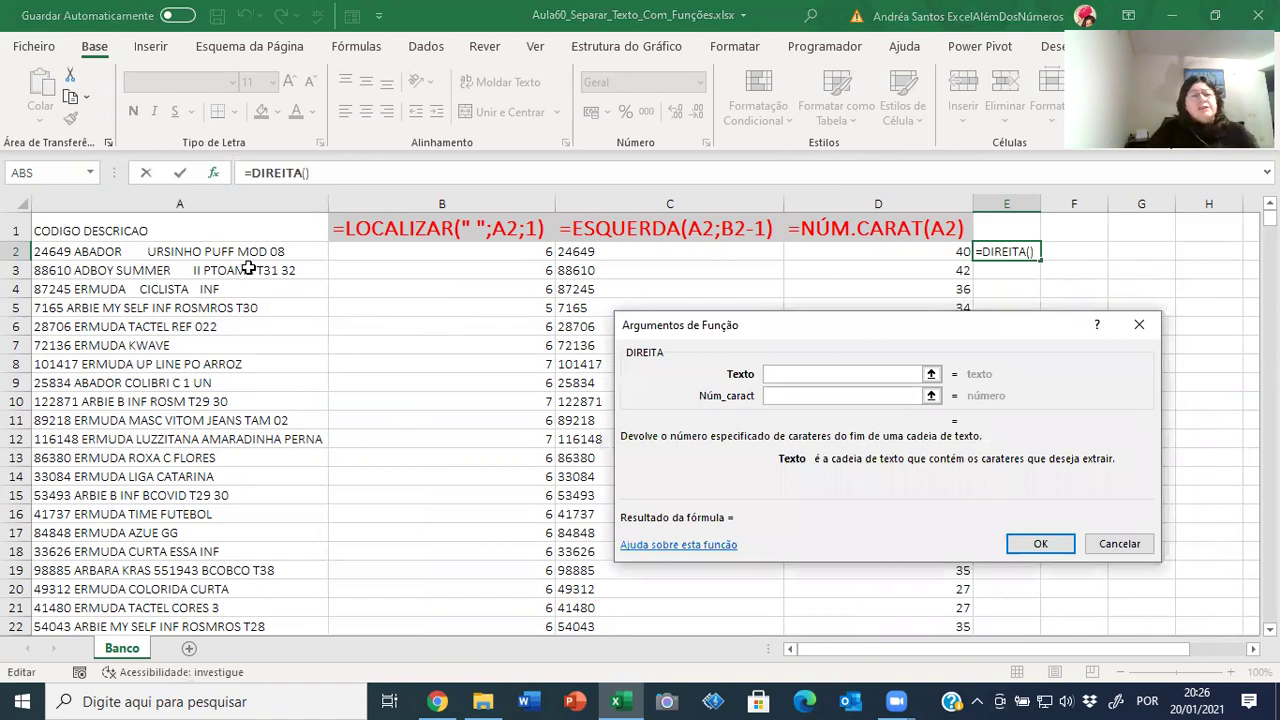
{"action": "left_click", "coordinate": [238, 251]}
{"action": "key", "text": "Tab"}
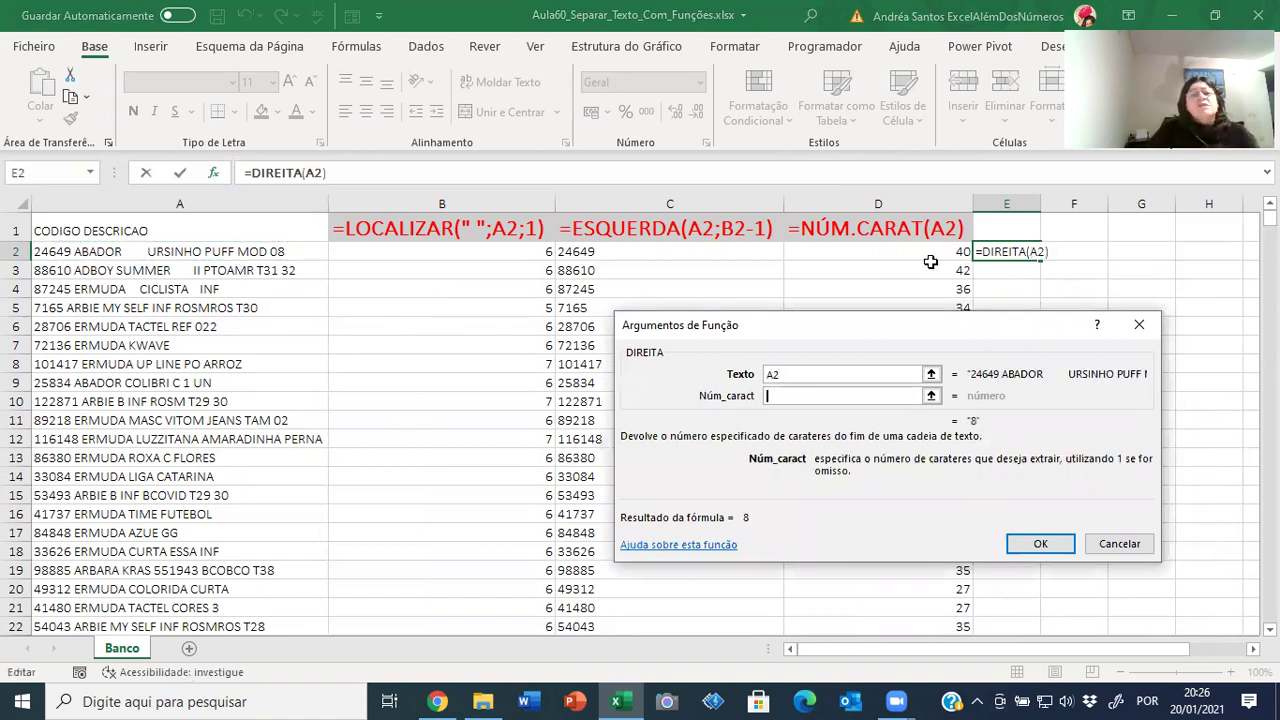
{"action": "left_click", "coordinate": [915, 263]}
{"action": "left_click", "coordinate": [915, 258]}
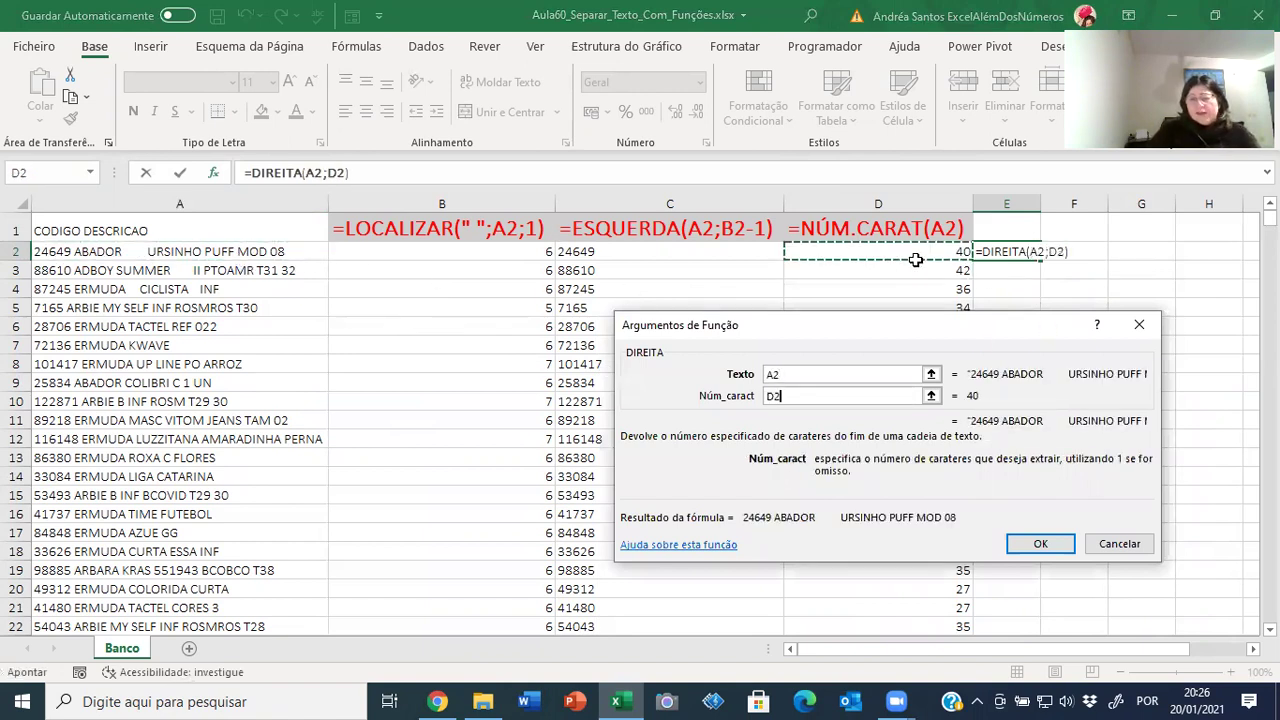
{"action": "type", "text": "-"}
{"action": "left_click", "coordinate": [536, 253]}
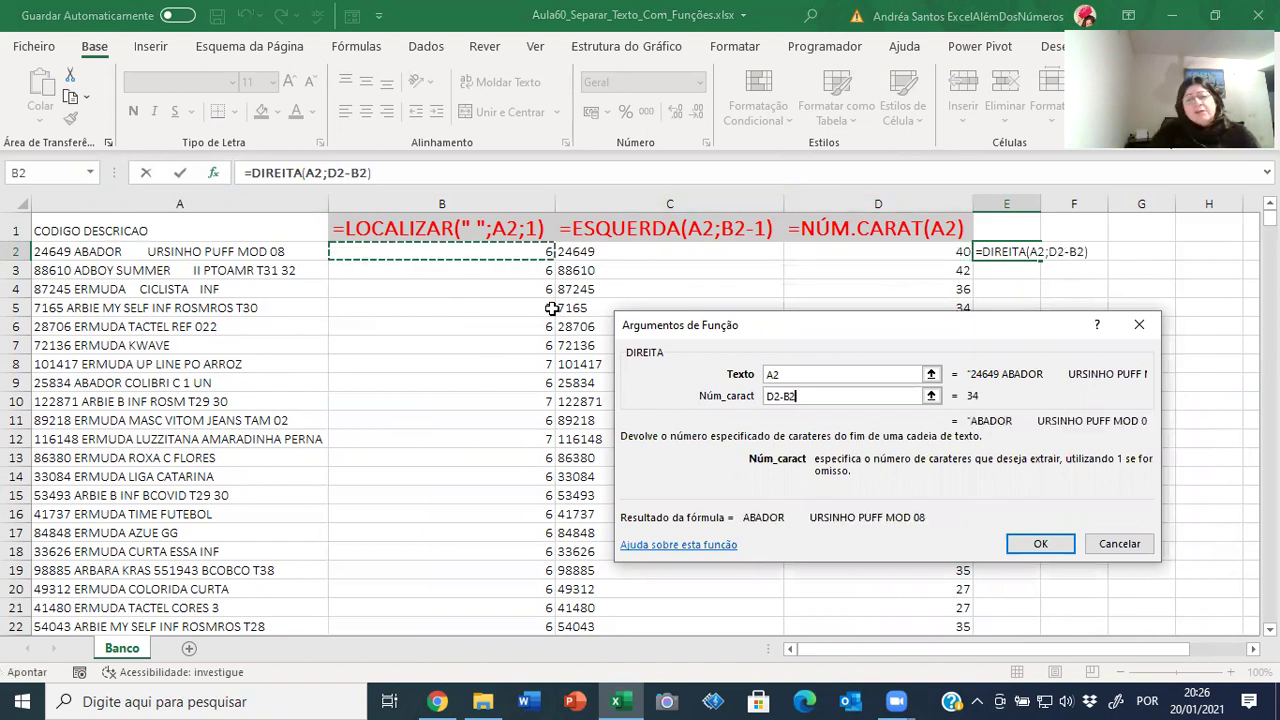
{"action": "key", "text": "Return"}
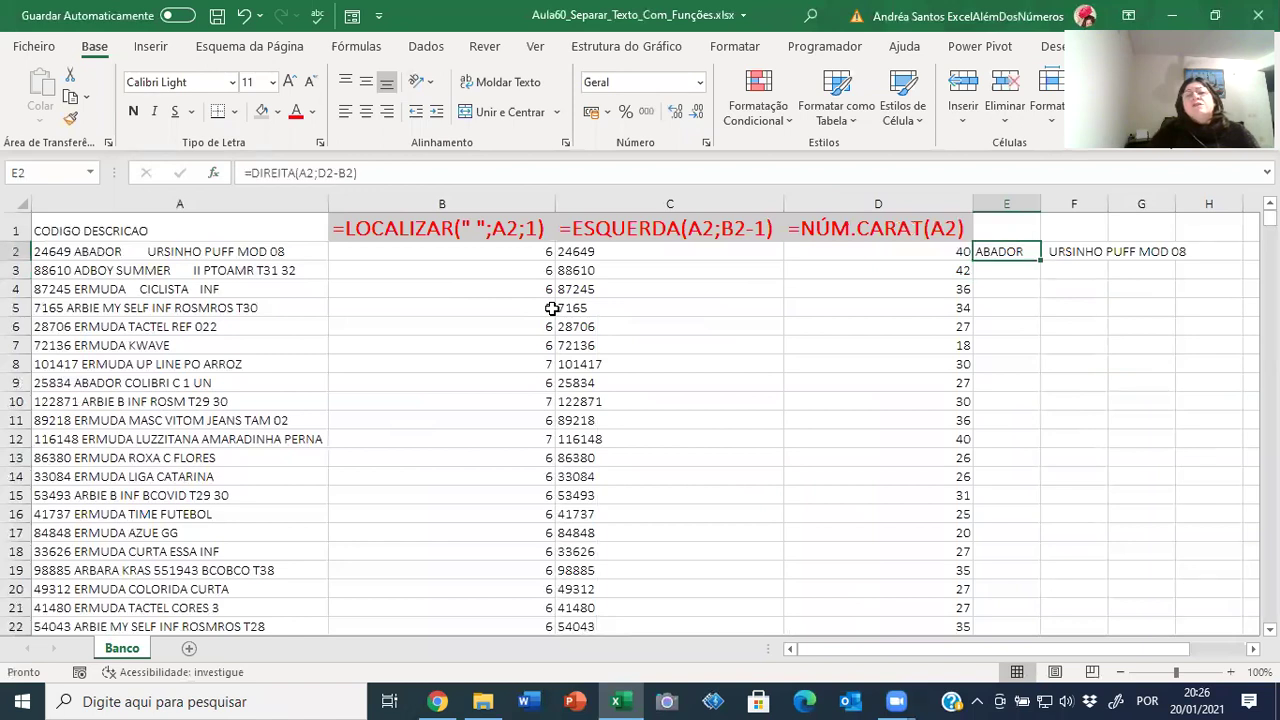
Copy E2's DIREITA formula down column E to the last data row.
{"action": "key", "text": "ctrl+c"}
{"action": "key", "text": "Left"}
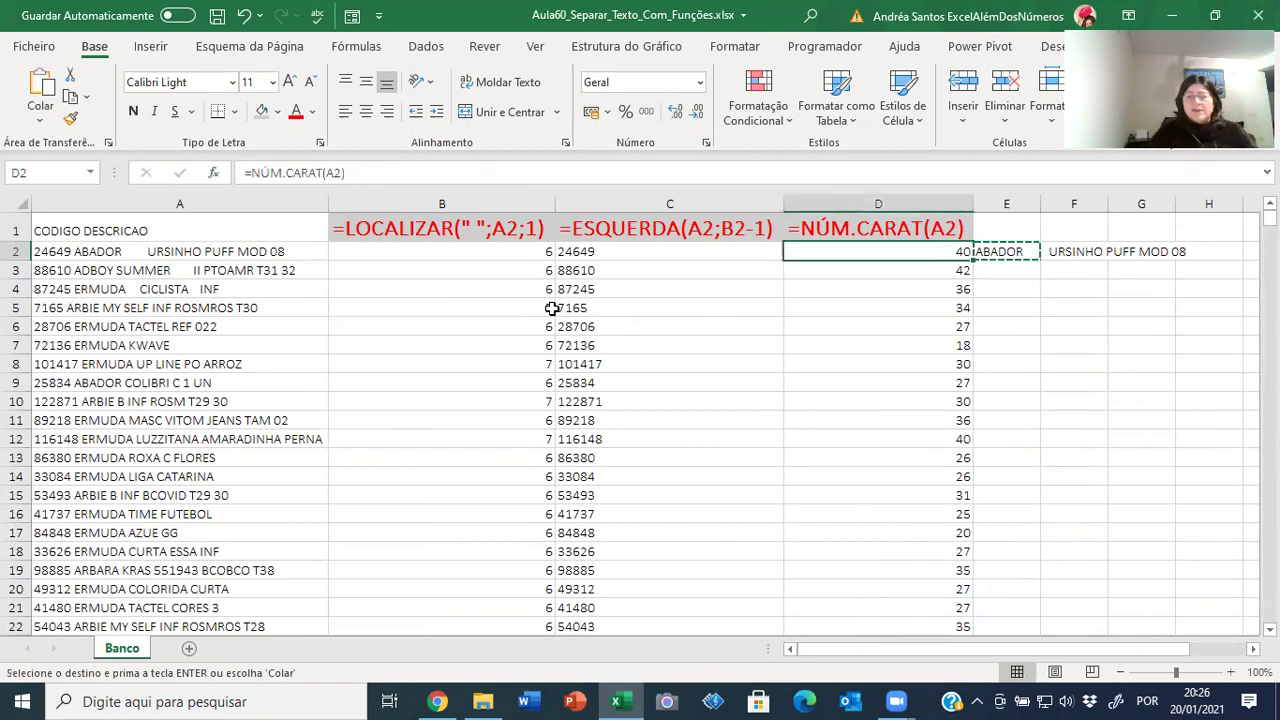
{"action": "key", "text": "ctrl+Down"}
{"action": "key", "text": "Right"}
{"action": "key", "text": "ctrl+shift+Up"}
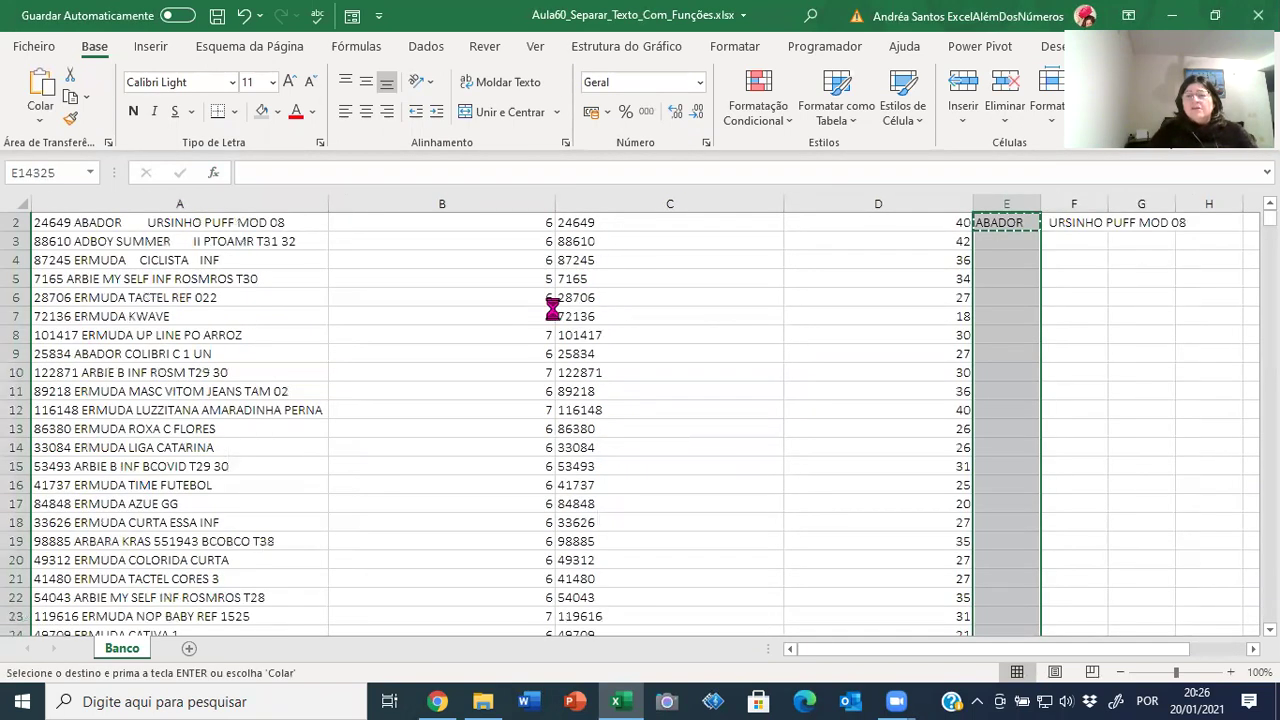
{"action": "key", "text": "Return"}
Copy the formatted formula-text header from D1 to E1 and fit column E's width to it.
{"action": "key", "text": "ctrl+Up"}
{"action": "key", "text": "Up"}
{"action": "key", "text": "Left"}
{"action": "key", "text": "ctrl+c"}
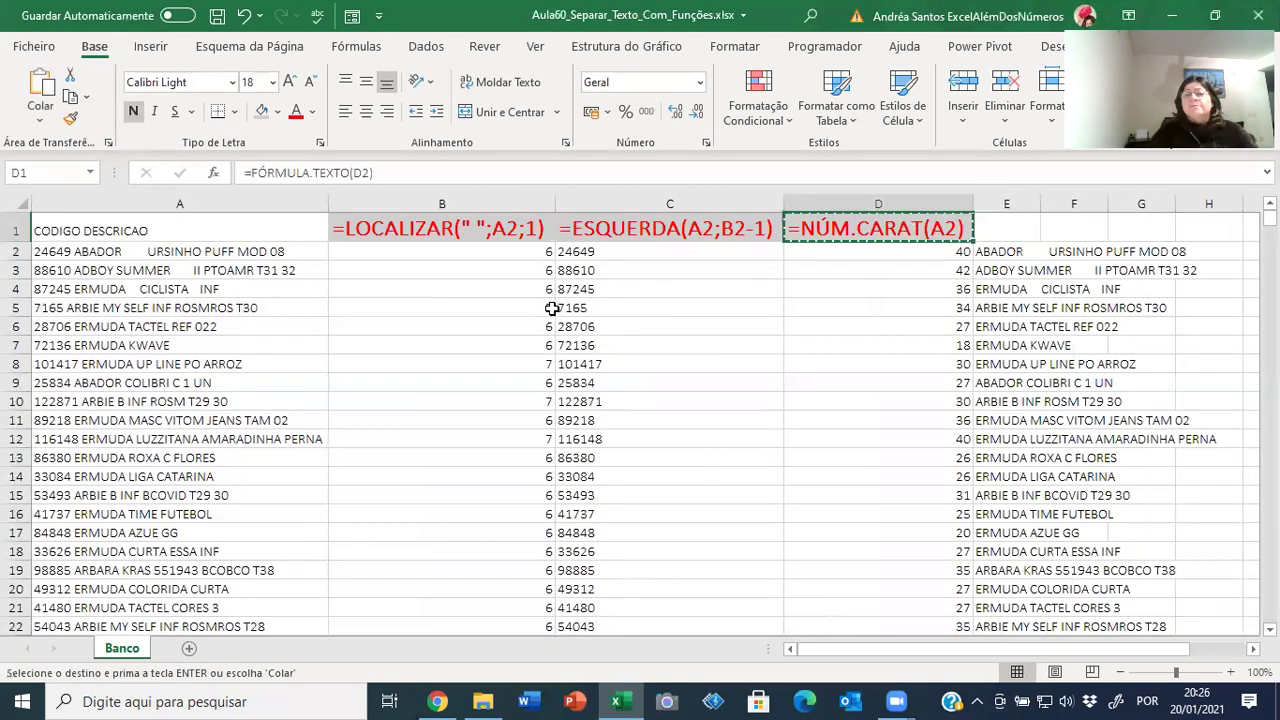
{"action": "key", "text": "Right"}
{"action": "key", "text": "Return"}
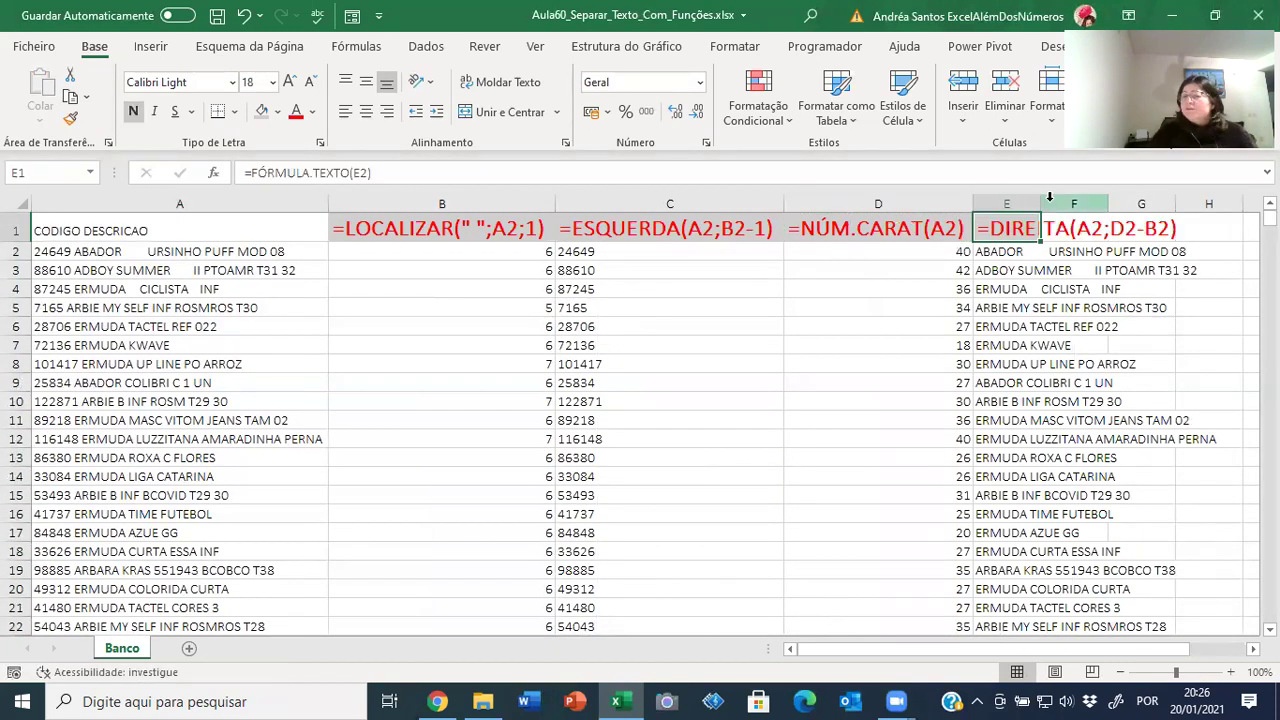
{"action": "double_click", "coordinate": [1036, 204]}
Examine the extracted descriptions in column E, rows 2 to 9, for surplus spaces between words.
{"action": "left_click", "coordinate": [1050, 270]}
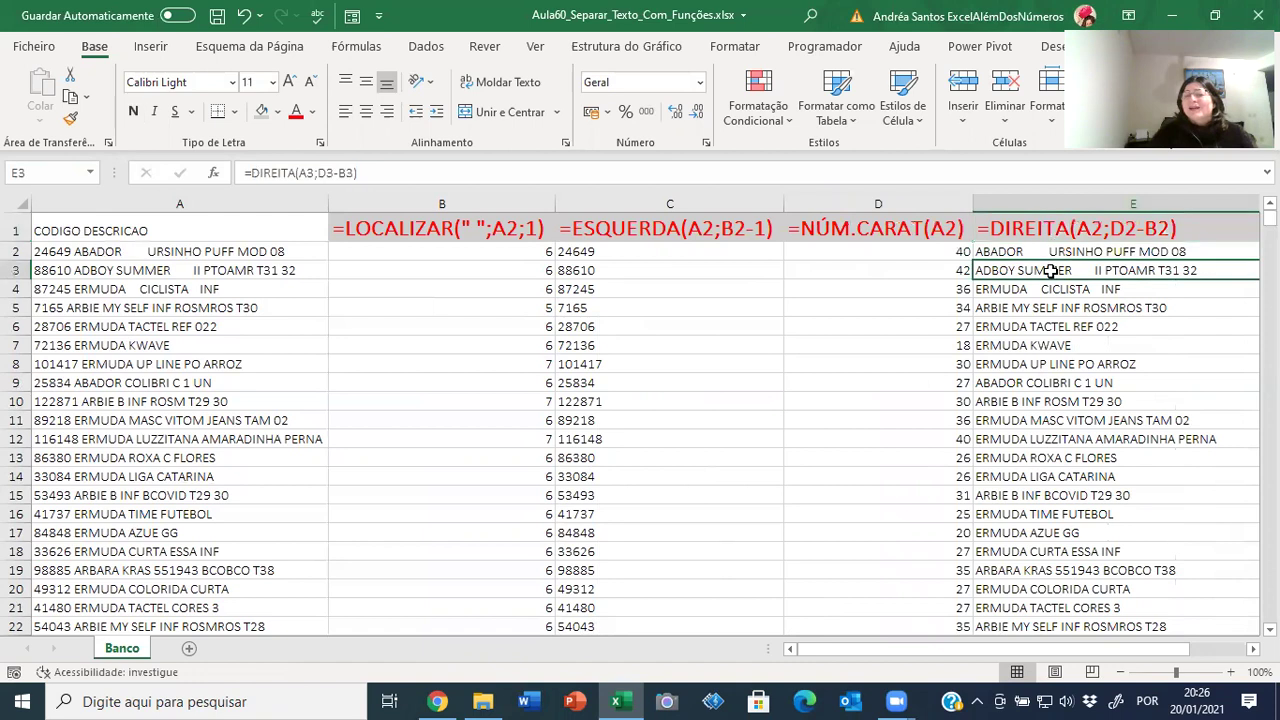
{"action": "left_click", "coordinate": [1048, 251]}
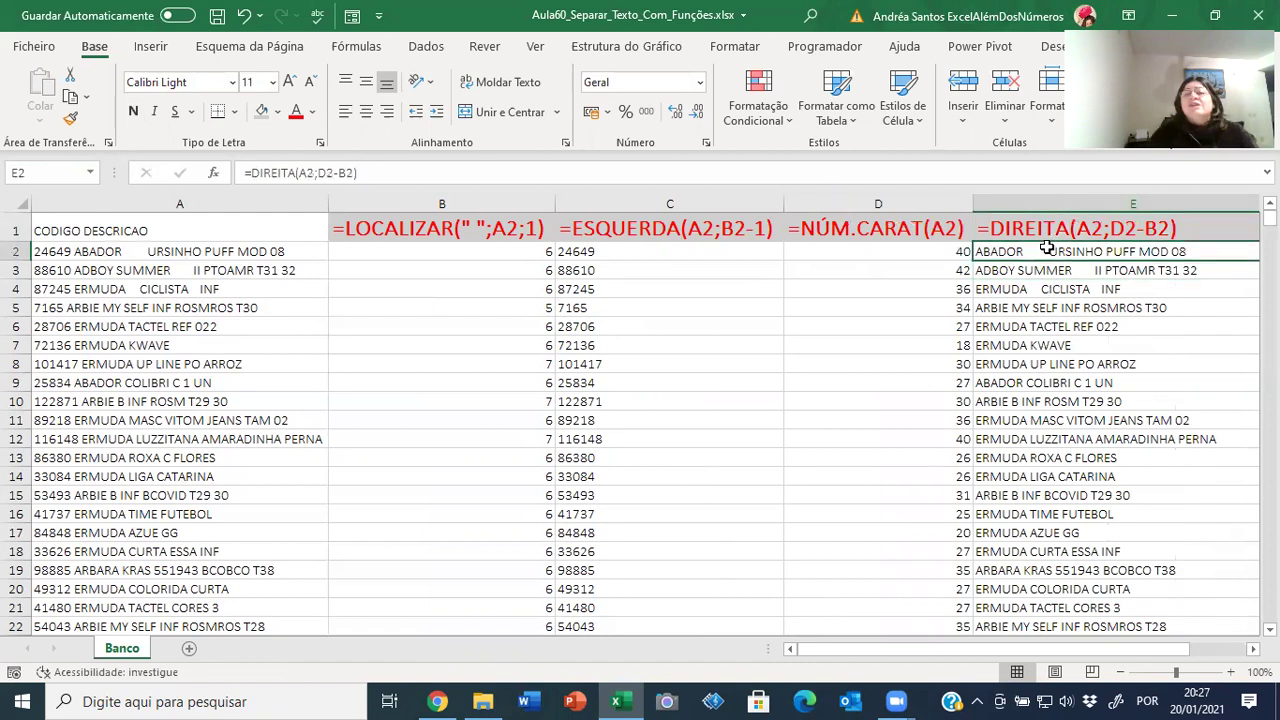
{"action": "left_click", "coordinate": [1044, 307]}
{"action": "left_click", "coordinate": [1043, 274]}
{"action": "left_click", "coordinate": [1040, 252]}
{"action": "key", "text": "Down"}
{"action": "key", "text": "Down"}
{"action": "key", "text": "Down"}
{"action": "key", "text": "Down"}
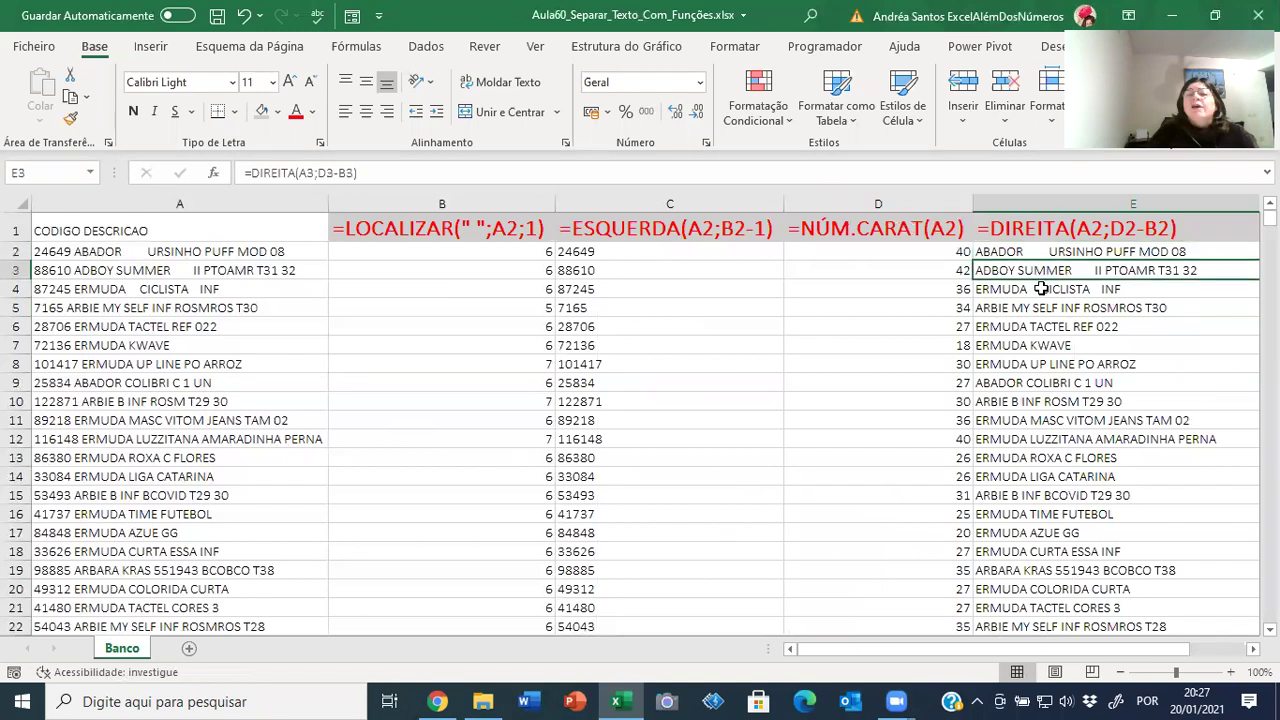
{"action": "left_click", "coordinate": [1030, 252]}
{"action": "left_click", "coordinate": [1043, 287]}
{"action": "left_click", "coordinate": [1036, 328]}
{"action": "left_click", "coordinate": [1021, 380]}
{"action": "left_click", "coordinate": [992, 257]}
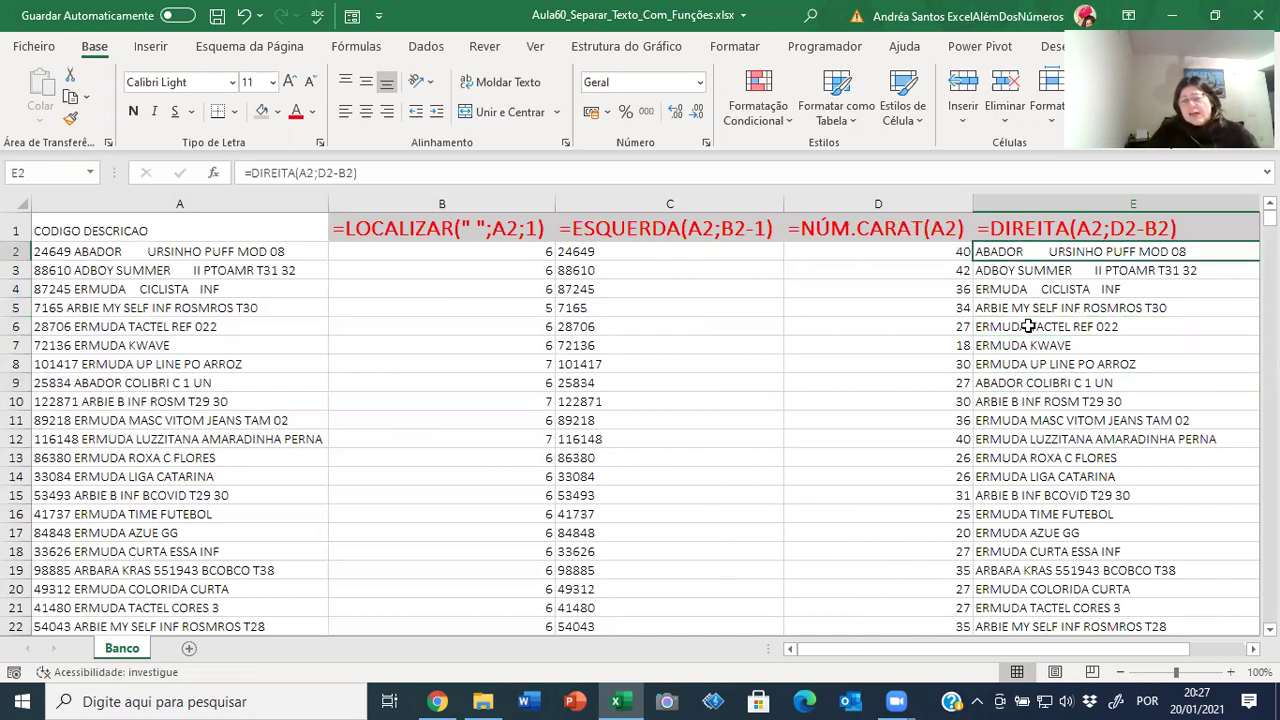
Wrap E2's formula in COMPACTAR as =COMPACTAR(DIREITA(A2;D2-B2)) and refit column E's width to the header.
{"action": "left_click", "coordinate": [251, 173]}
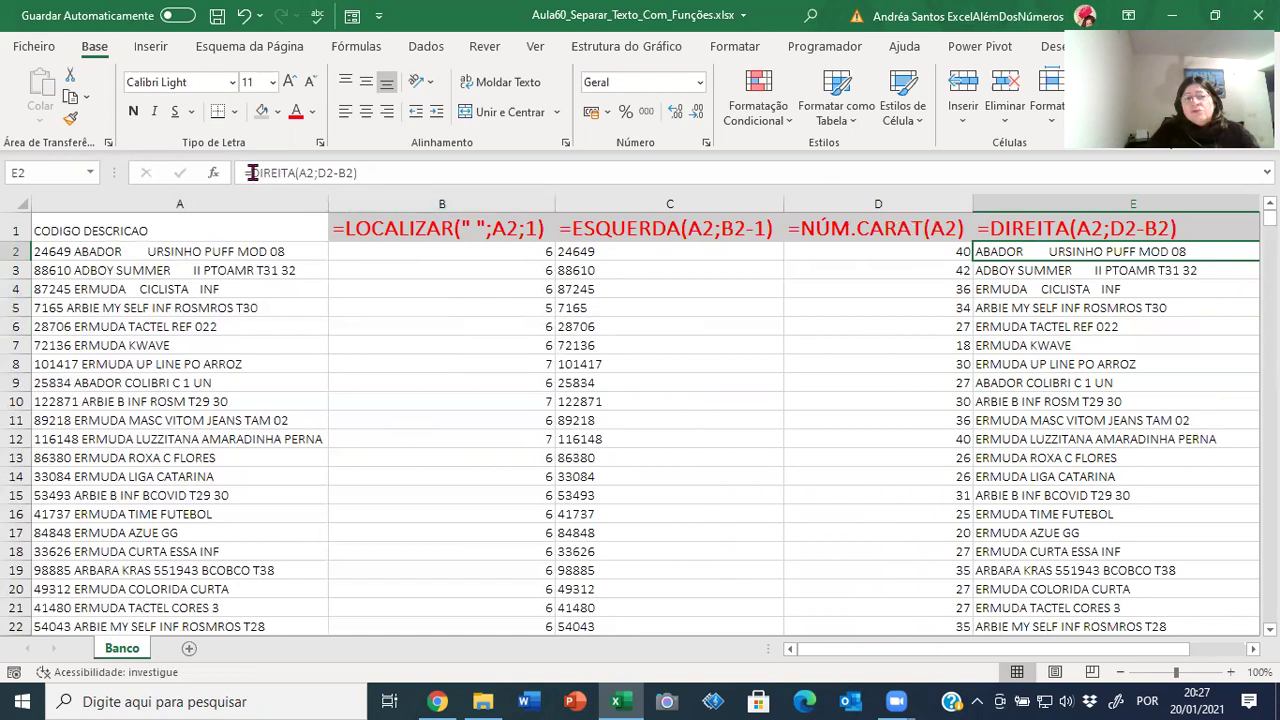
{"action": "type", "text": "compar"}
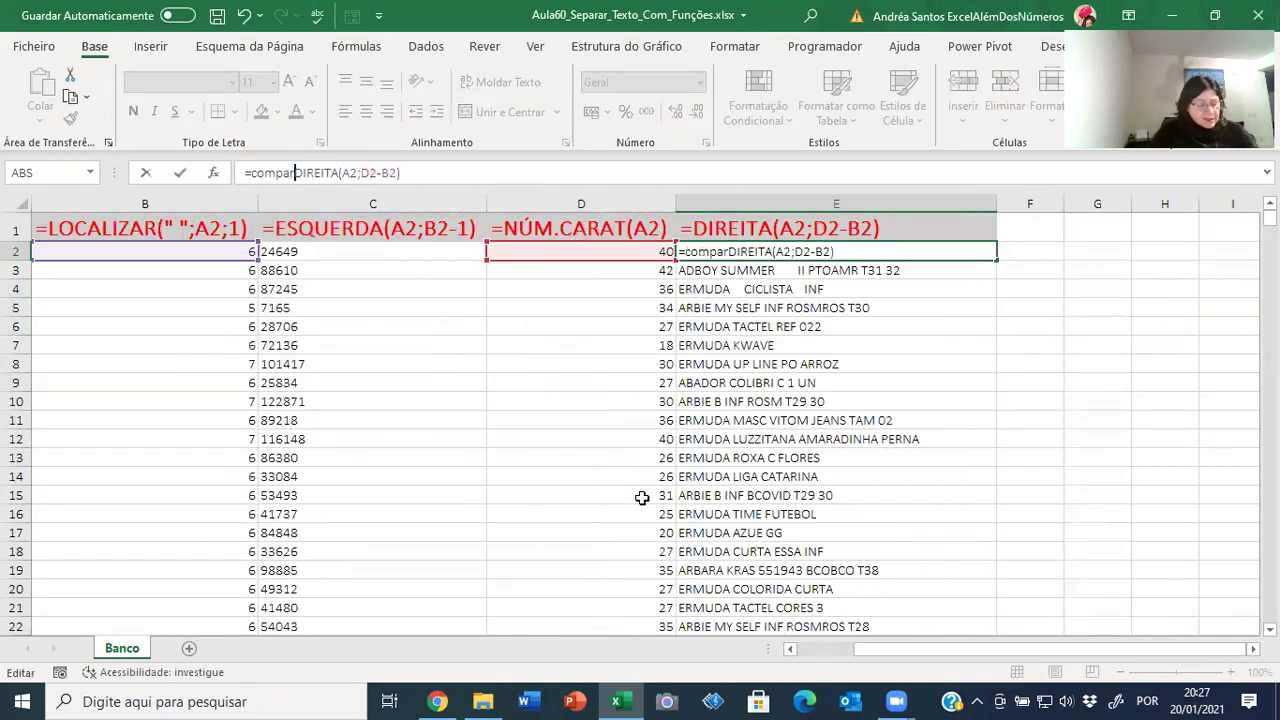
{"action": "key", "text": "BackSpace"}
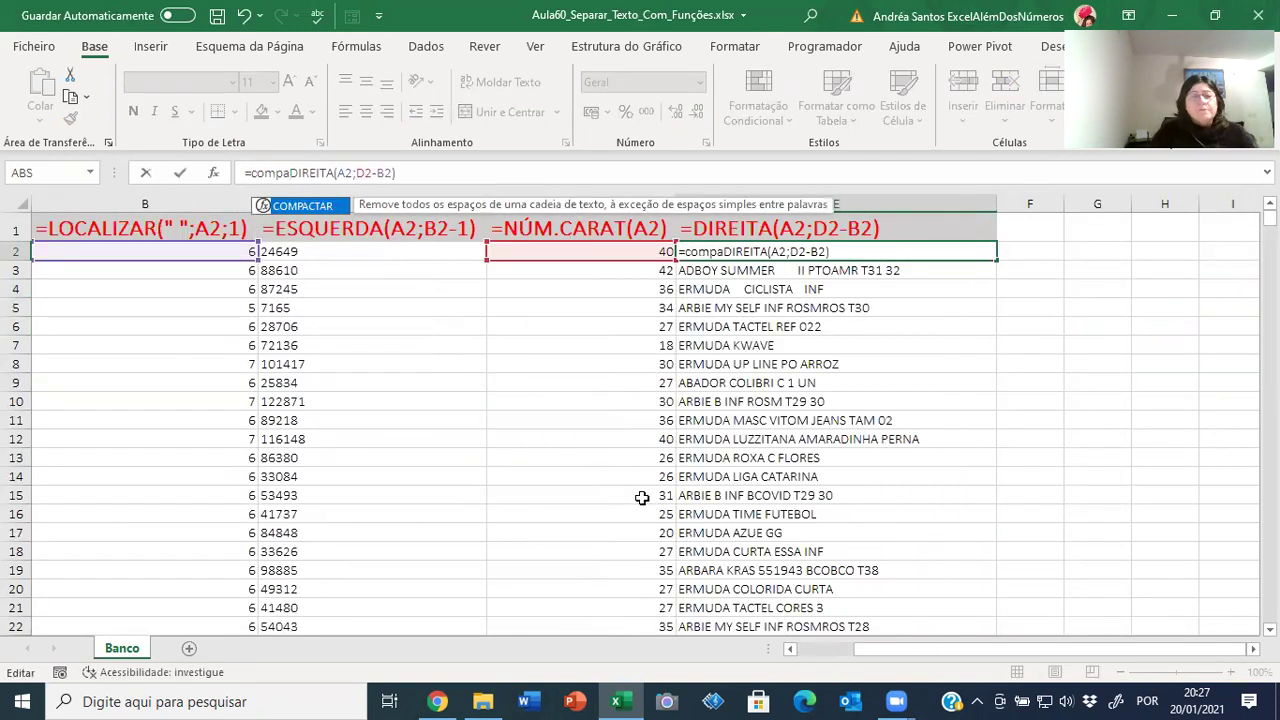
{"action": "key", "text": "Tab"}
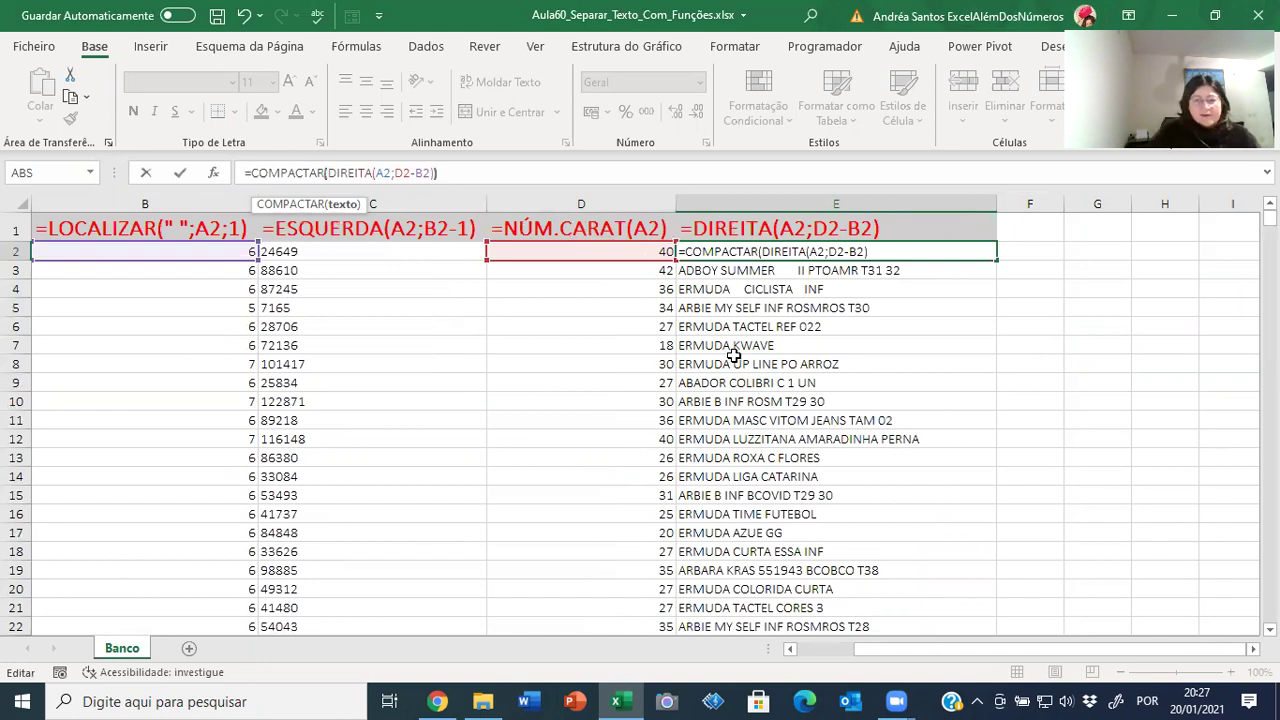
{"action": "type", "text": ")"}
{"action": "key", "text": "Return"}
{"action": "key", "text": "Up"}
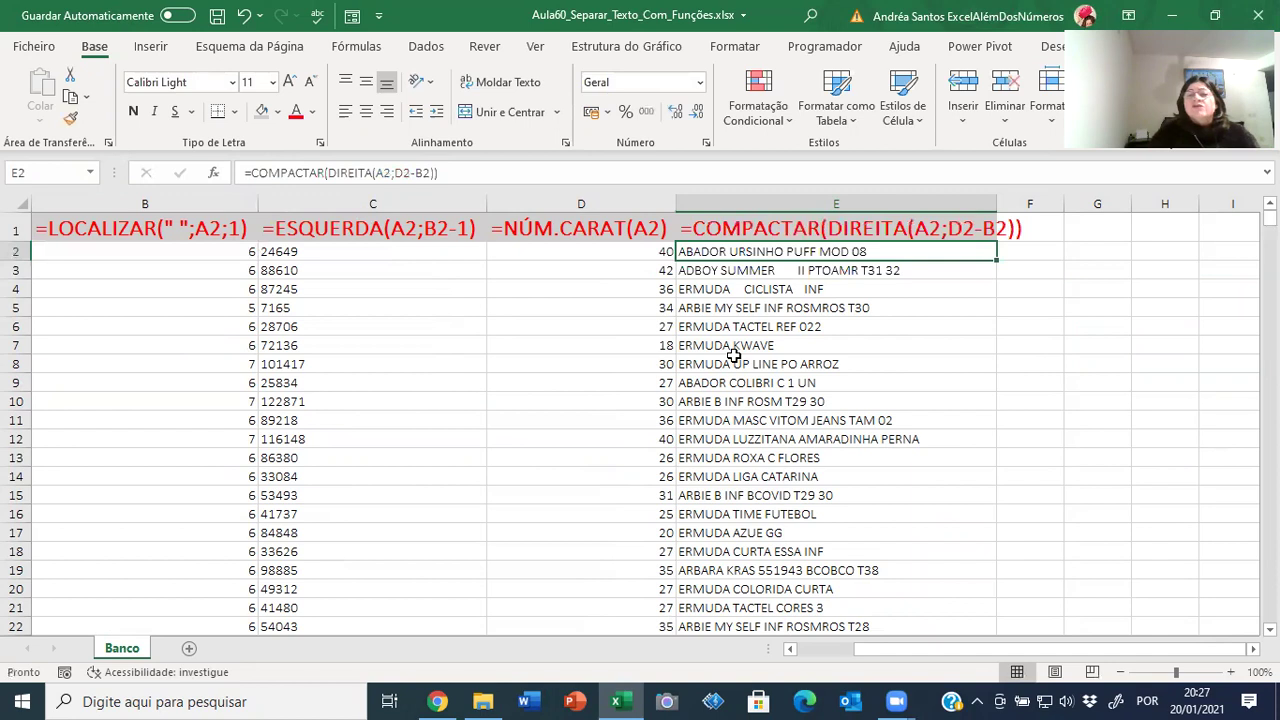
{"action": "double_click", "coordinate": [995, 205]}
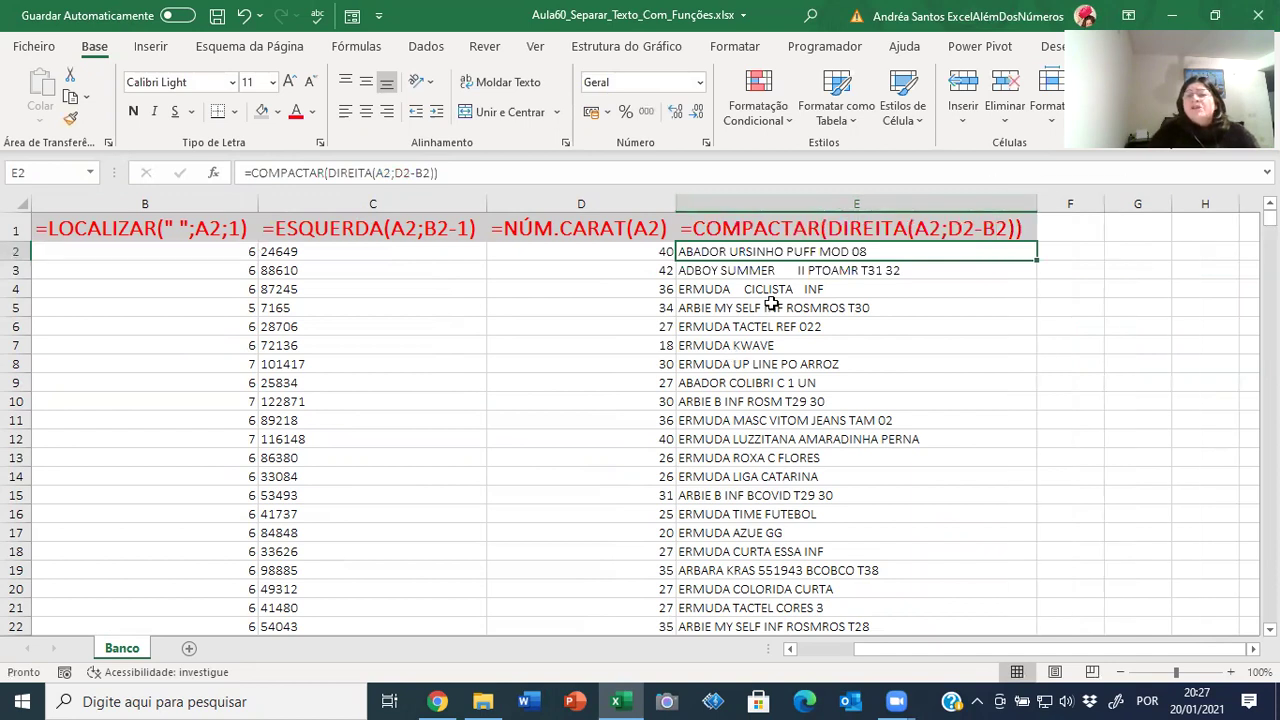
Copy E2's COMPACTAR formula to E3 and E4, and fill it down the rest of column E.
{"action": "key", "text": "ctrl+c"}
{"action": "left_click", "coordinate": [1011, 274]}
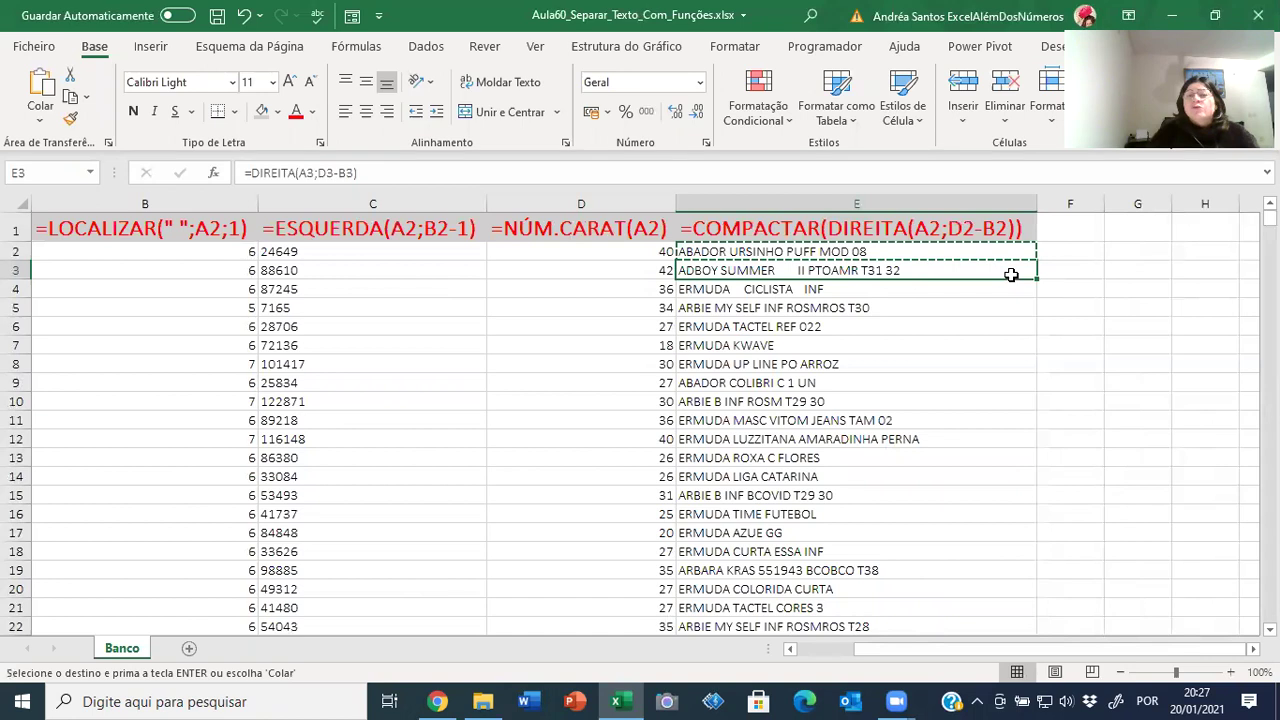
{"action": "key", "text": "Return"}
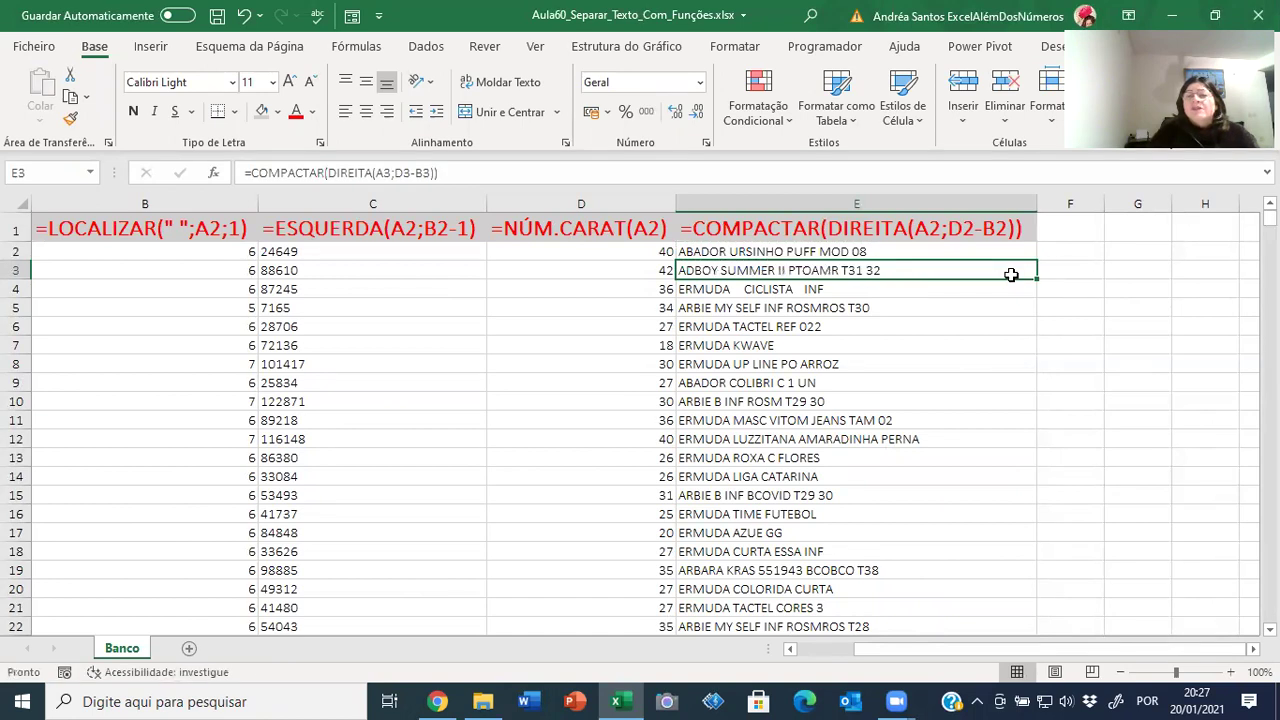
{"action": "key", "text": "ctrl+c"}
{"action": "key", "text": "Down"}
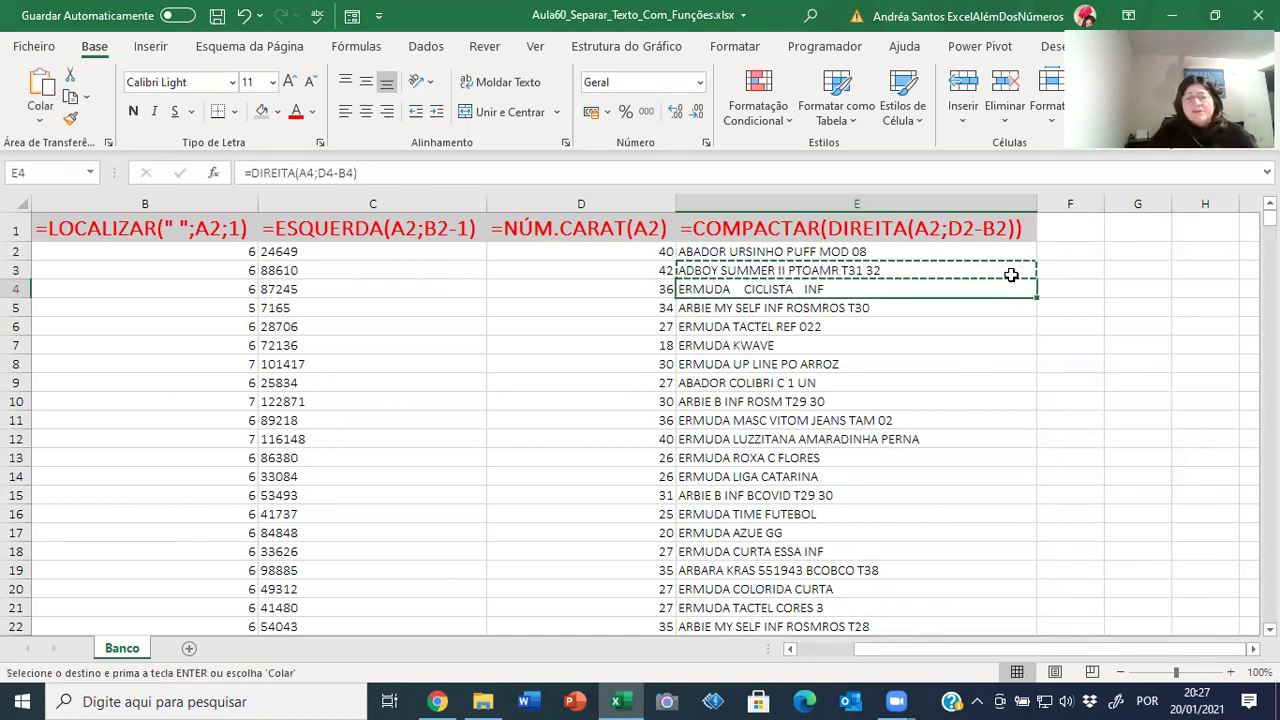
{"action": "key", "text": "Return"}
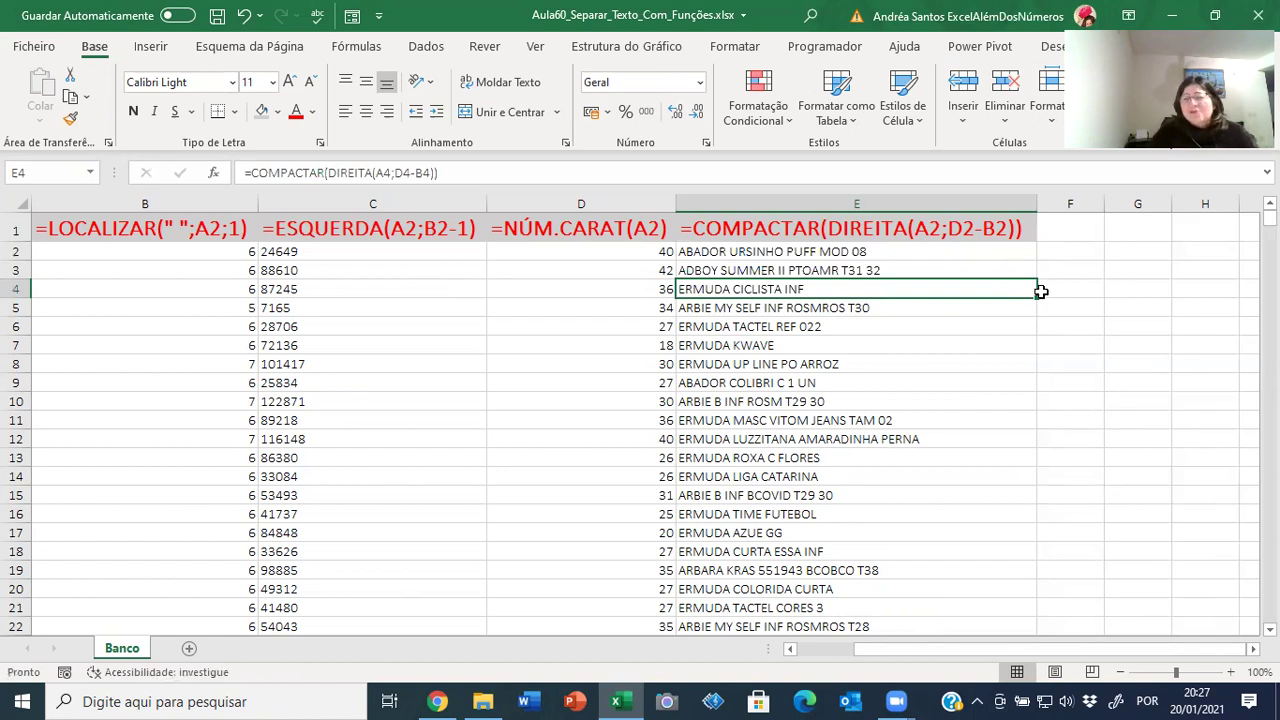
{"action": "double_click", "coordinate": [1038, 300]}
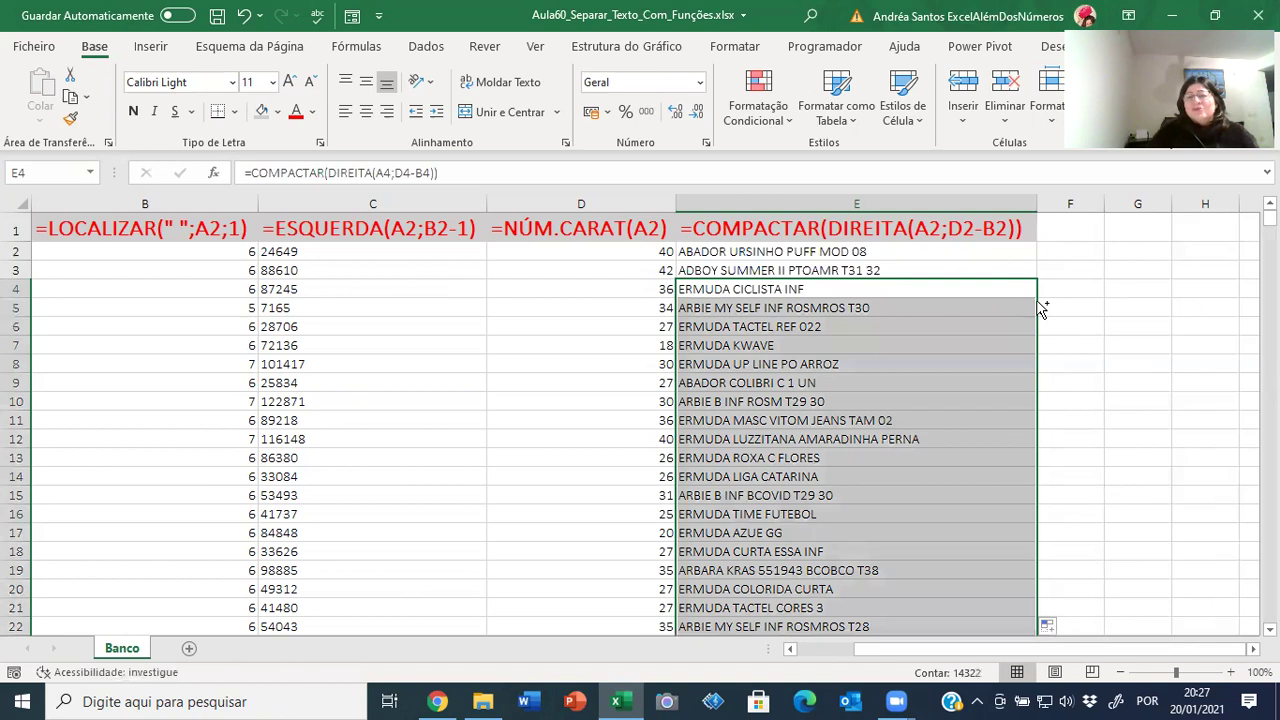
Review the row 5 formulas in columns B to E, checking which cells each one references.
{"action": "key", "text": "ctrl+Home"}
{"action": "scroll", "coordinate": [1029, 336], "scroll_direction": "down", "scroll_amount": 1}
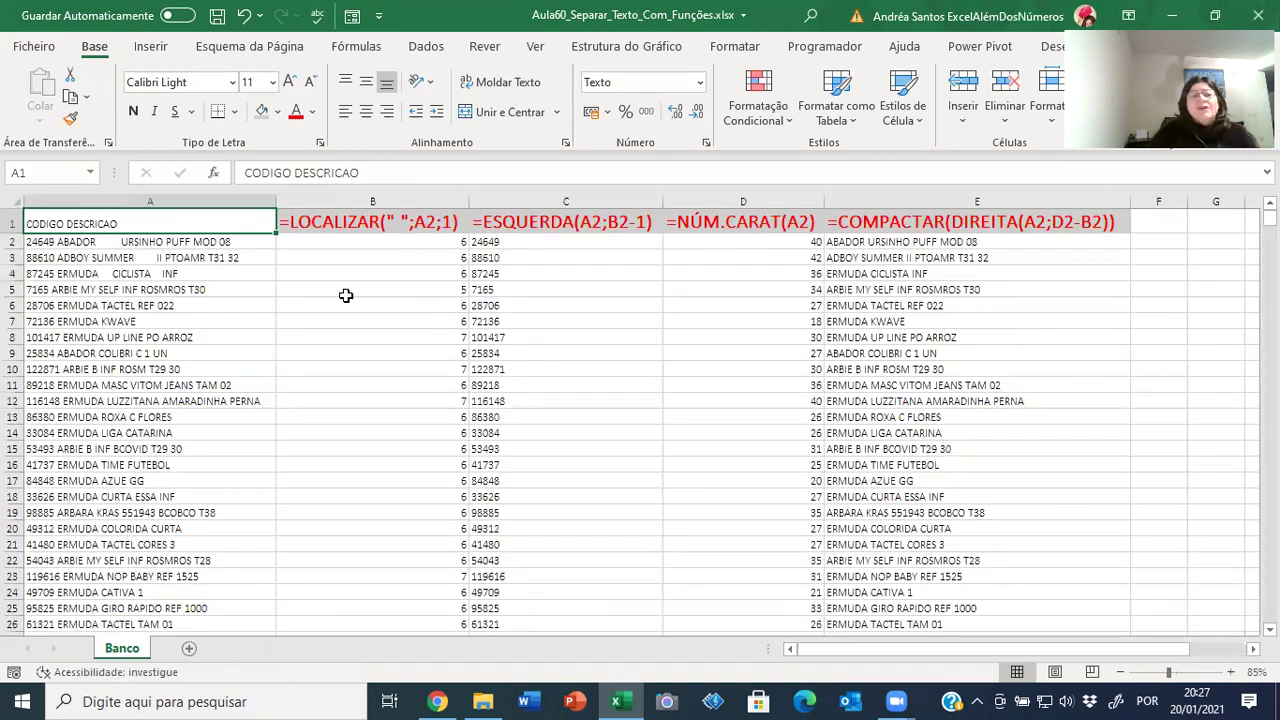
{"action": "left_click", "coordinate": [160, 277]}
{"action": "left_click", "coordinate": [318, 287]}
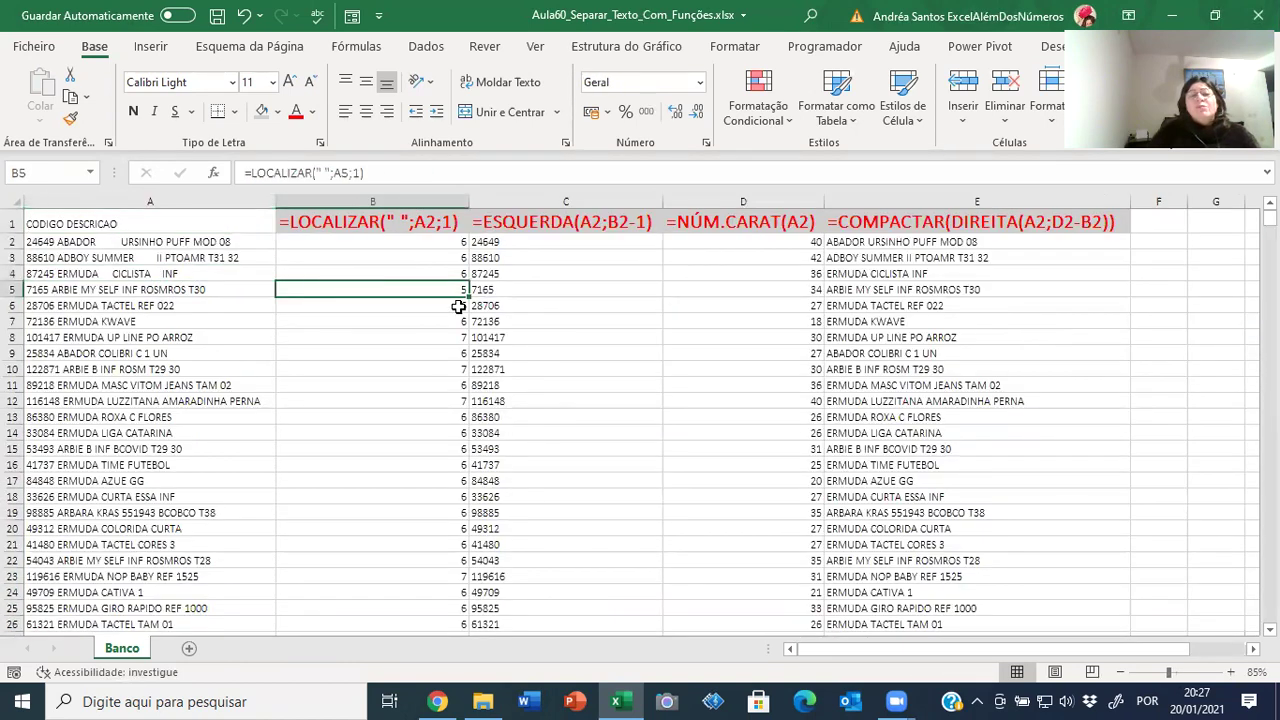
{"action": "key", "text": "F2"}
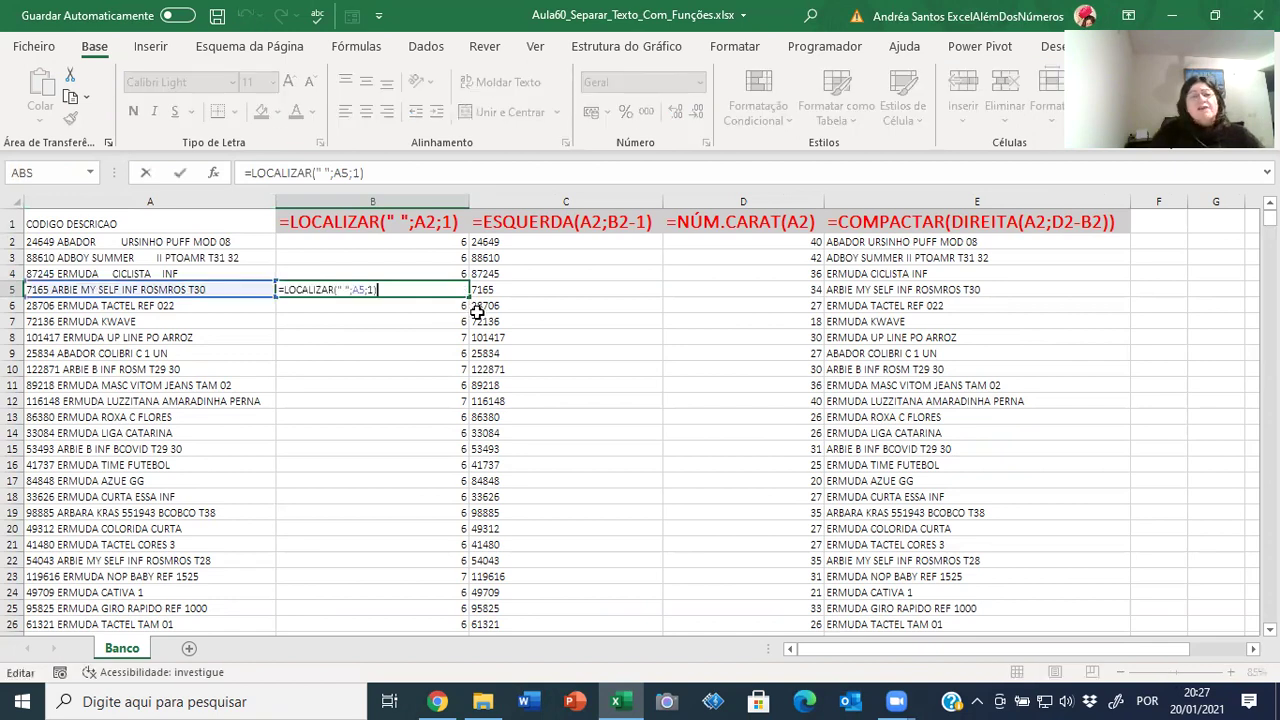
{"action": "key", "text": "Escape"}
{"action": "left_click", "coordinate": [566, 289]}
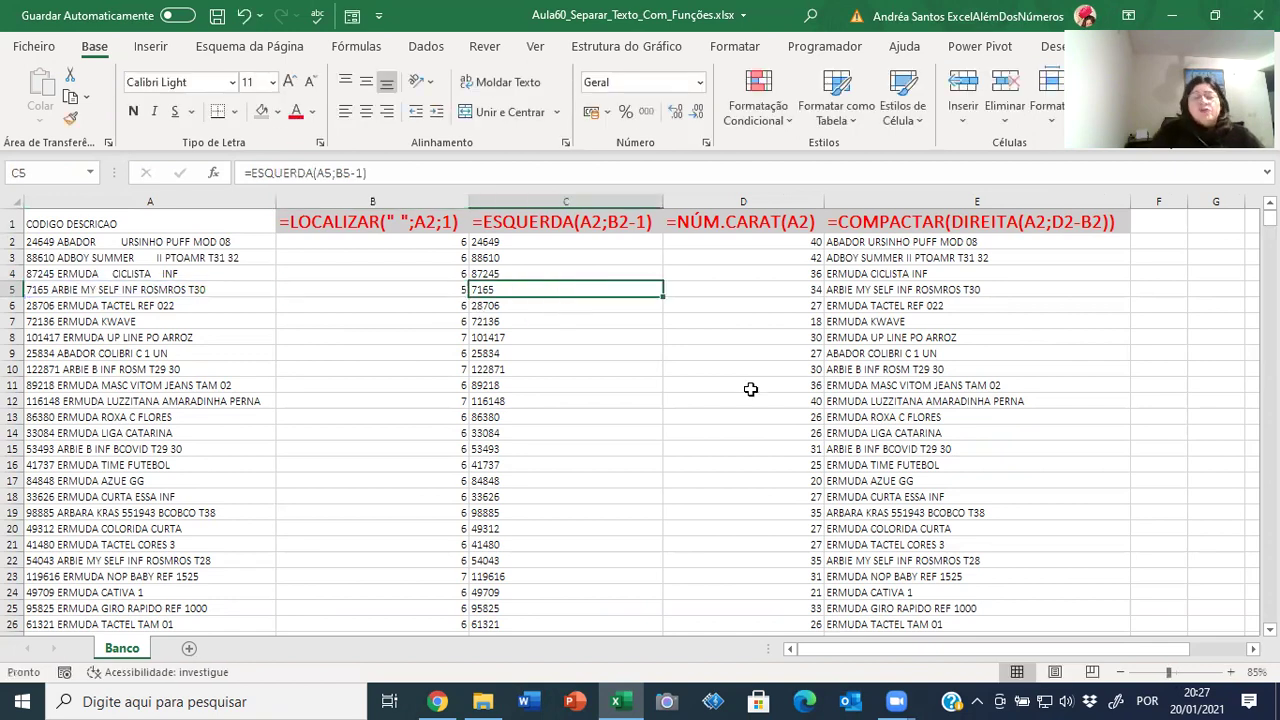
{"action": "key", "text": "F2"}
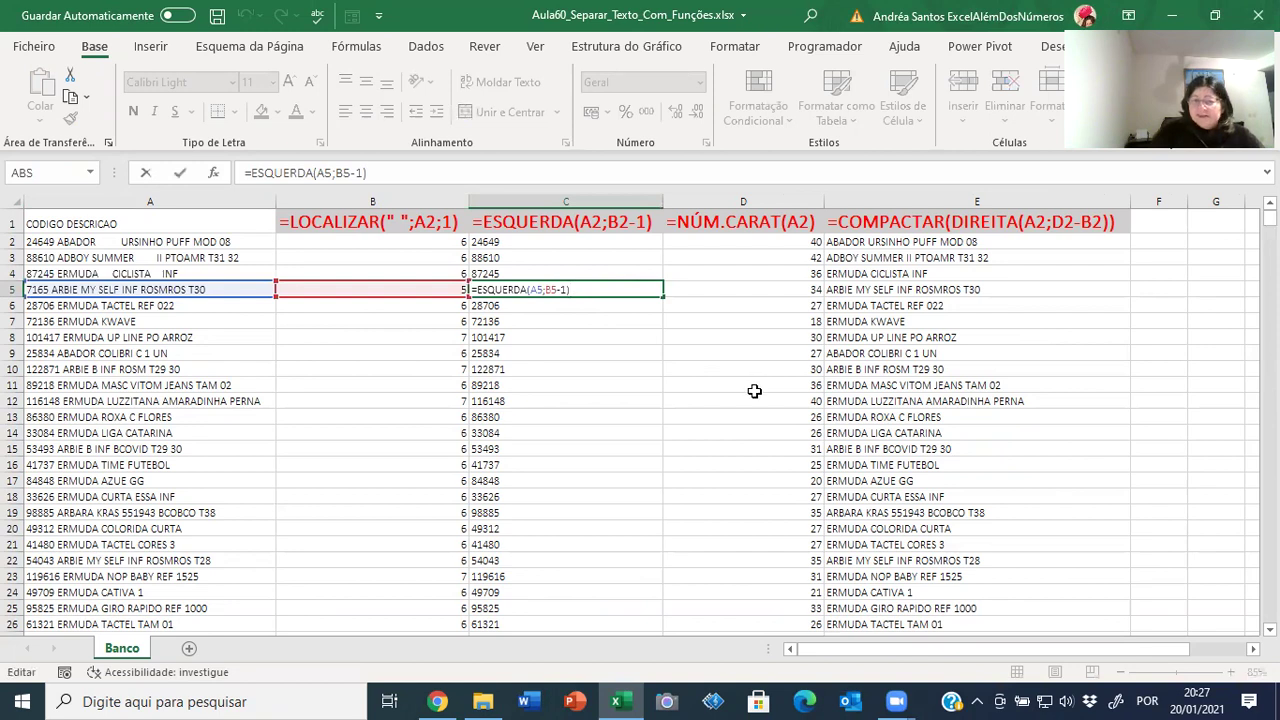
{"action": "key", "text": "Escape"}
{"action": "left_click", "coordinate": [738, 291]}
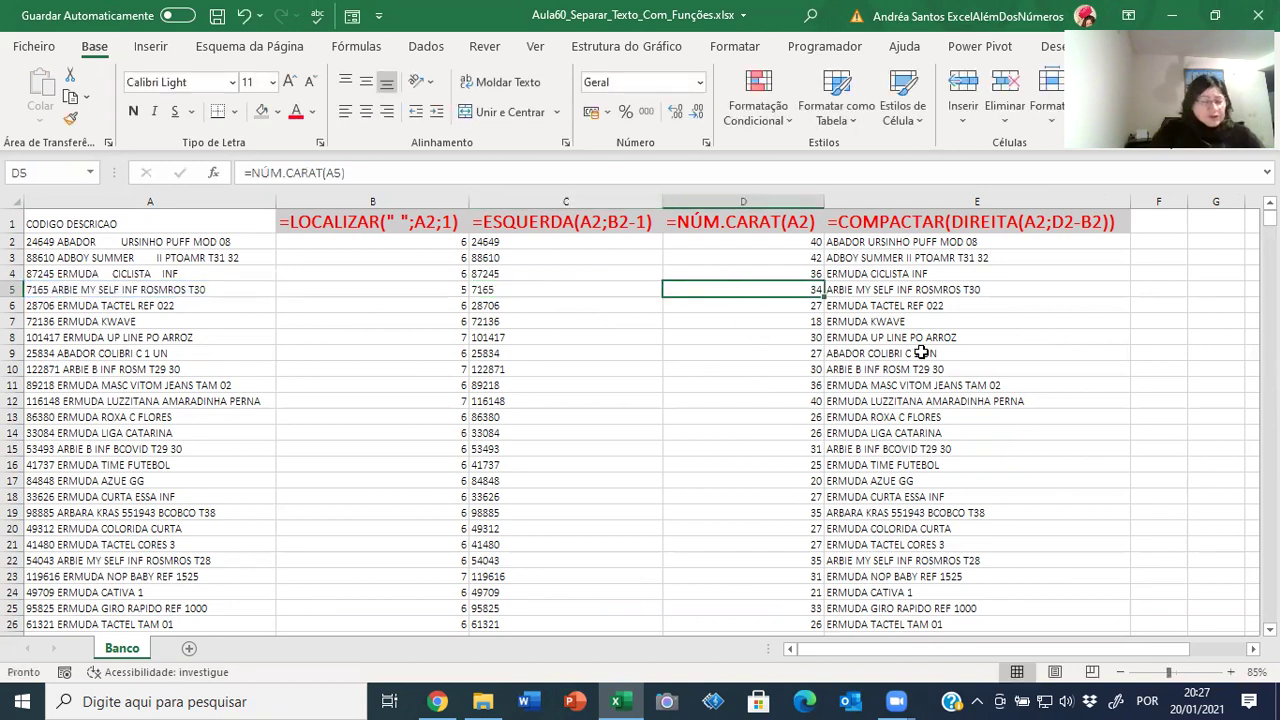
{"action": "key", "text": "F2"}
{"action": "key", "text": "Escape"}
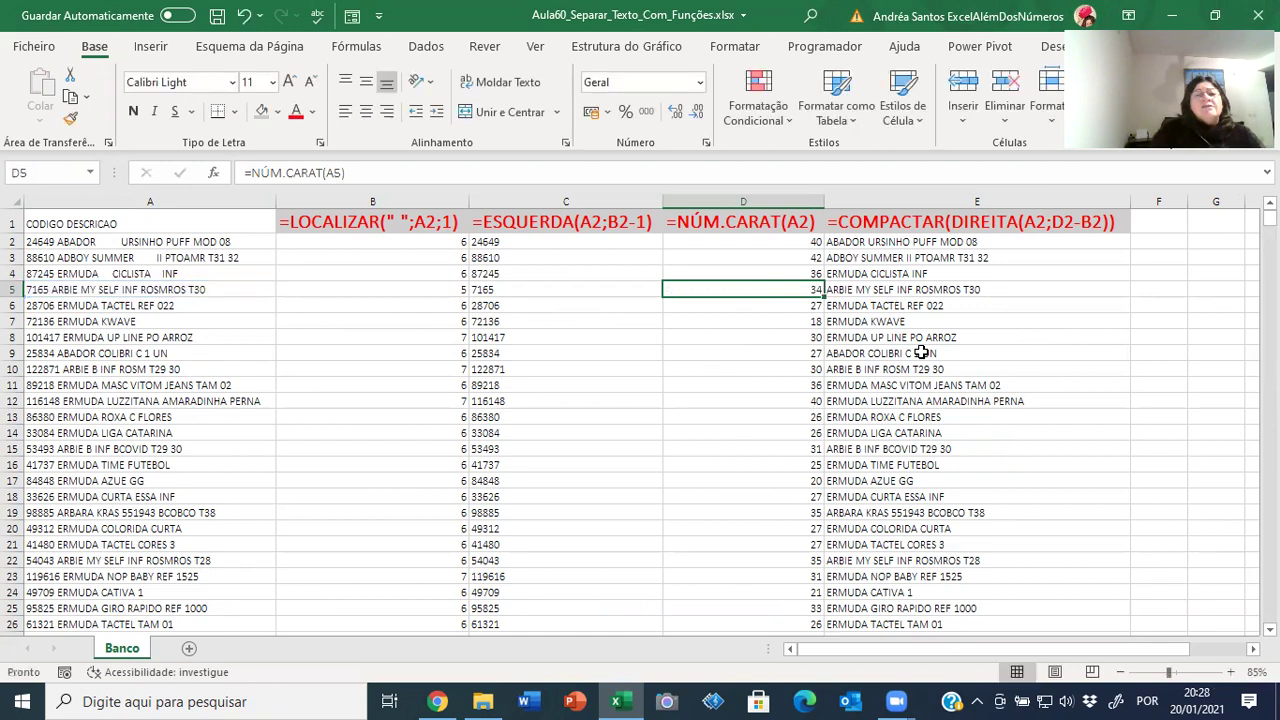
{"action": "left_click", "coordinate": [872, 292]}
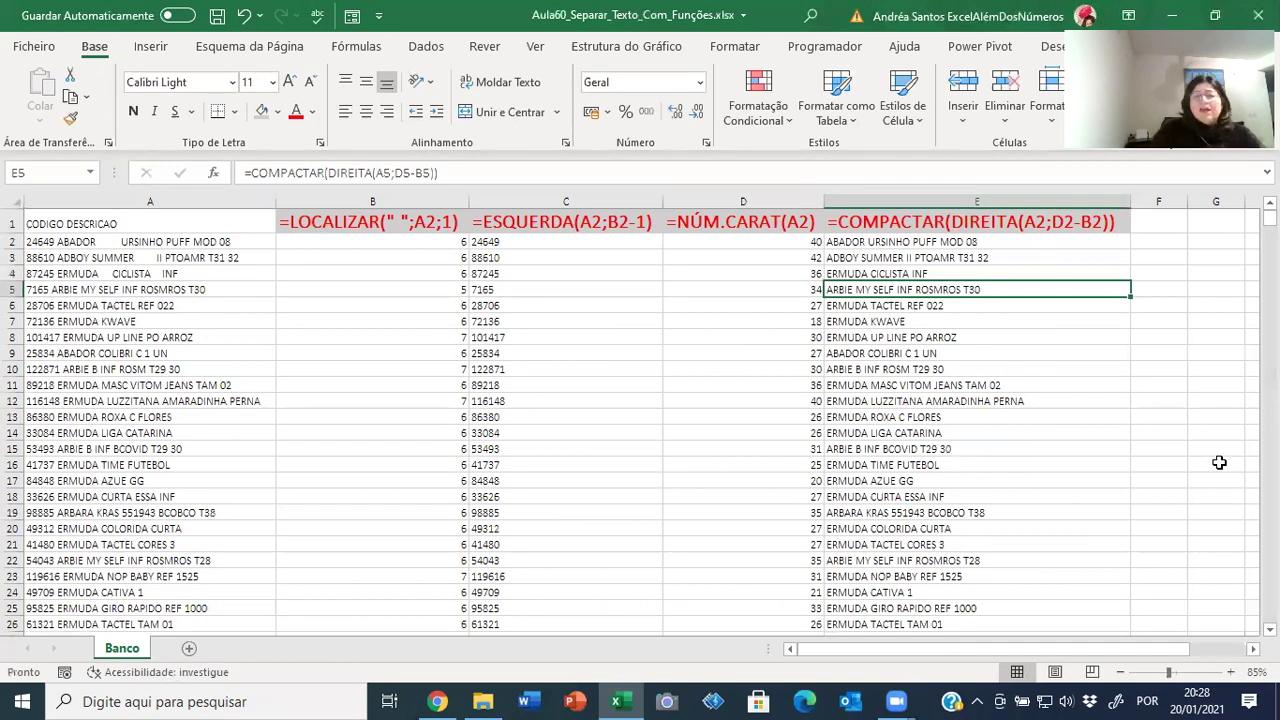
Shade the extracted descriptions in column E, from E2 down to the last row, with the lightest blue theme fill.
{"action": "key", "text": "F2"}
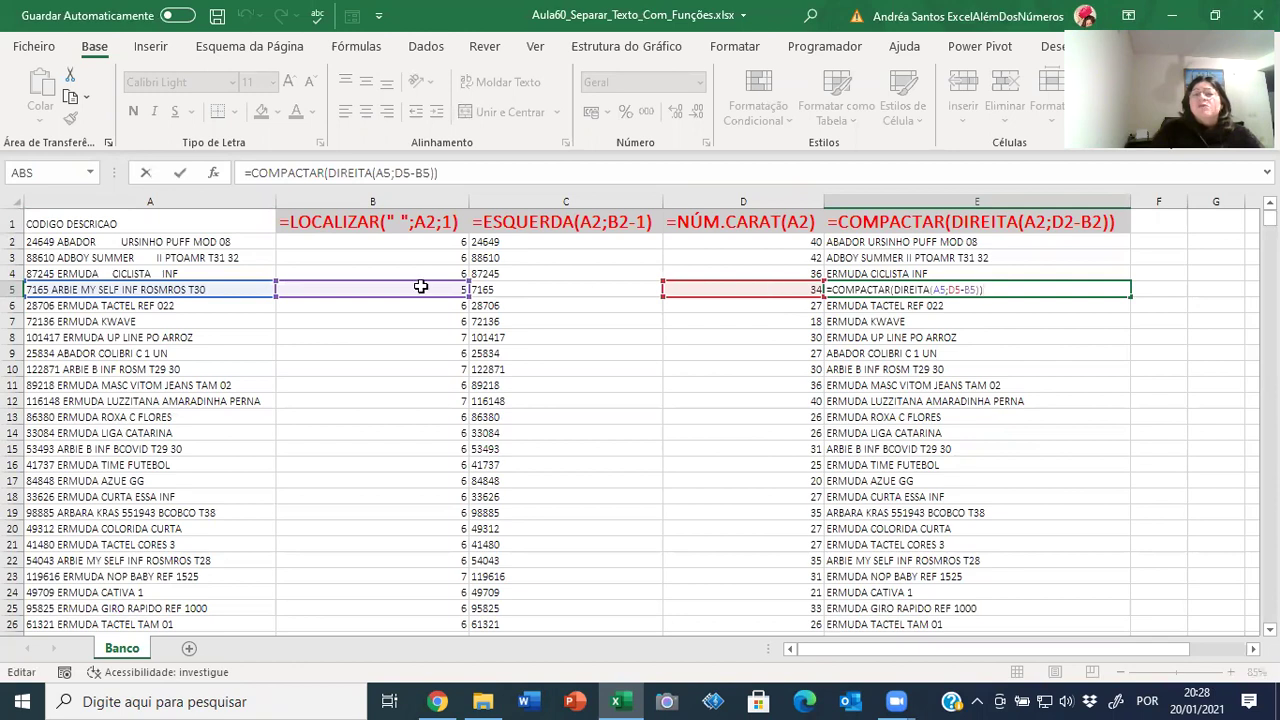
{"action": "key", "text": "Escape"}
{"action": "key", "text": "Up"}
{"action": "key", "text": "Up"}
{"action": "key", "text": "Up"}
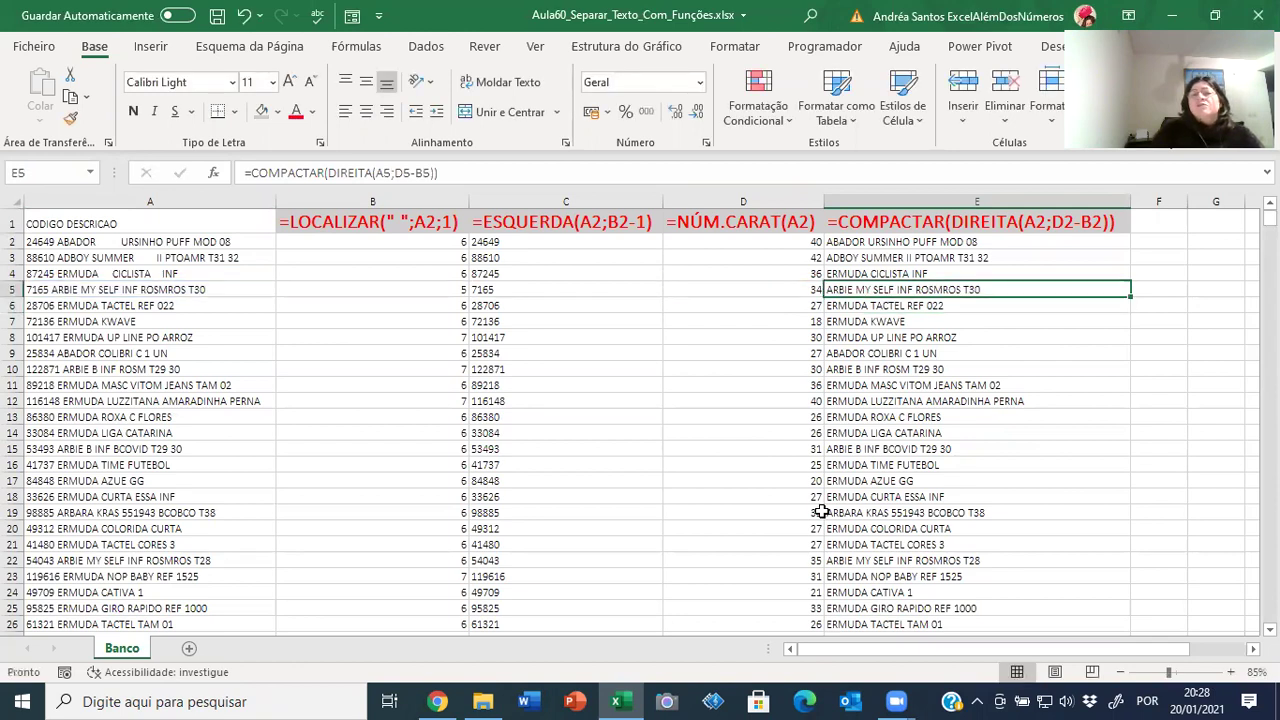
{"action": "key", "text": "ctrl+shift+Down"}
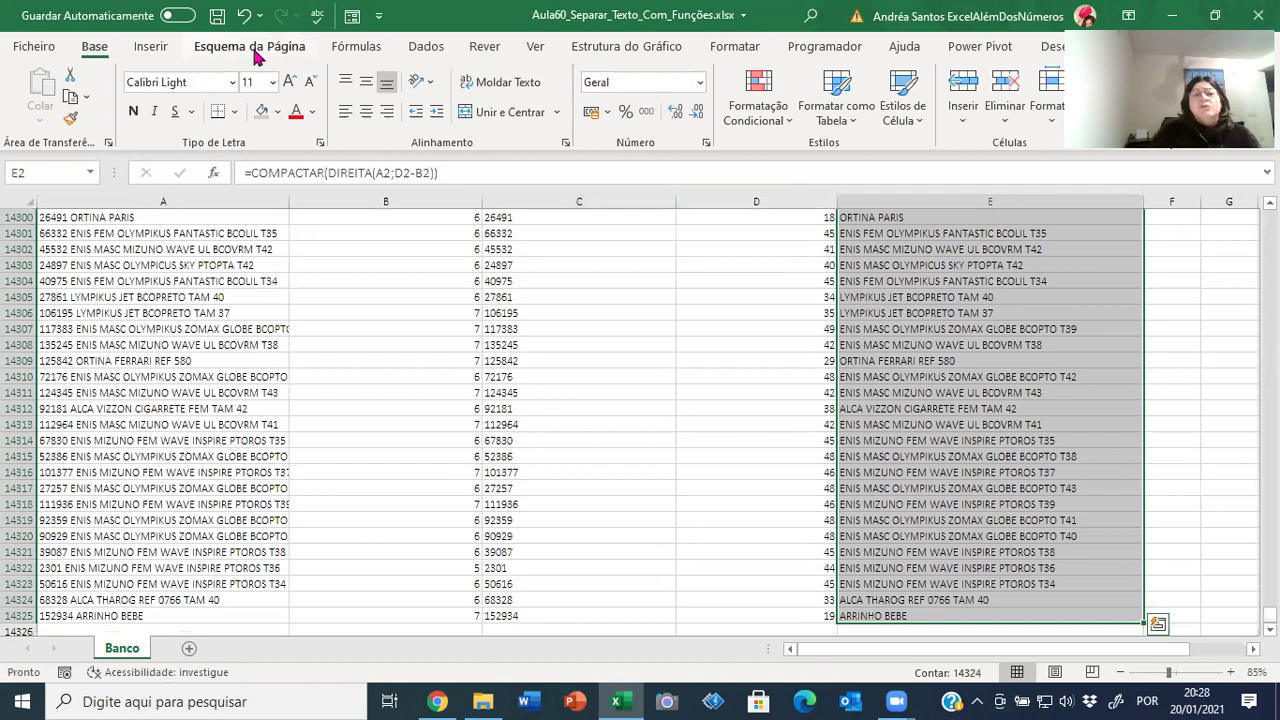
{"action": "left_click", "coordinate": [279, 112]}
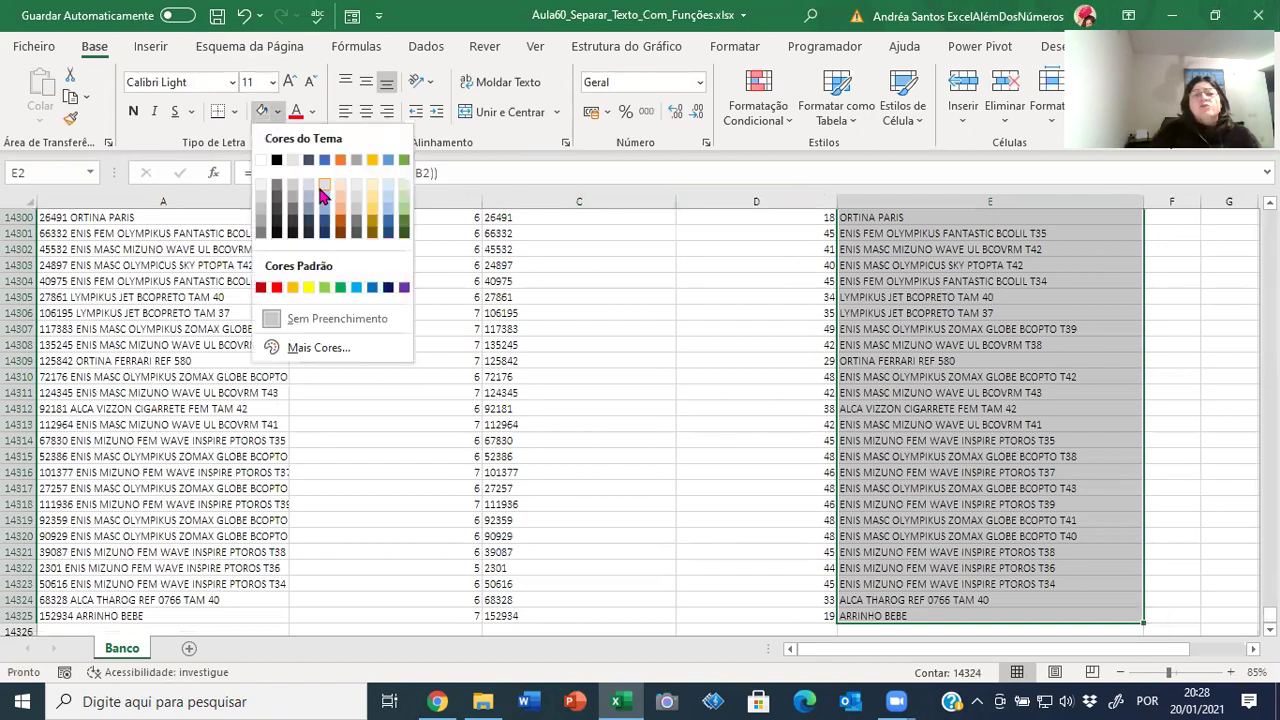
{"action": "left_click", "coordinate": [322, 195]}
Apply the same light blue fill to the extracted codes in column C, from C2 down, and return to A1.
{"action": "key", "text": "Left"}
{"action": "key", "text": "Left"}
{"action": "key", "text": "Left"}
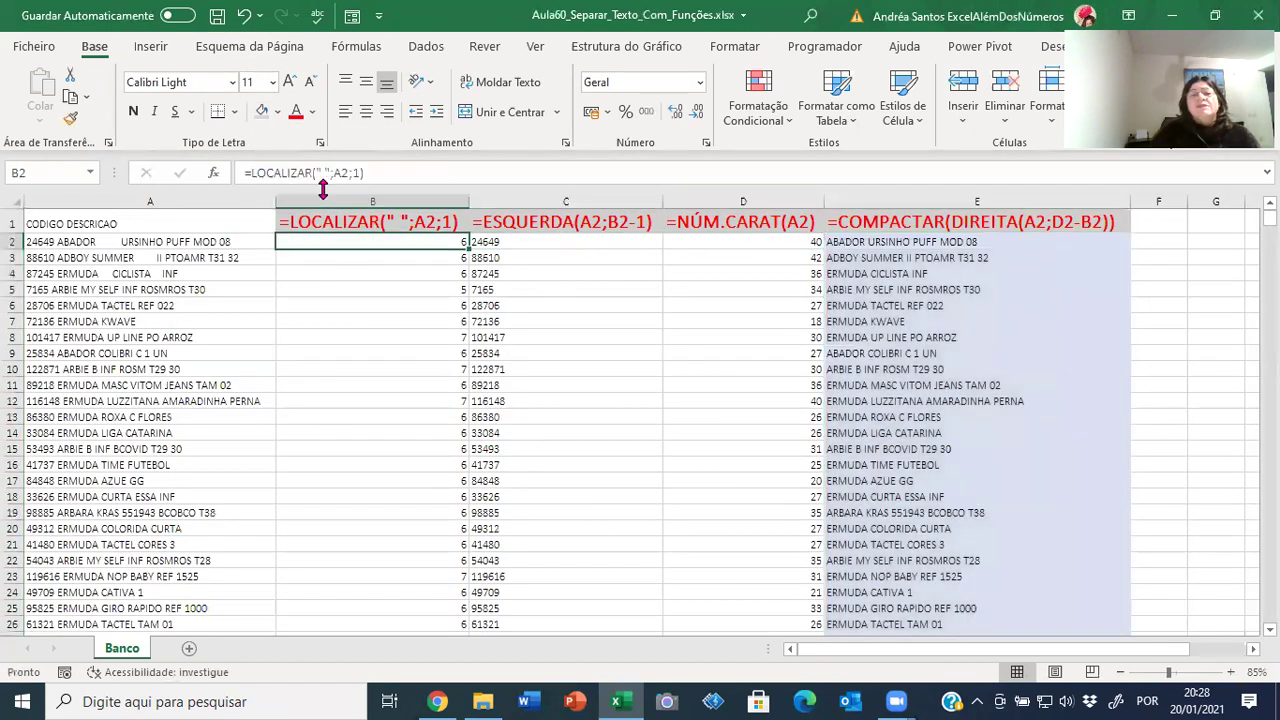
{"action": "key", "text": "Right"}
{"action": "key", "text": "ctrl+shift+Down"}
{"action": "key", "text": "F4"}
{"action": "key", "text": "ctrl+Home"}
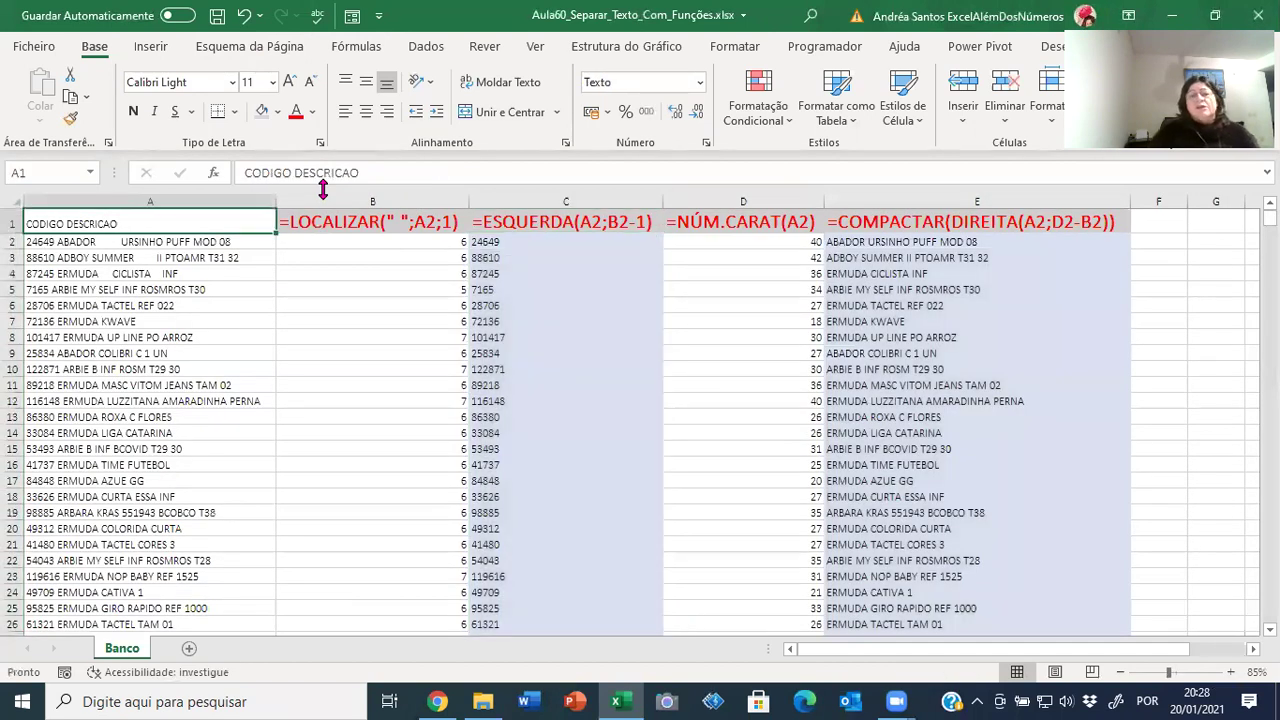
Compare row 16's original text with its extracted code and description, and check the helper formulas in B2 and D2.
{"action": "left_click", "coordinate": [100, 352]}
{"action": "left_click", "coordinate": [102, 468]}
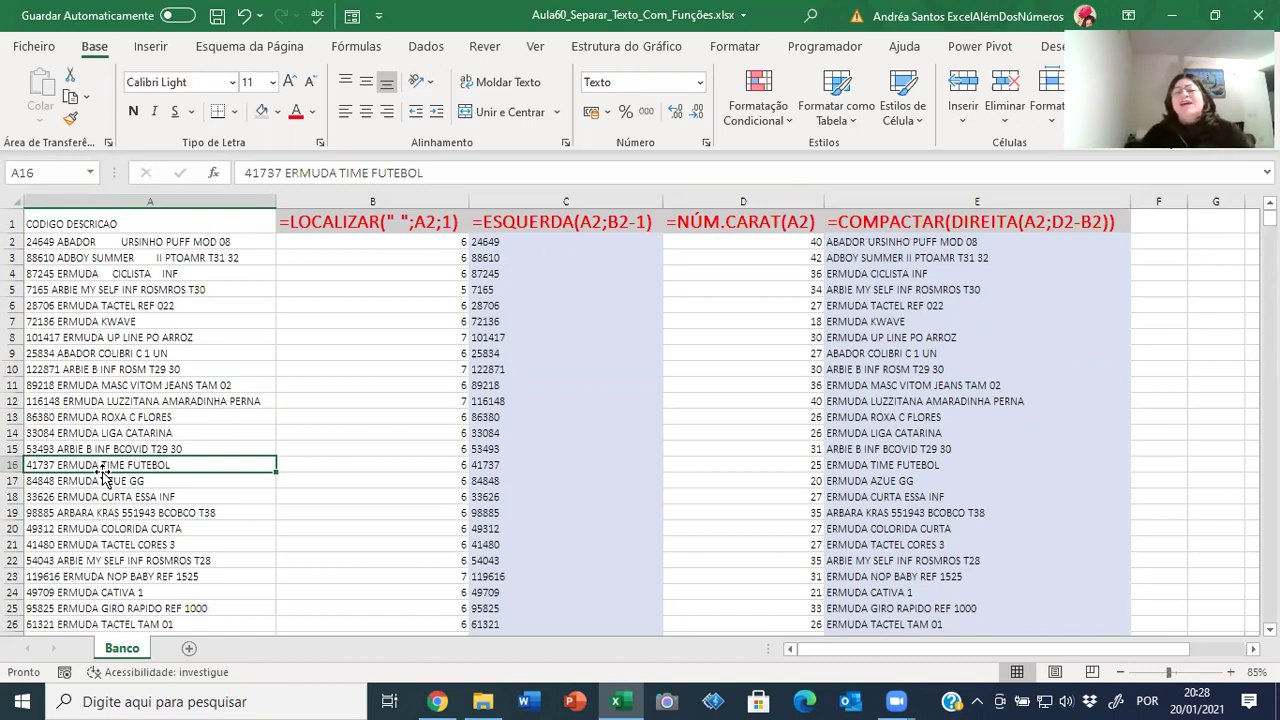
{"action": "key", "text": "Right"}
{"action": "key", "text": "Right"}
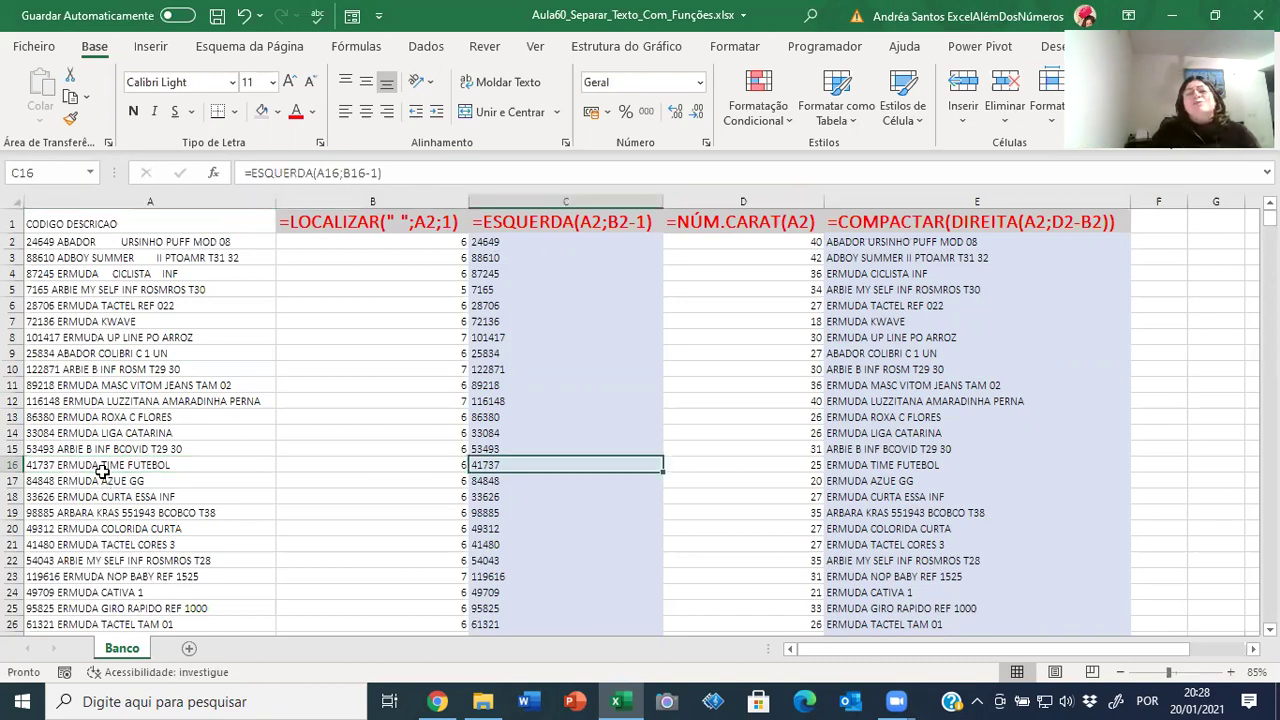
{"action": "key", "text": "Right"}
{"action": "key", "text": "Right"}
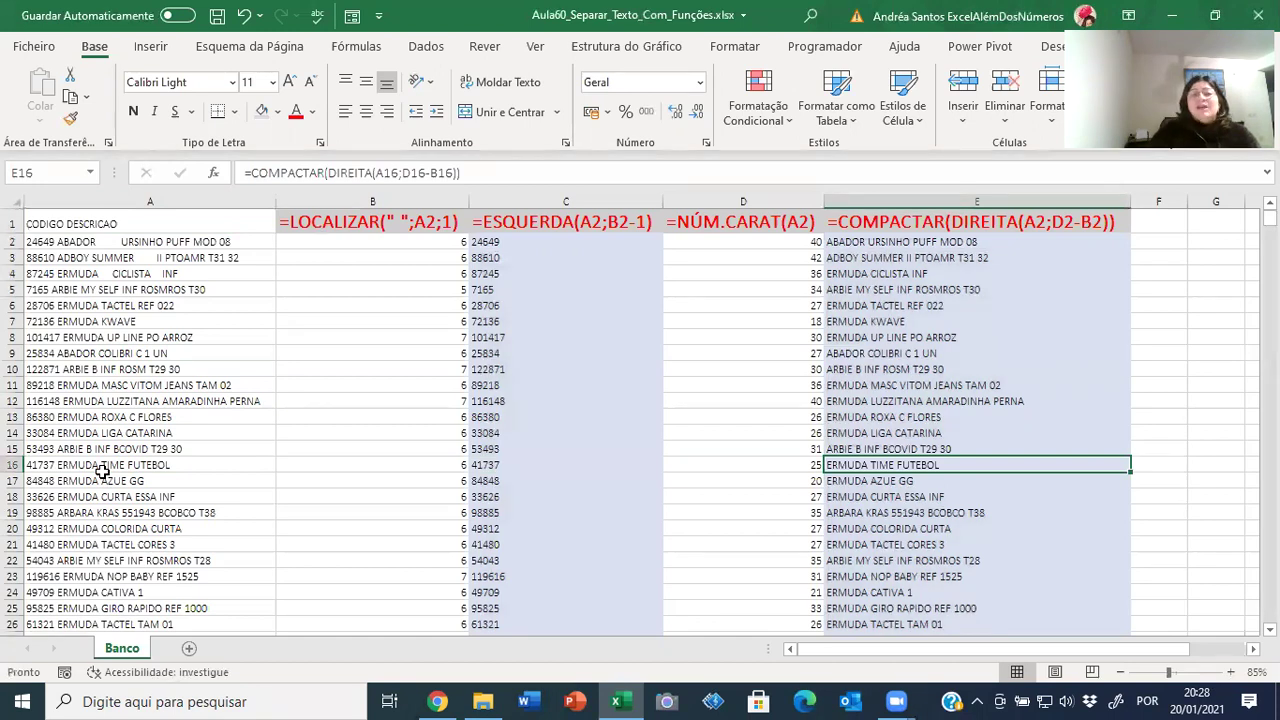
{"action": "left_click", "coordinate": [331, 241]}
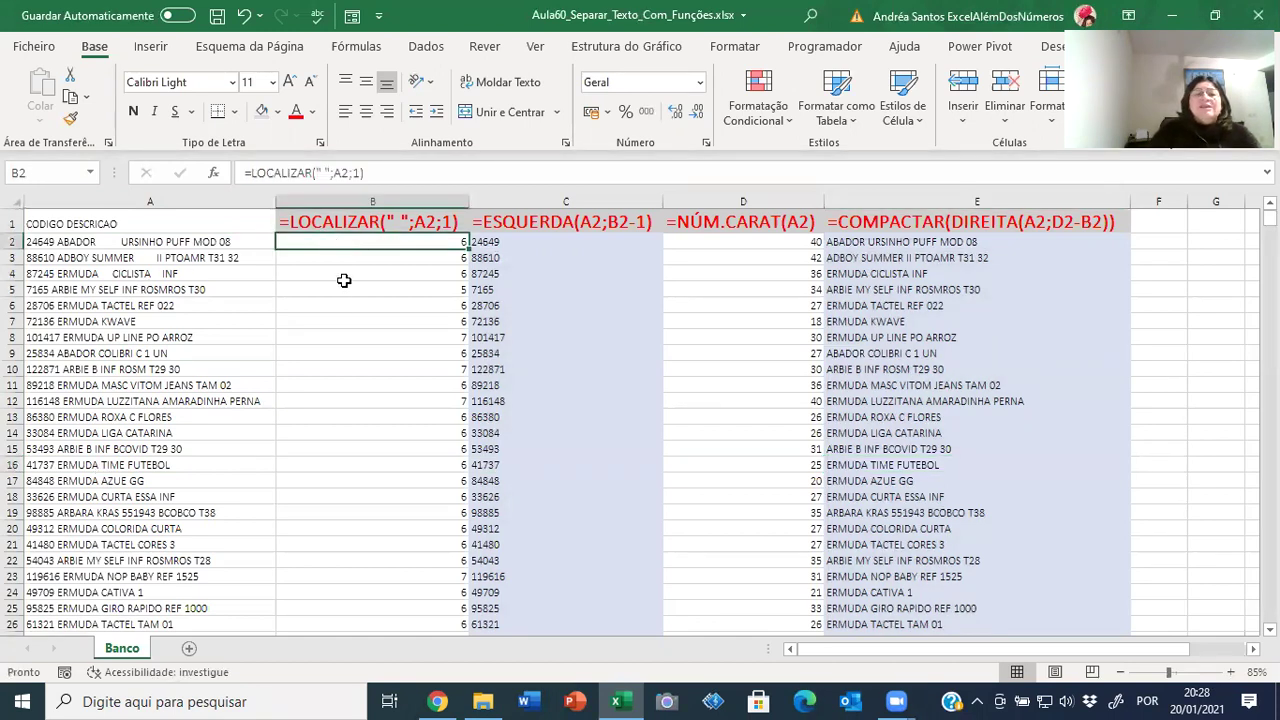
{"action": "left_click", "coordinate": [776, 242]}
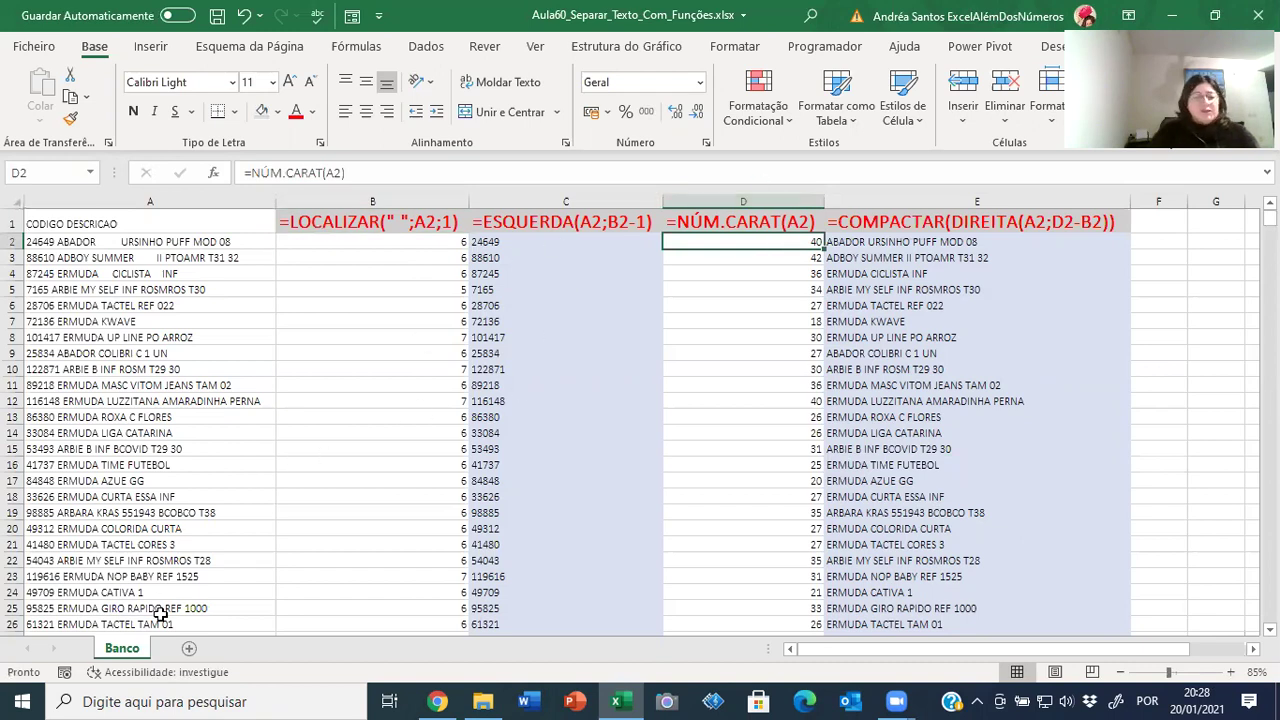
Duplicate the Banco sheet and, in the copy, check which cells C2's formula references.
{"action": "left_click_drag", "start_coordinate": [128, 652], "coordinate": [170, 652]}
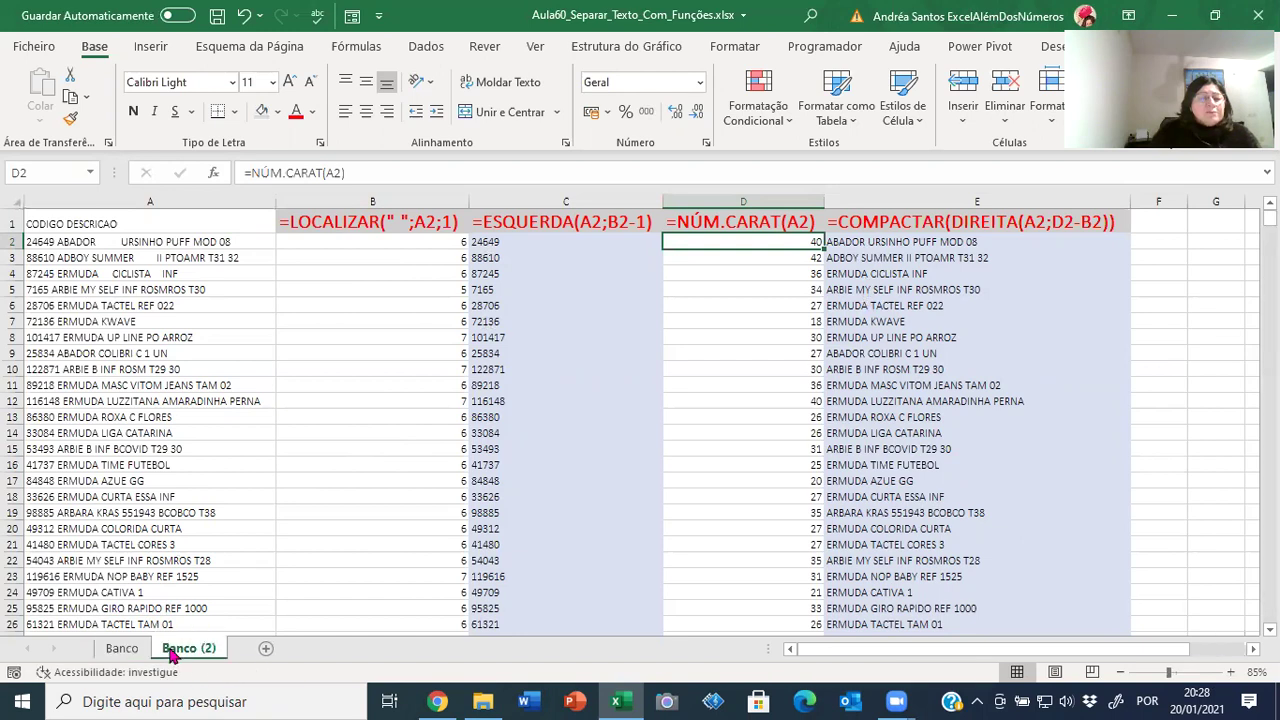
{"action": "left_click", "coordinate": [545, 243]}
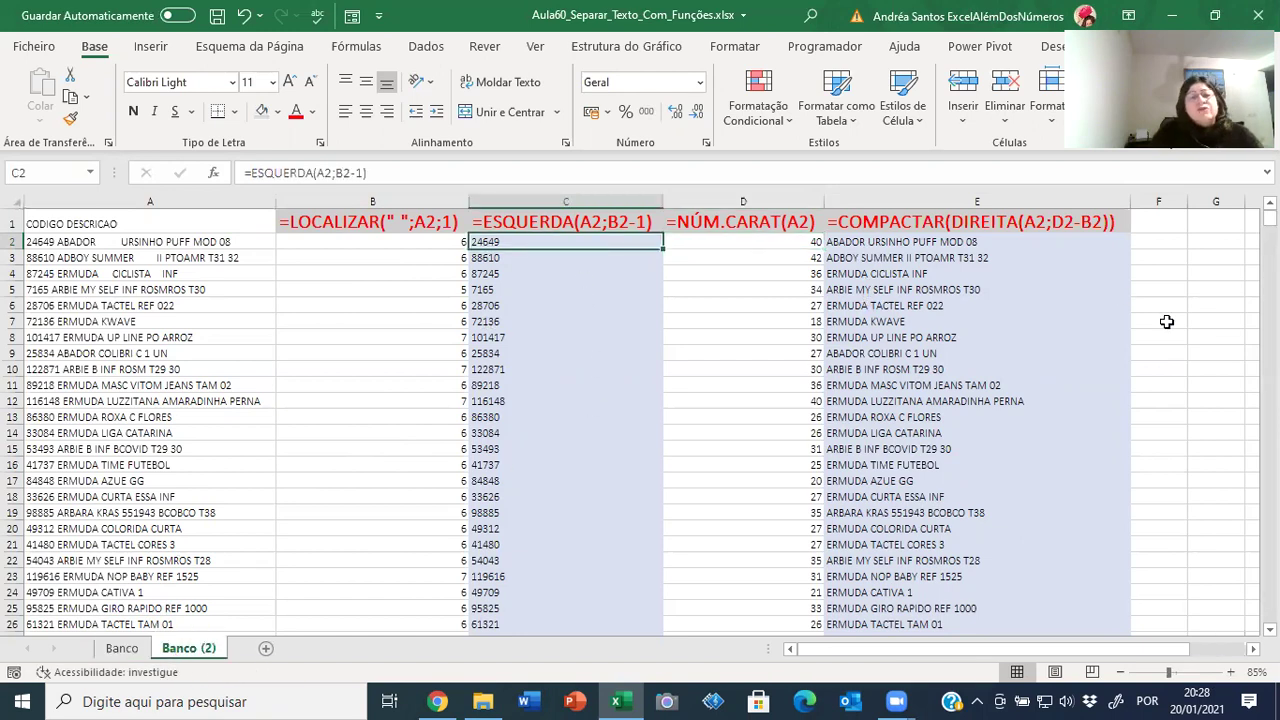
{"action": "key", "text": "F2"}
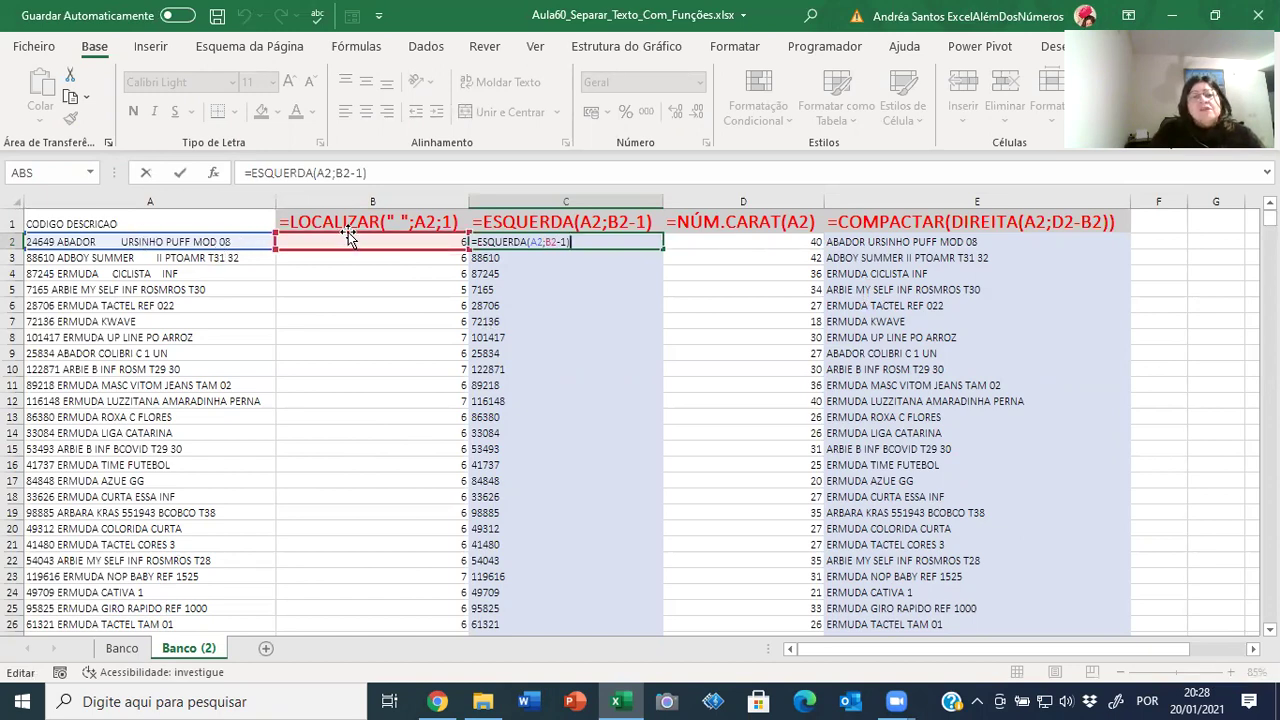
{"action": "key", "text": "Escape"}
Replace the B2 reference in C2 with B2's expression, giving =ESQUERDA(A2;LOCALIZAR(" ";A2;1)-1), and fill the formula down column C.
{"action": "left_click", "coordinate": [398, 241]}
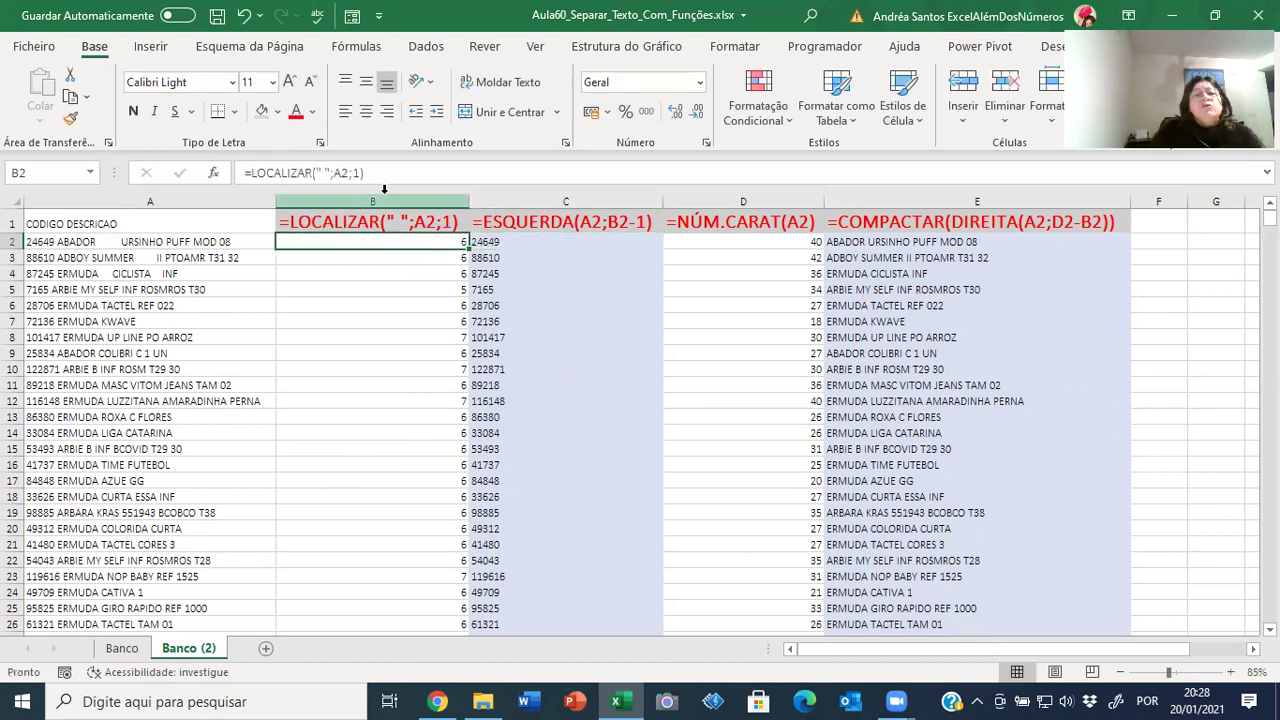
{"action": "left_click", "coordinate": [385, 174]}
{"action": "key", "text": "shift+Home"}
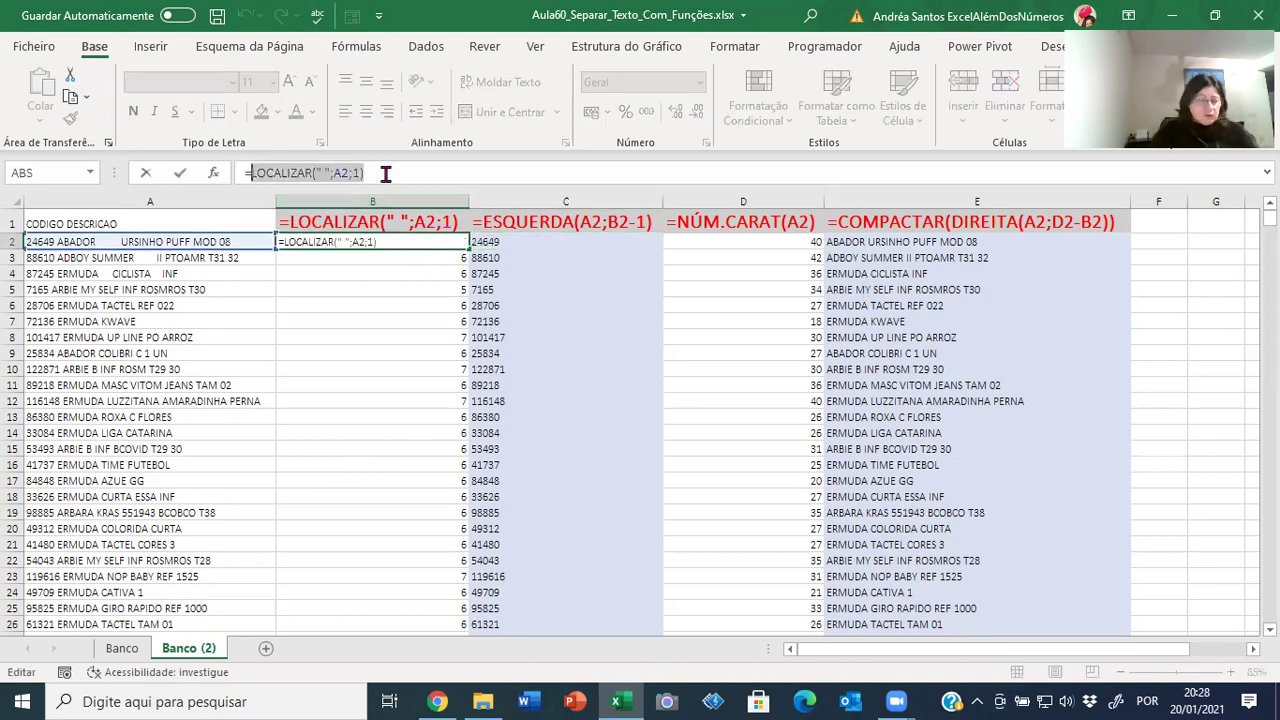
{"action": "key", "text": "ctrl+c"}
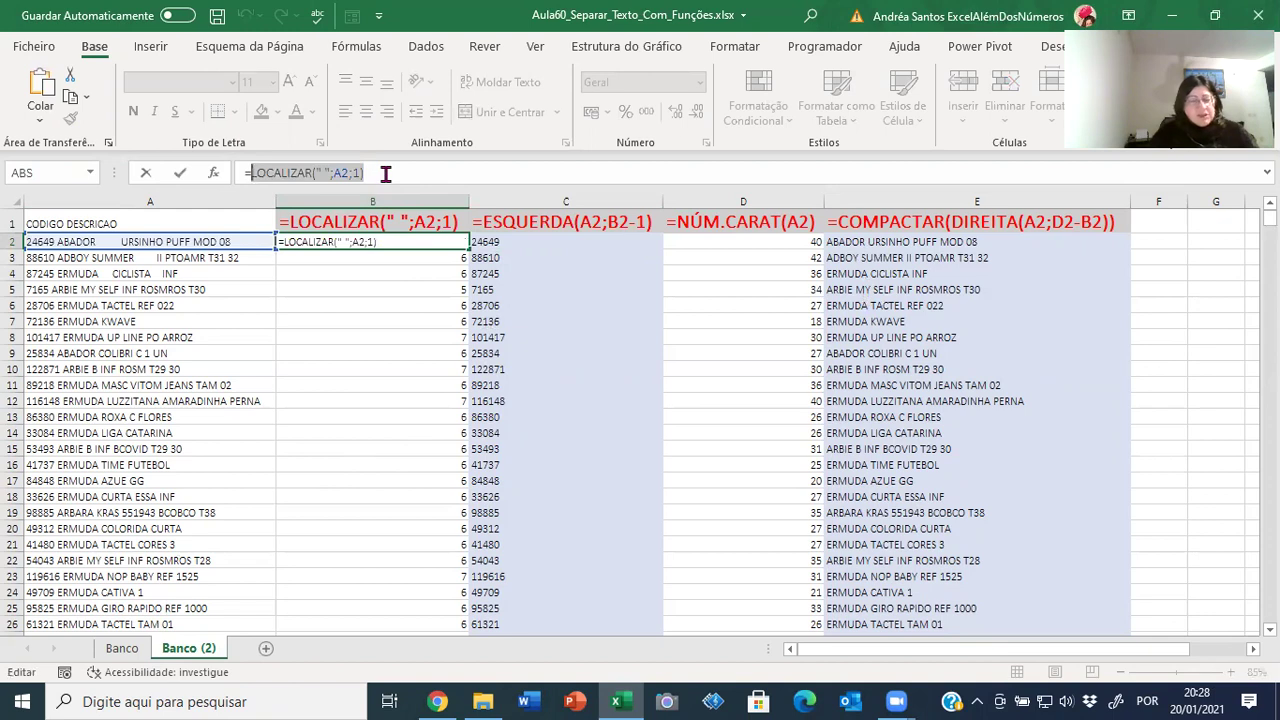
{"action": "key", "text": "Escape"}
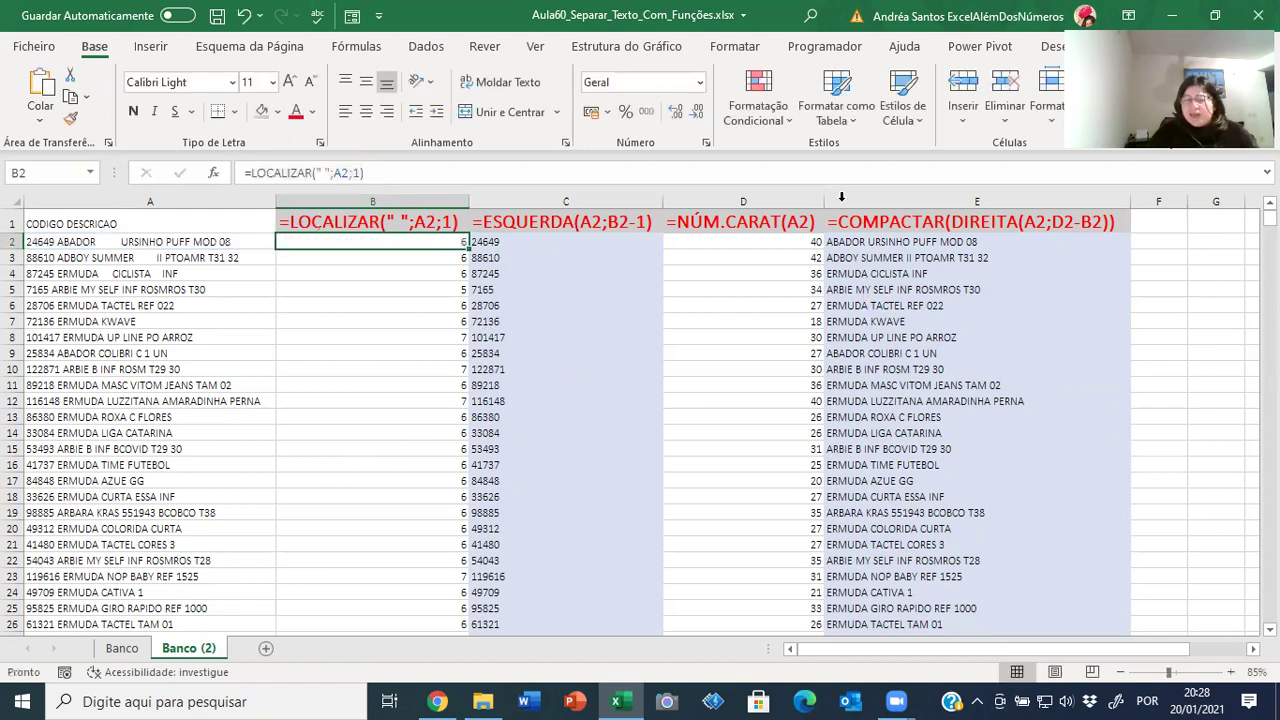
{"action": "left_click", "coordinate": [497, 237]}
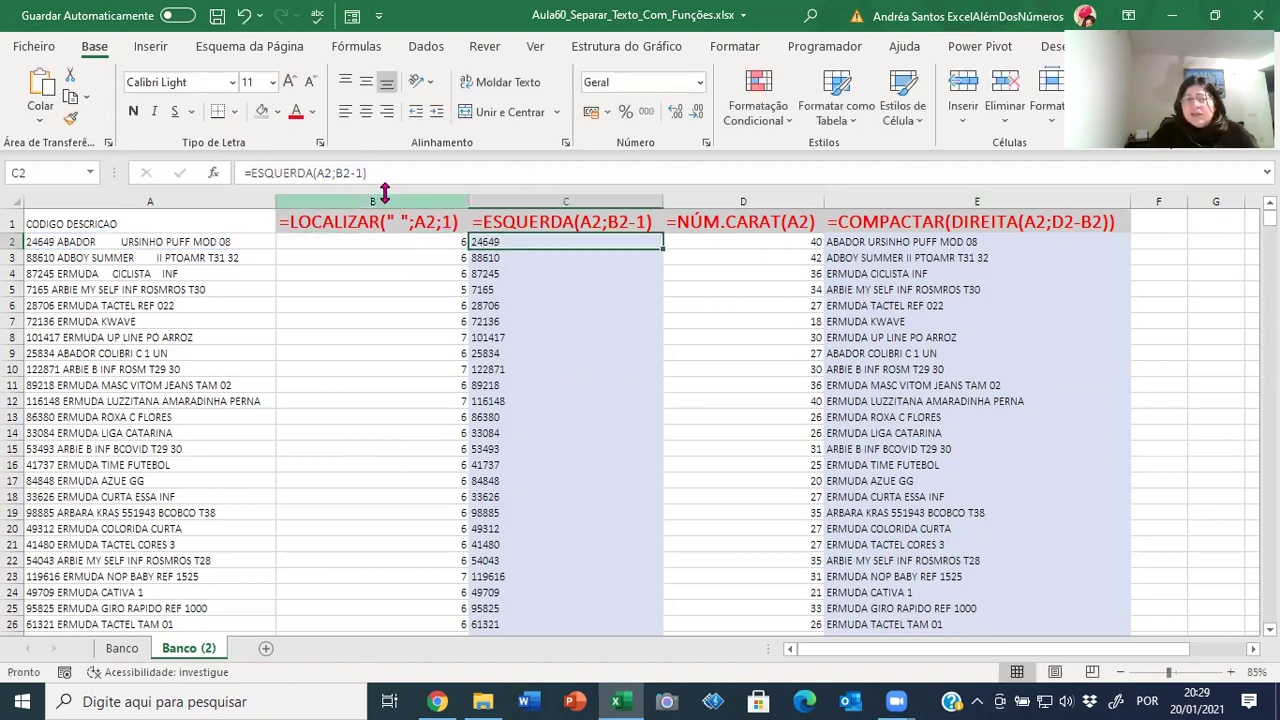
{"action": "double_click", "coordinate": [340, 172]}
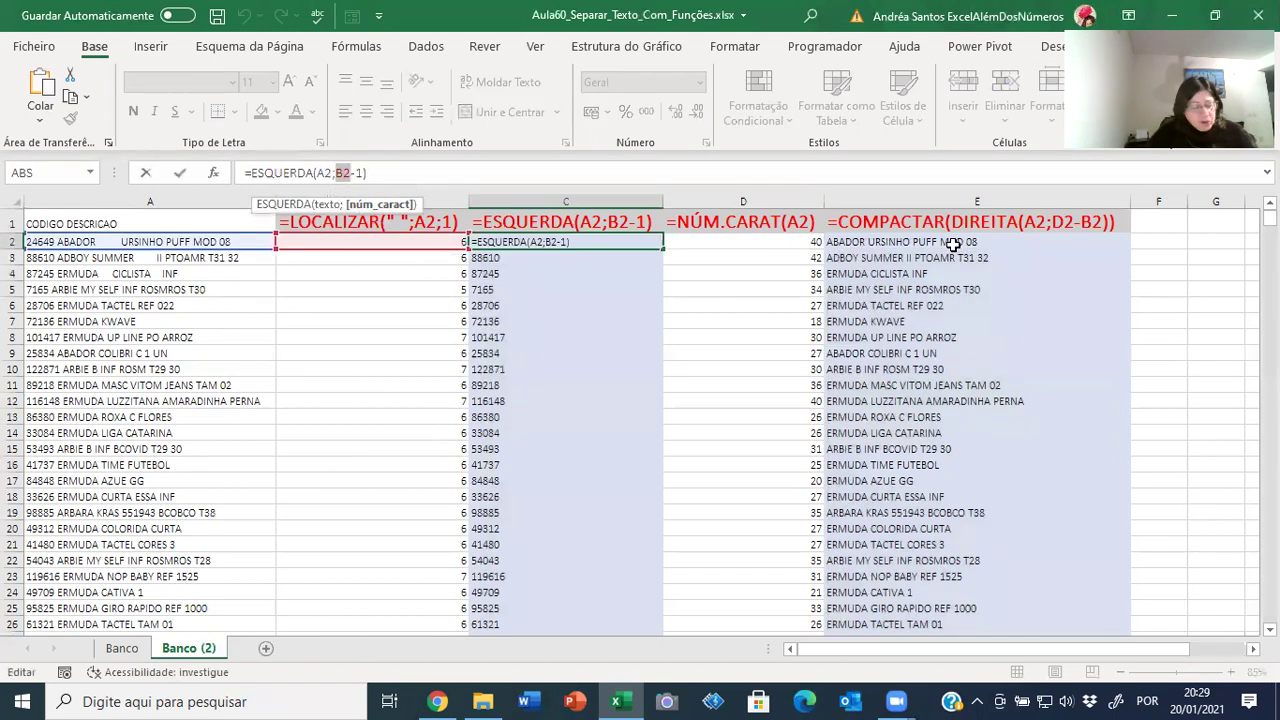
{"action": "key", "text": "ctrl+v"}
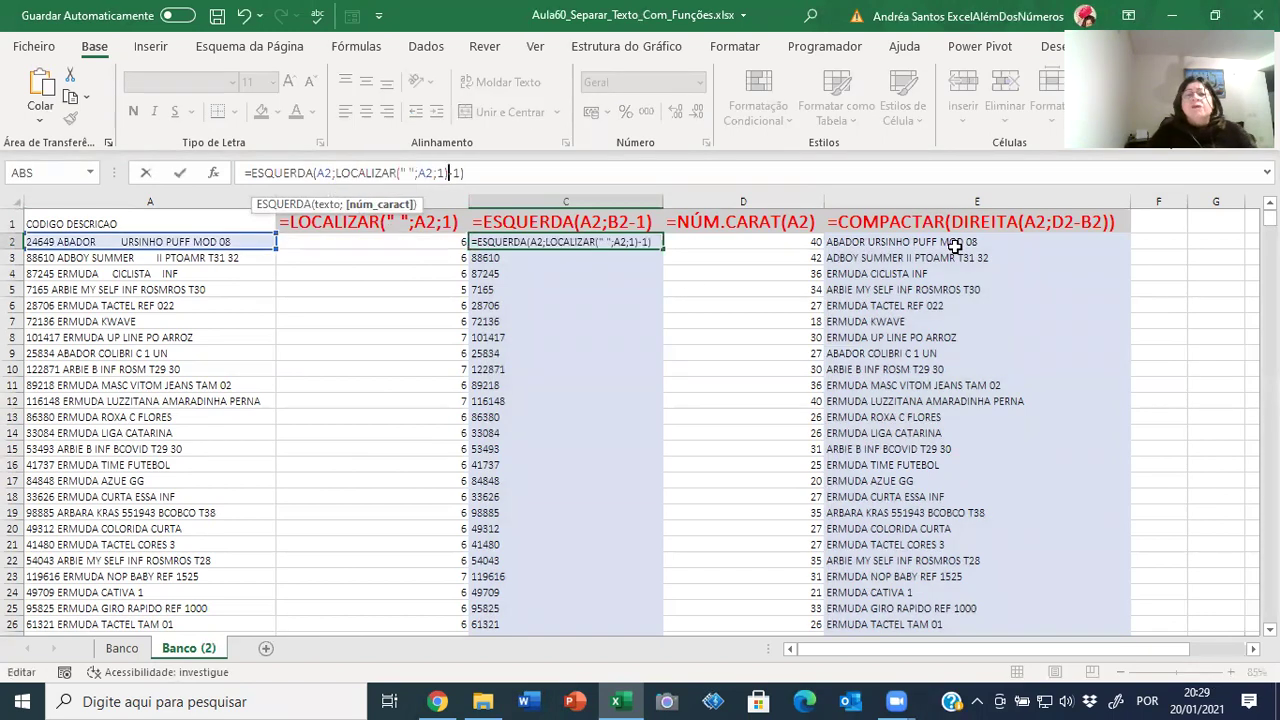
{"action": "key", "text": "ctrl+Return"}
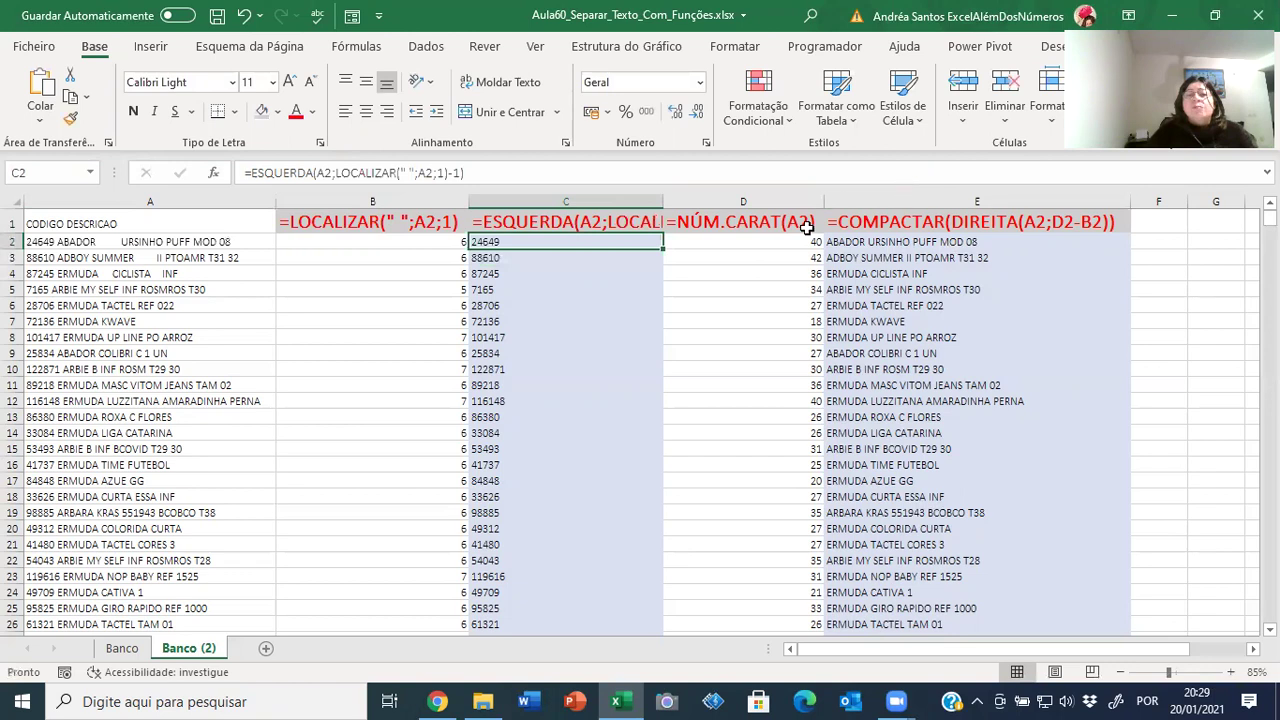
{"action": "double_click", "coordinate": [660, 252]}
Replace the B2 reference in E2's formula with the copied expression, giving =COMPACTAR(DIREITA(A2;D2-LOCALIZAR(" ";A2;1))).
{"action": "left_click", "coordinate": [400, 241]}
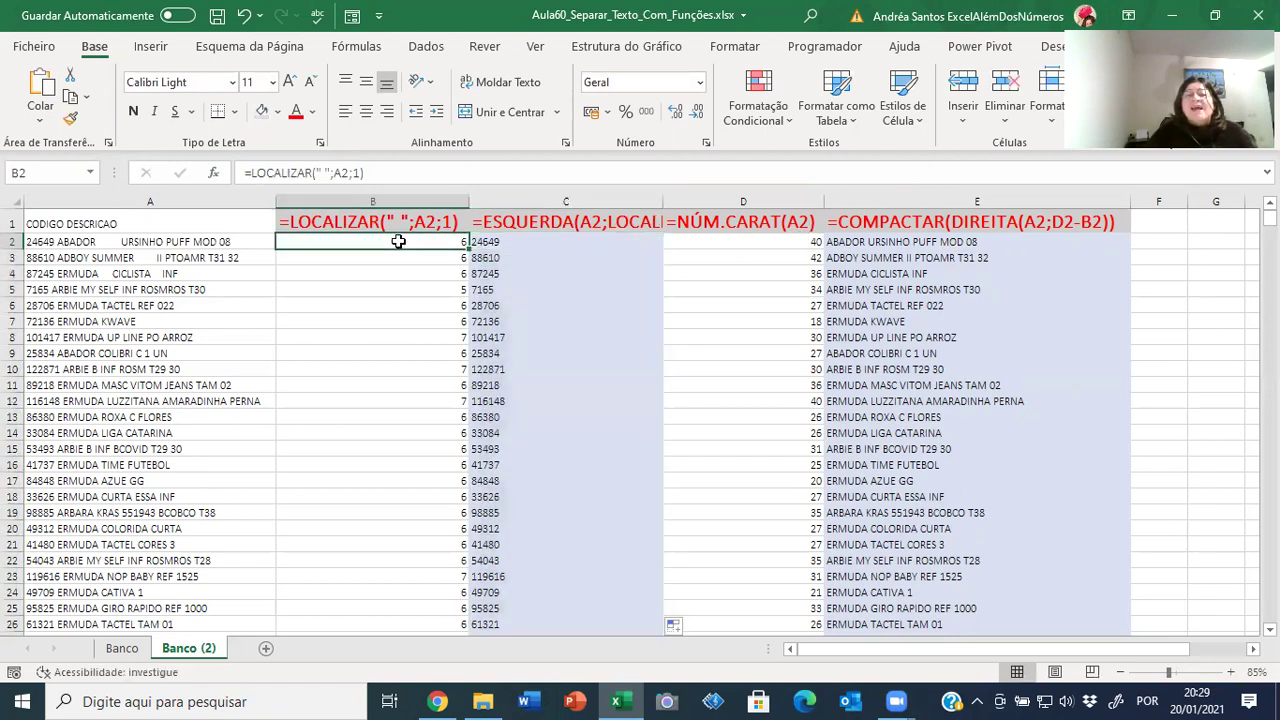
{"action": "left_click", "coordinate": [524, 250]}
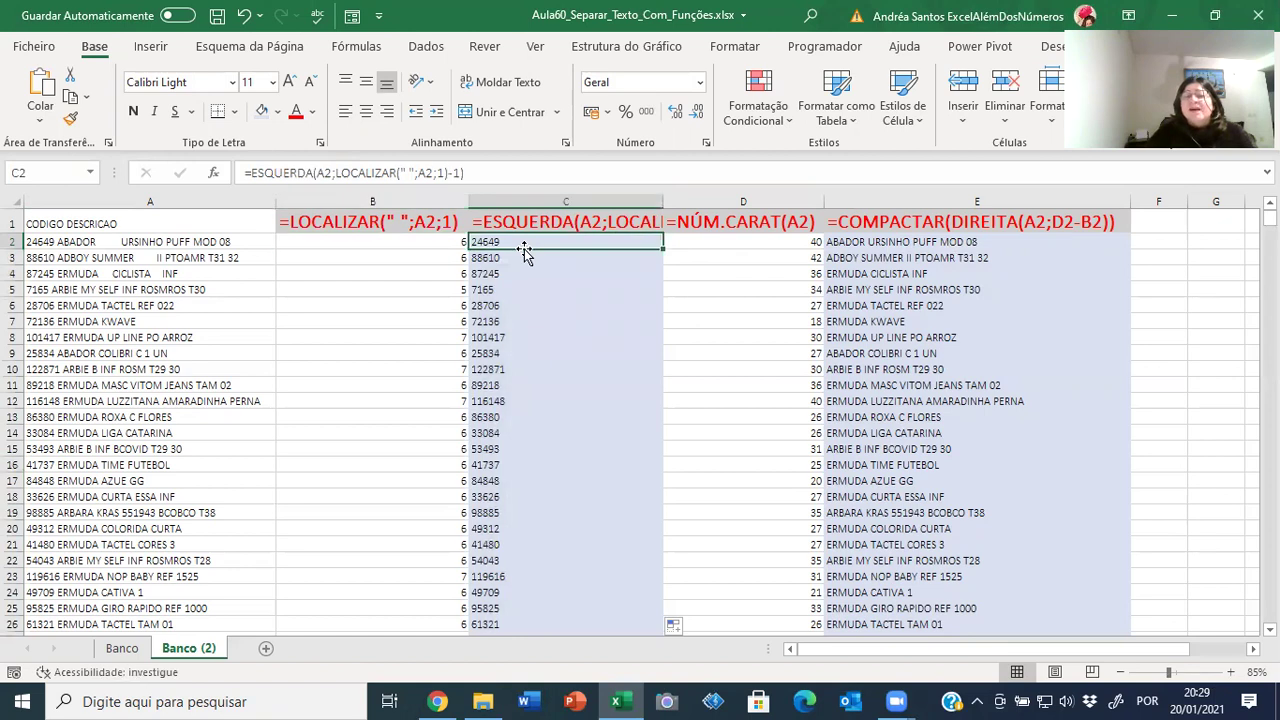
{"action": "left_click", "coordinate": [393, 241]}
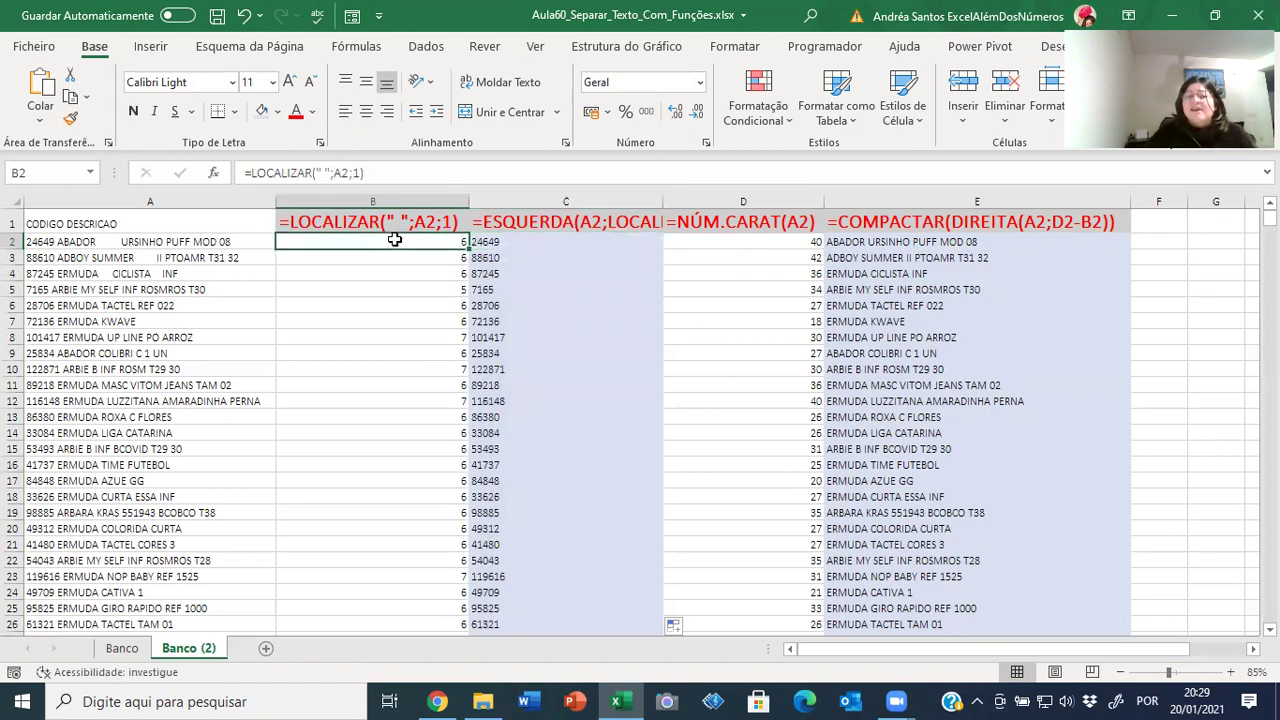
{"action": "left_click", "coordinate": [851, 241]}
{"action": "key", "text": "F2"}
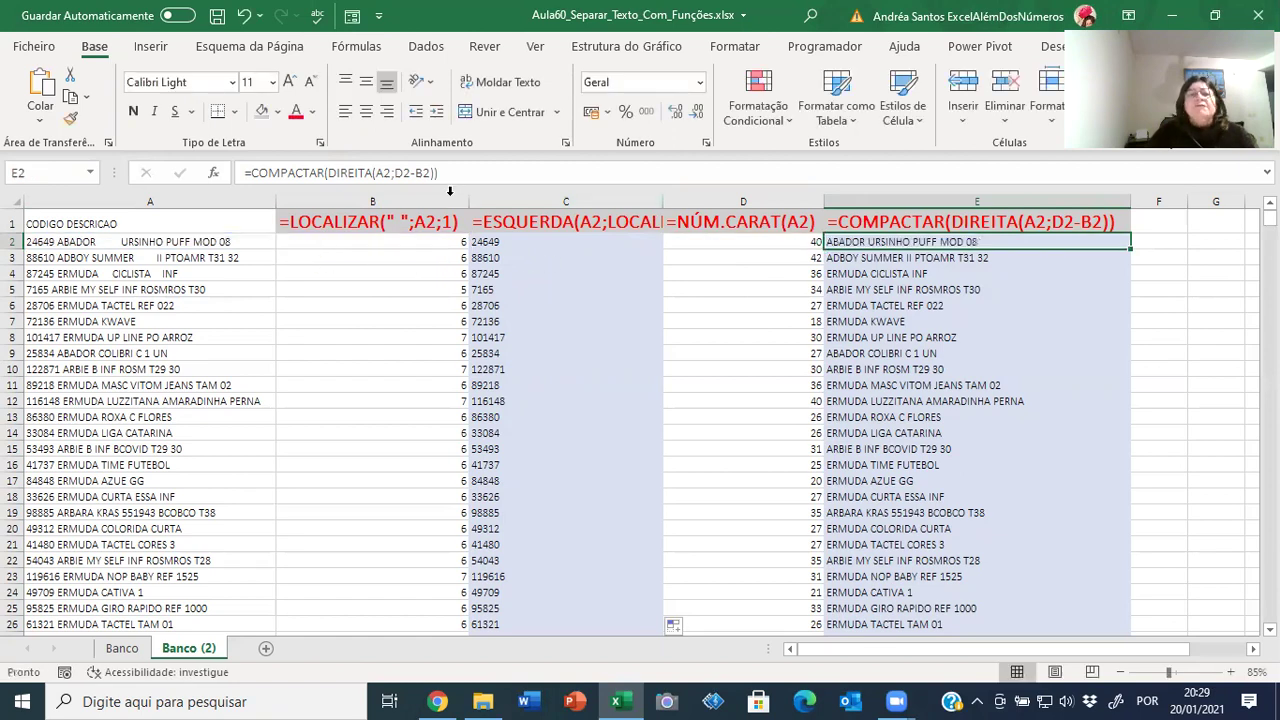
{"action": "double_click", "coordinate": [424, 173]}
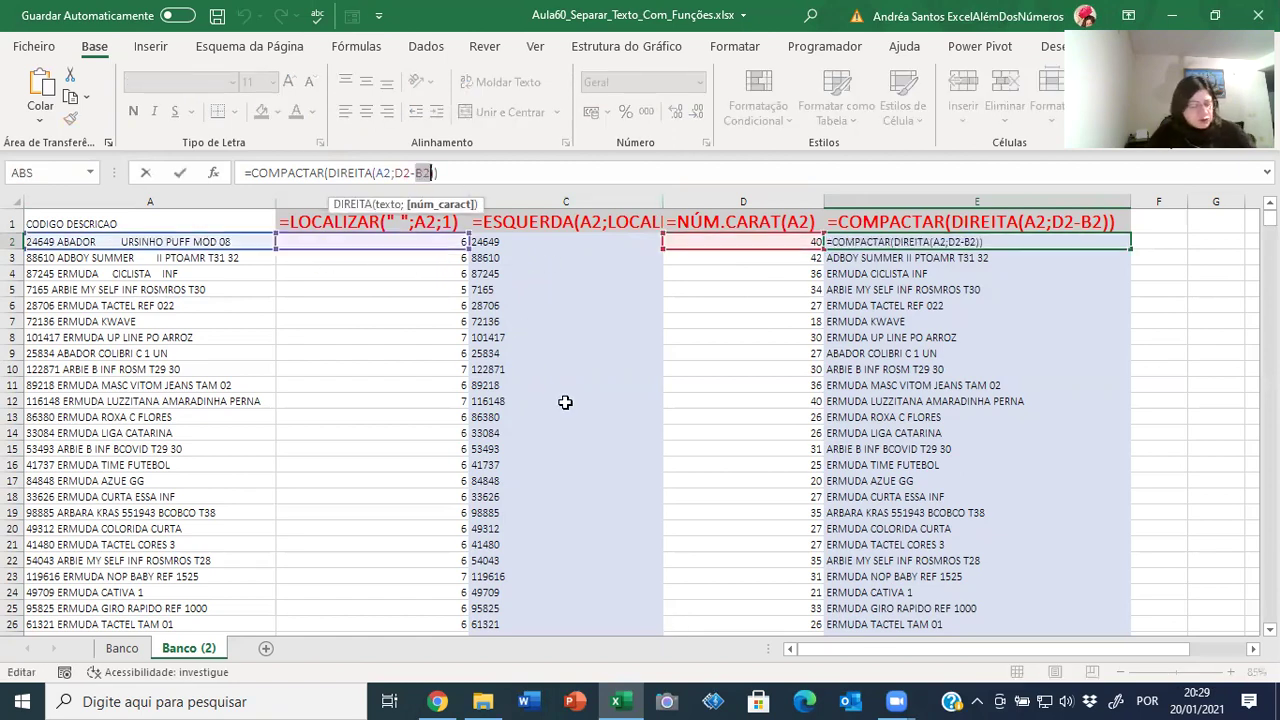
{"action": "key", "text": "ctrl+v"}
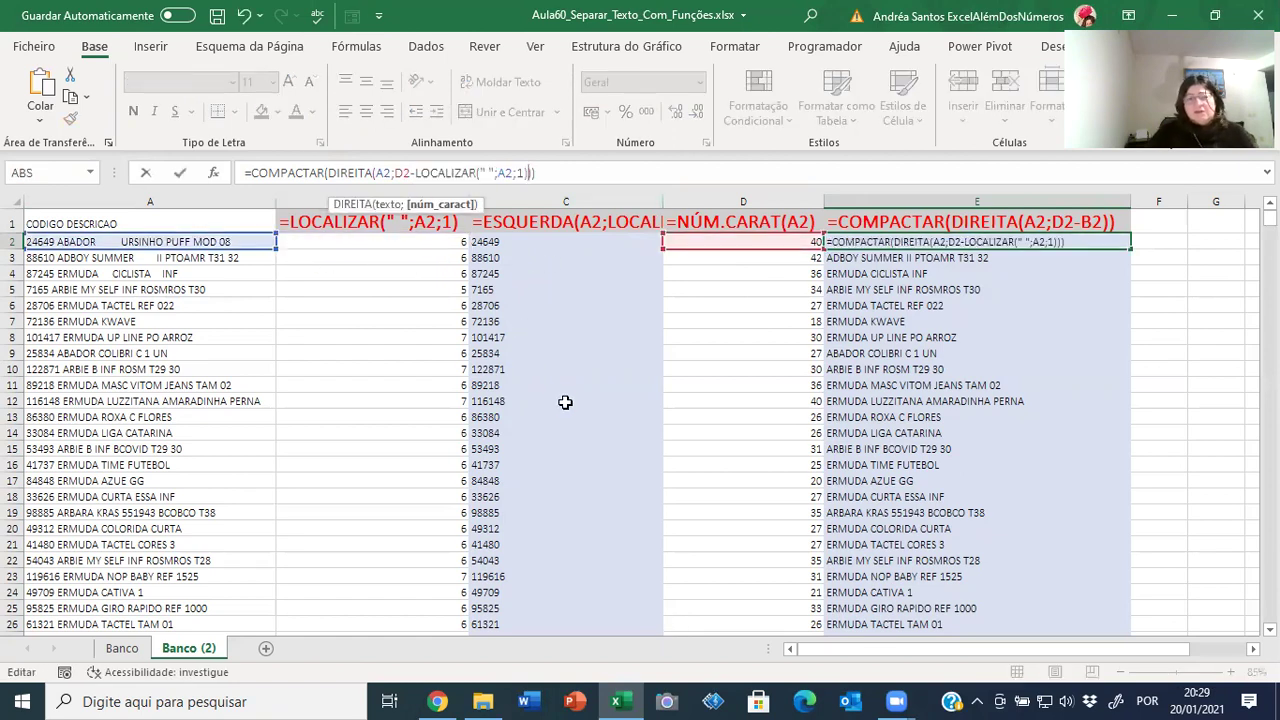
{"action": "key", "text": "ctrl+Return"}
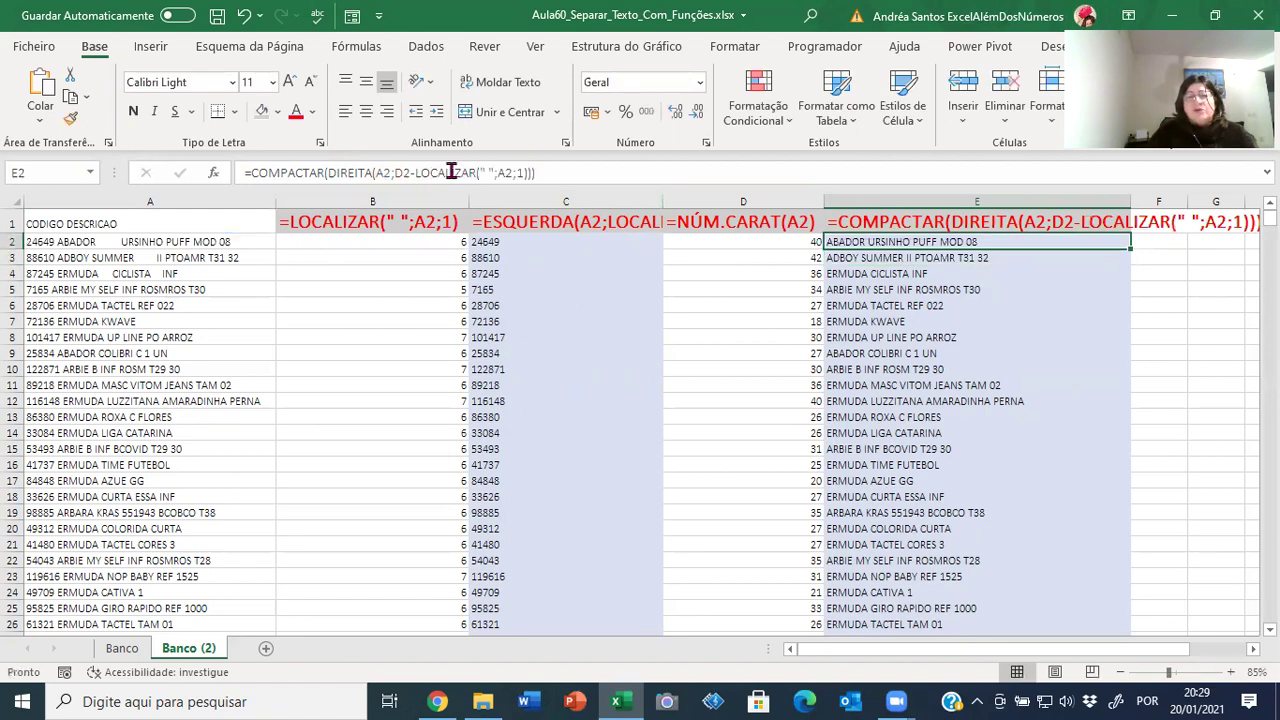
Copy NÚM.CARAT(A2) from D2's formula and substitute it for the D2 reference in E2's COMPACTAR formula.
{"action": "left_click", "coordinate": [700, 240]}
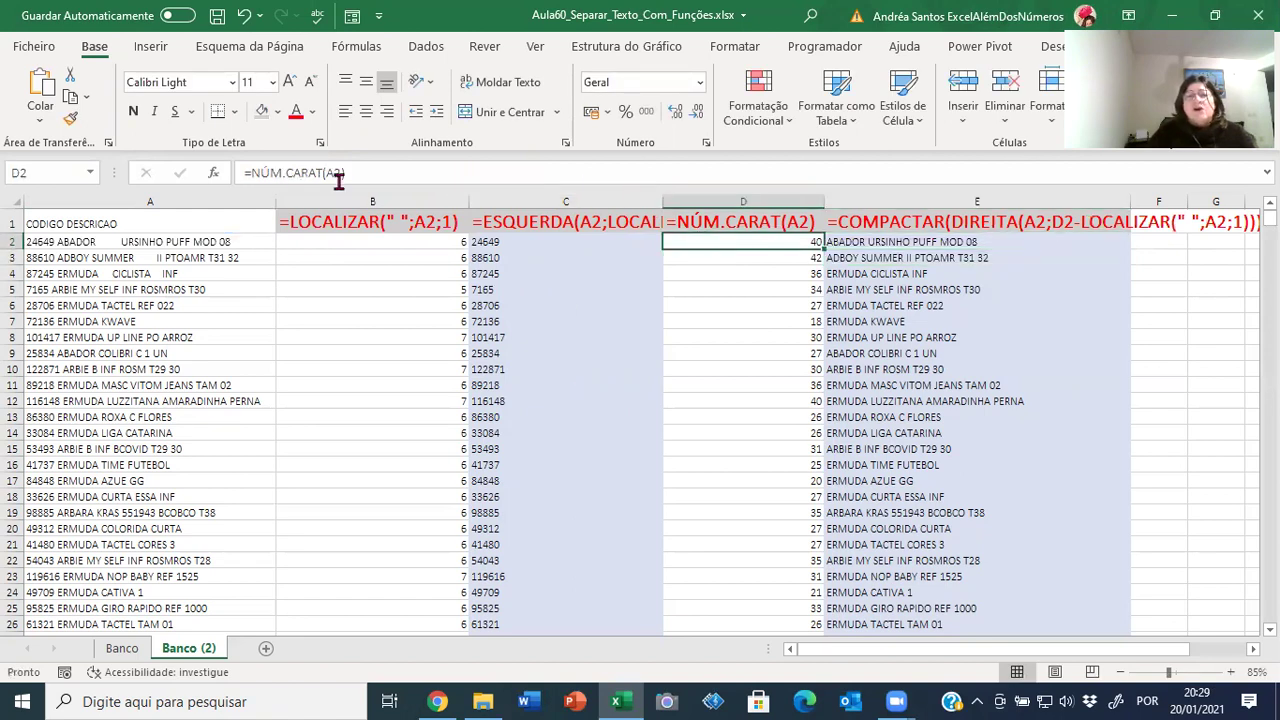
{"action": "key", "text": "F2"}
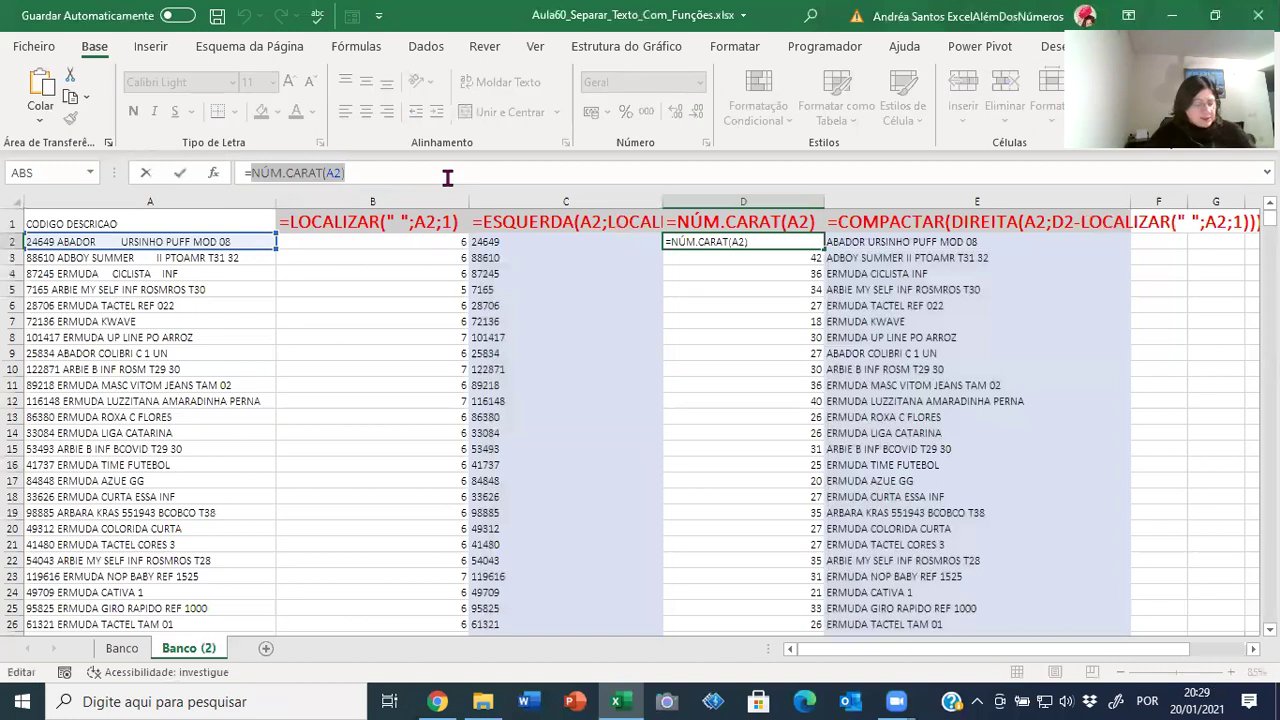
{"action": "key", "text": "ctrl+Return"}
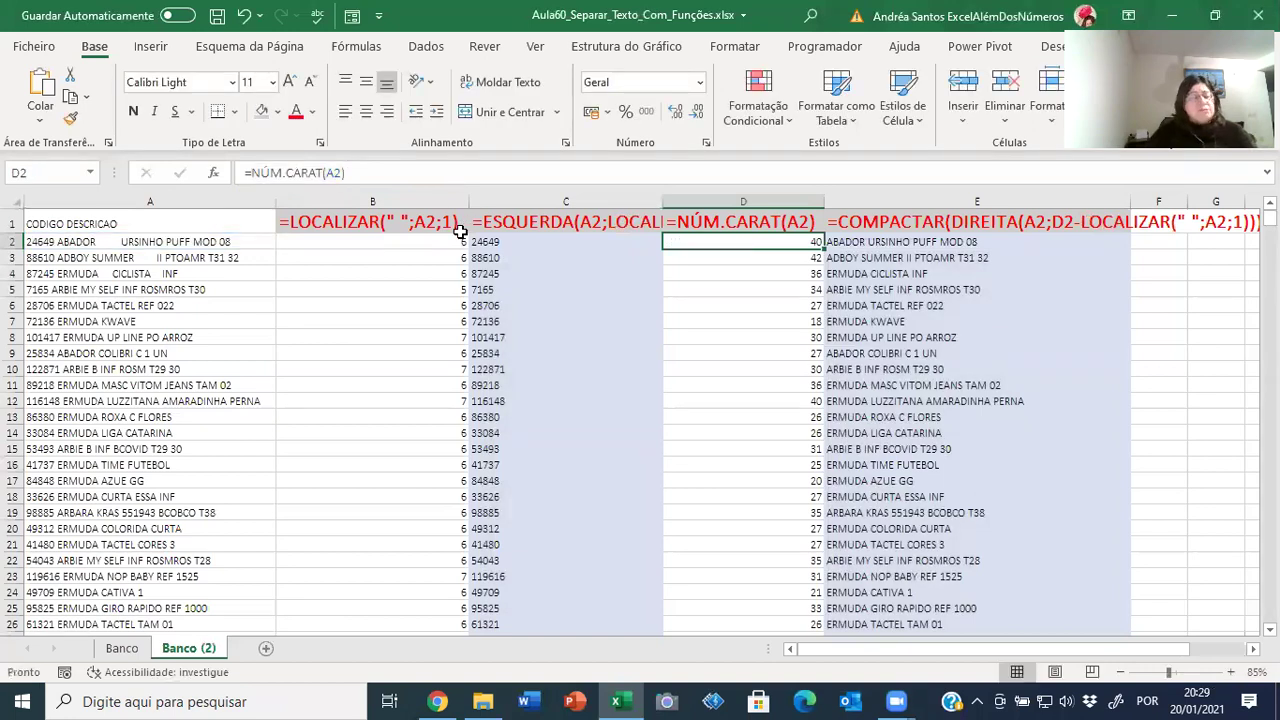
{"action": "left_click", "coordinate": [886, 248]}
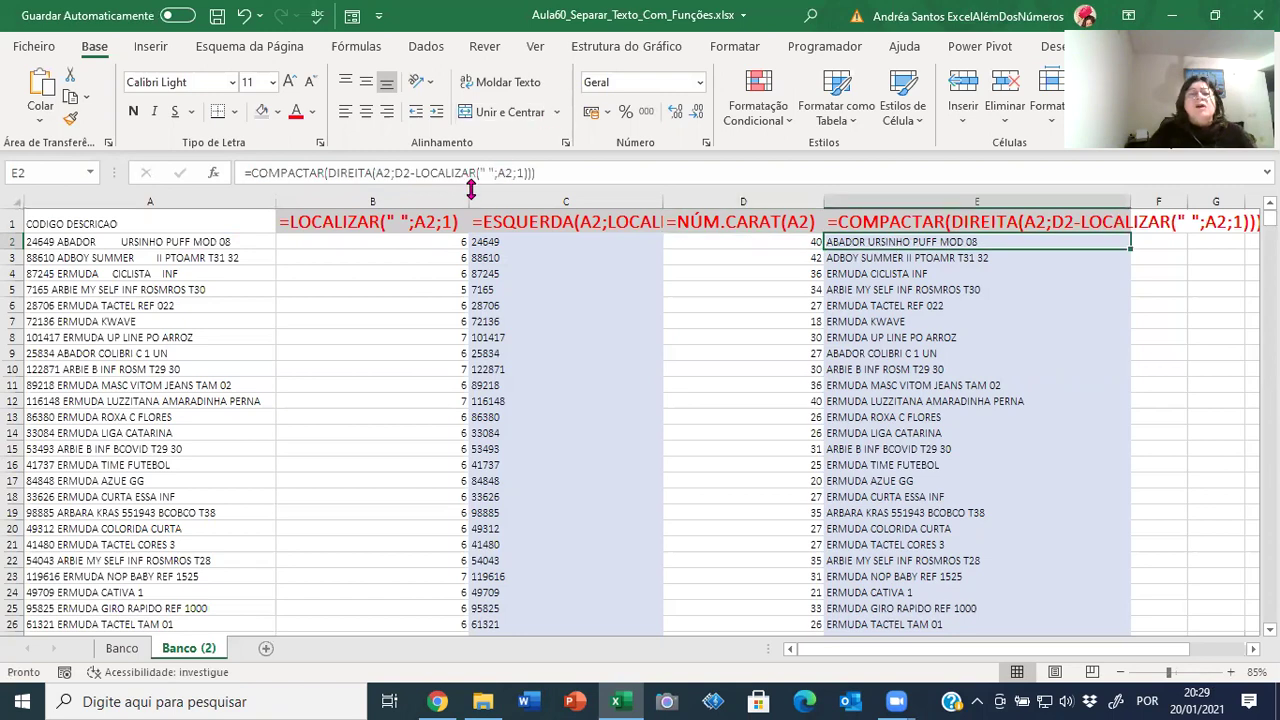
{"action": "double_click", "coordinate": [403, 173]}
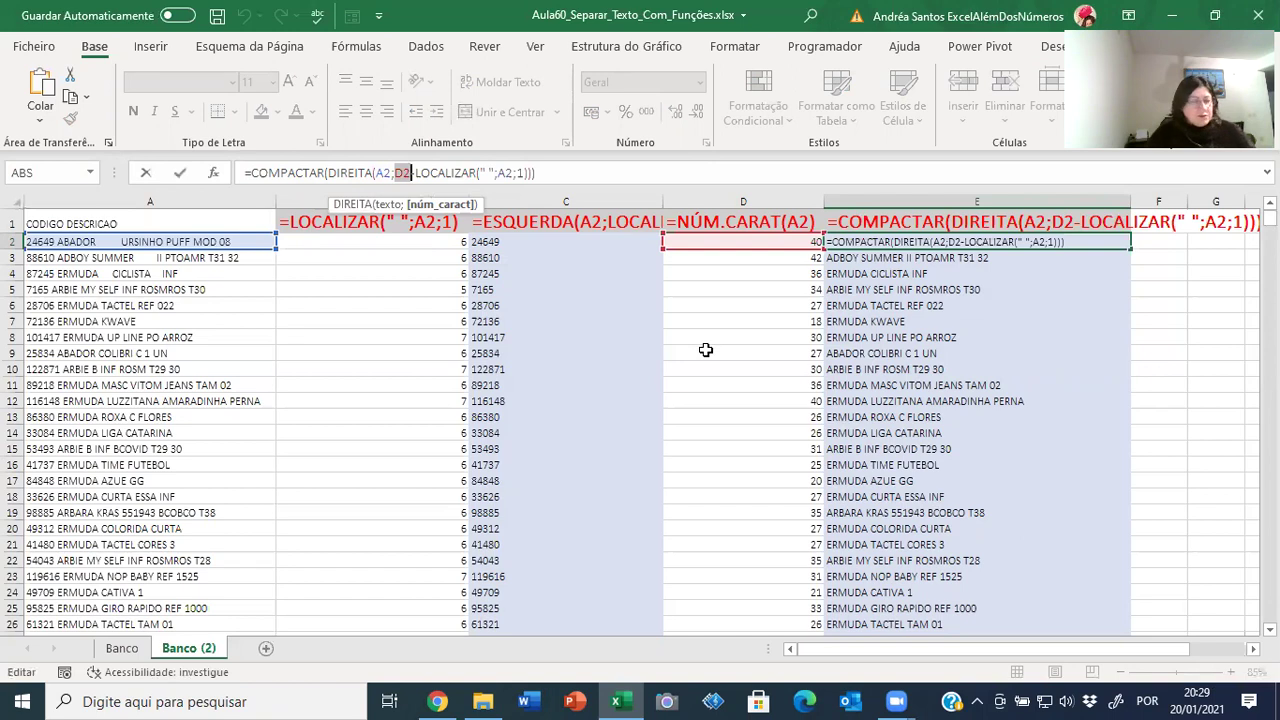
{"action": "key", "text": "ctrl+v"}
{"action": "key", "text": "Return"}
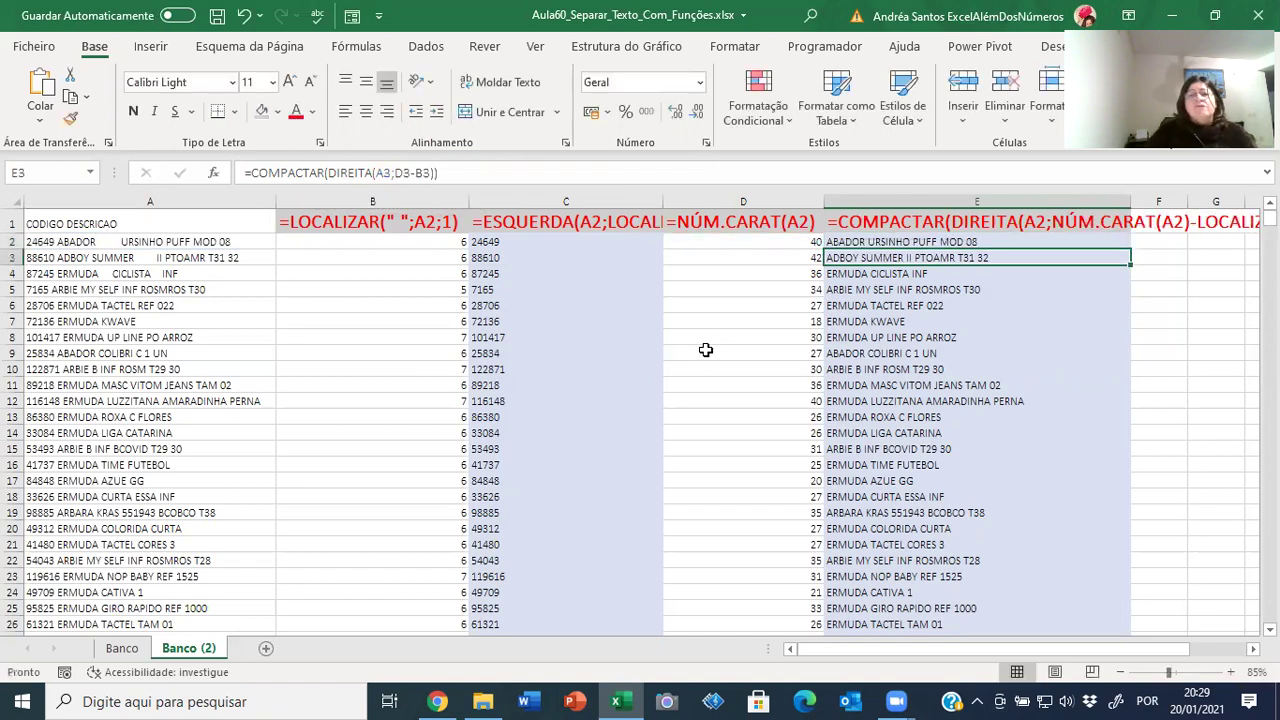
Check the nested COMPACTAR formula in E2, and fill the formulas in E2 and C2 down their columns.
{"action": "left_click", "coordinate": [1108, 241]}
{"action": "key", "text": "F2"}
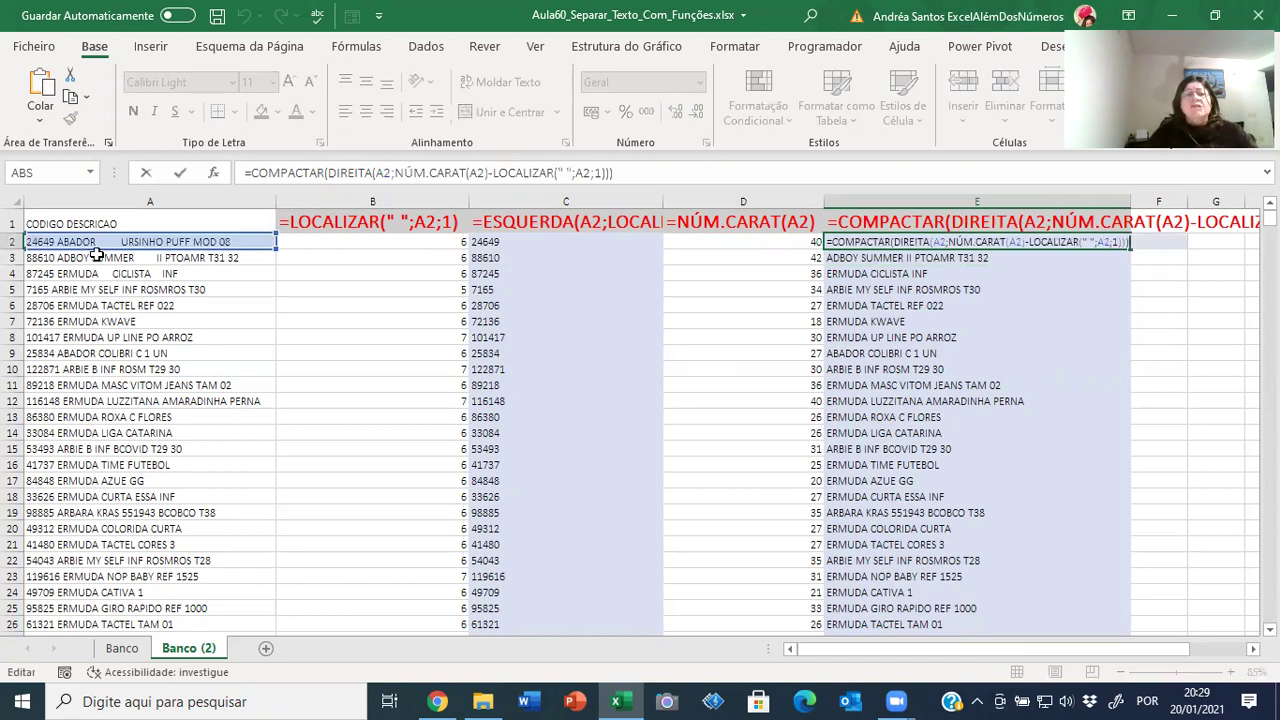
{"action": "key", "text": "Escape"}
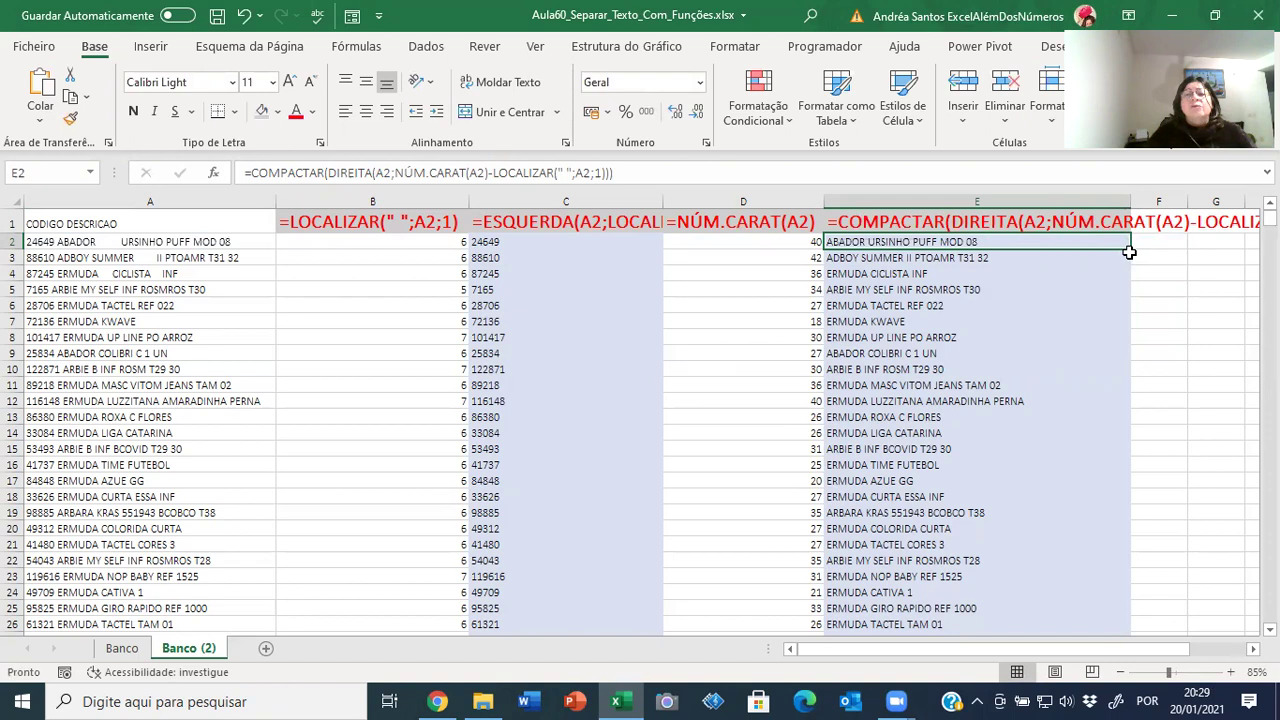
{"action": "left_click", "coordinate": [1135, 248]}
{"action": "left_click", "coordinate": [1107, 241]}
{"action": "double_click", "coordinate": [1129, 254]}
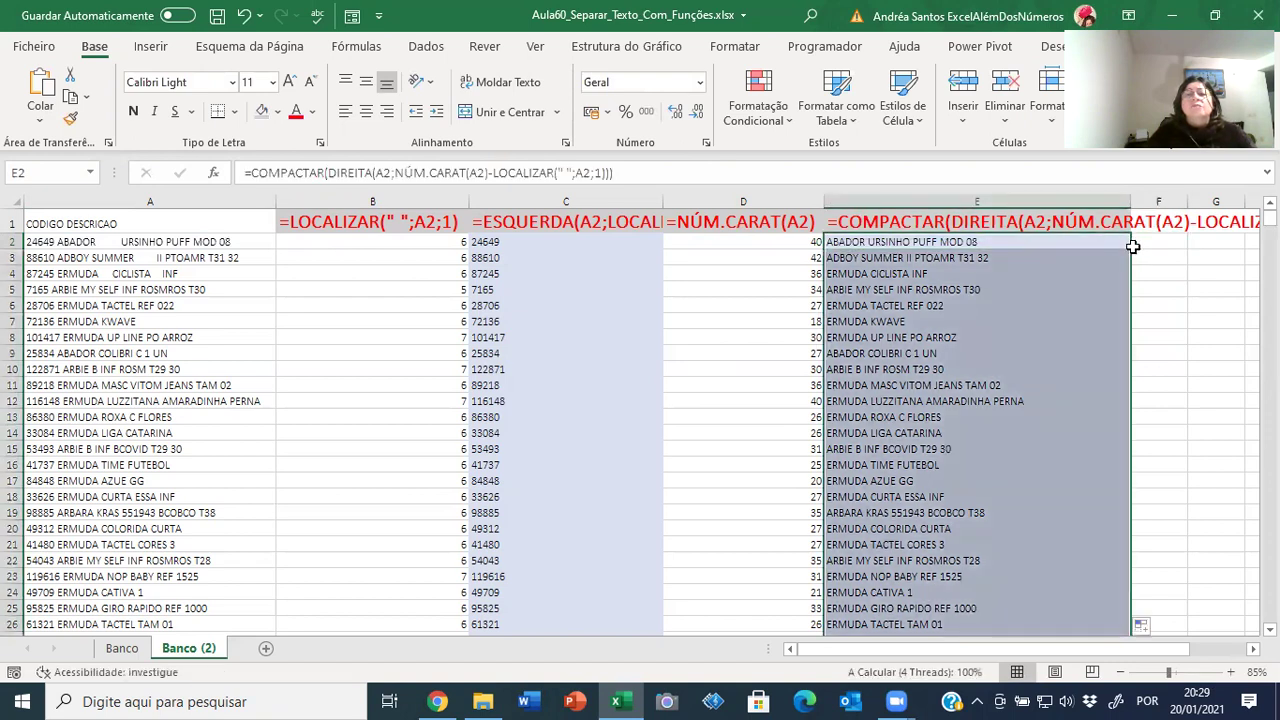
{"action": "left_click", "coordinate": [586, 246]}
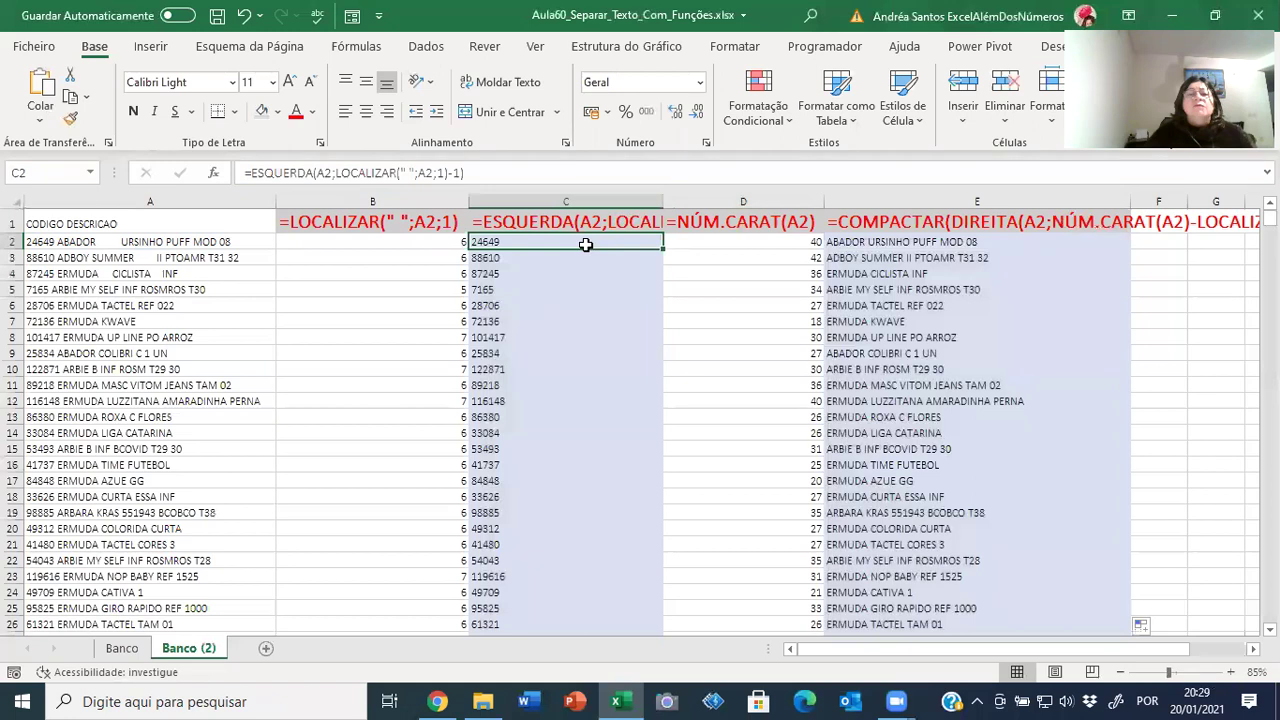
{"action": "double_click", "coordinate": [664, 250]}
Delete the two helper columns that hold the standalone LOCALIZAR and NÚM.CARAT formulas.
{"action": "left_click", "coordinate": [433, 196]}
{"action": "key", "text": "ctrl+minus"}
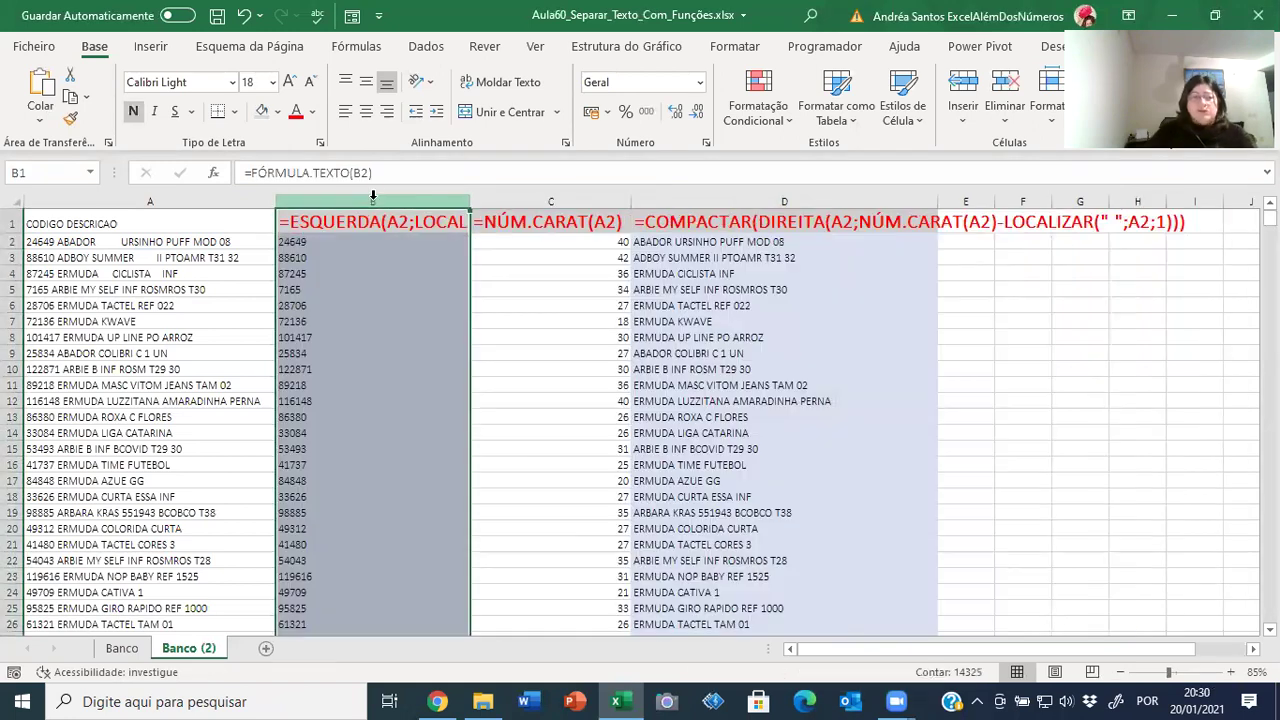
{"action": "left_click", "coordinate": [494, 200]}
{"action": "key", "text": "ctrl+minus"}
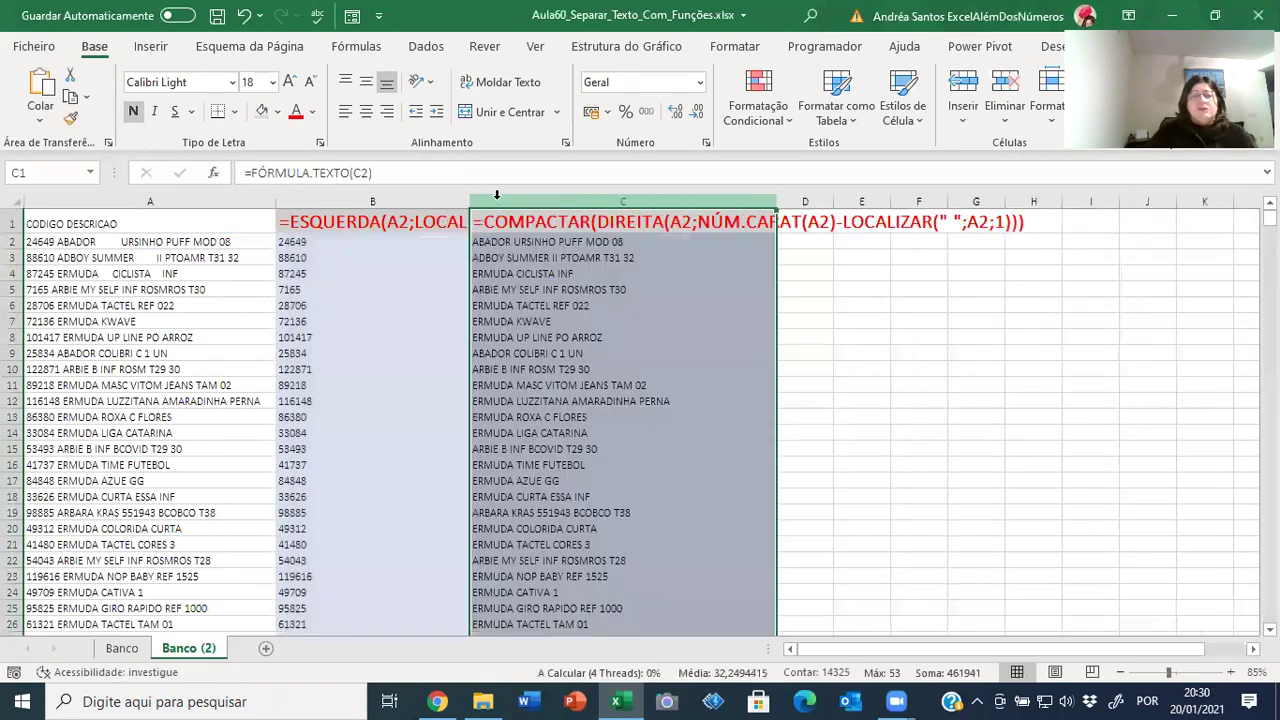
Auto-fit the widths of all columns on the sheet and review the full formula texts in B1 and C1.
{"action": "left_click", "coordinate": [14, 200]}
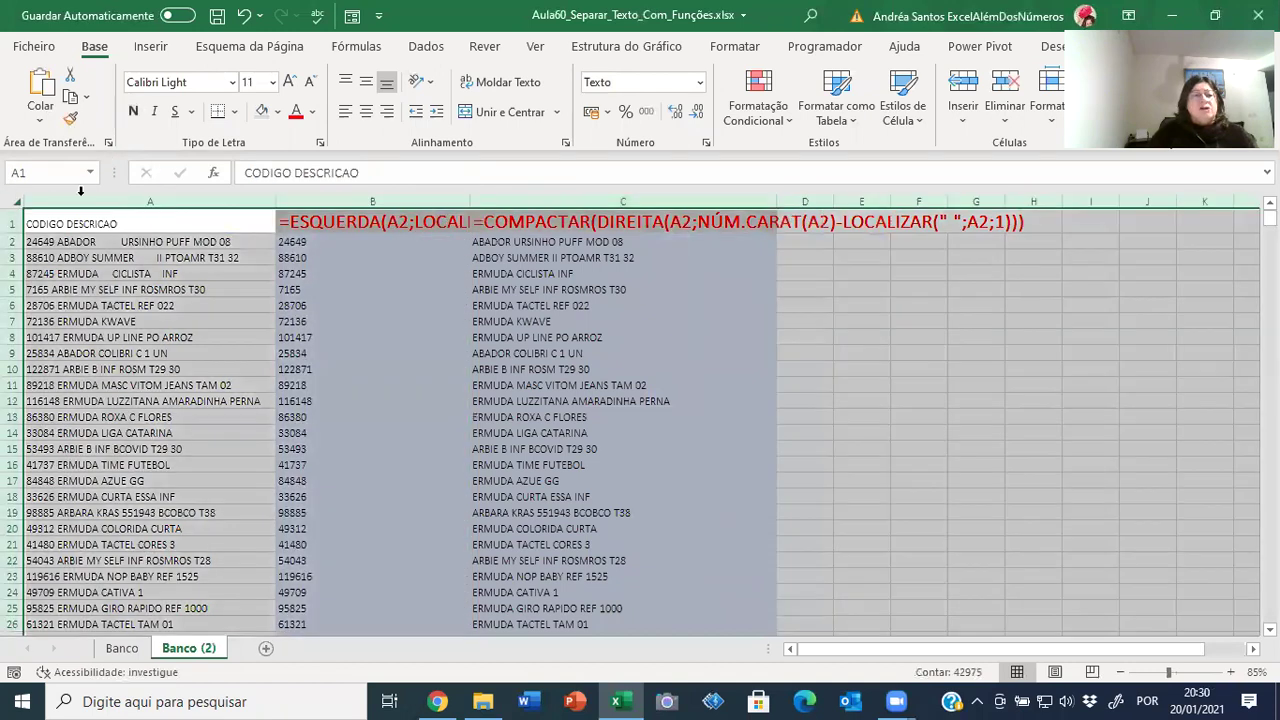
{"action": "double_click", "coordinate": [281, 204]}
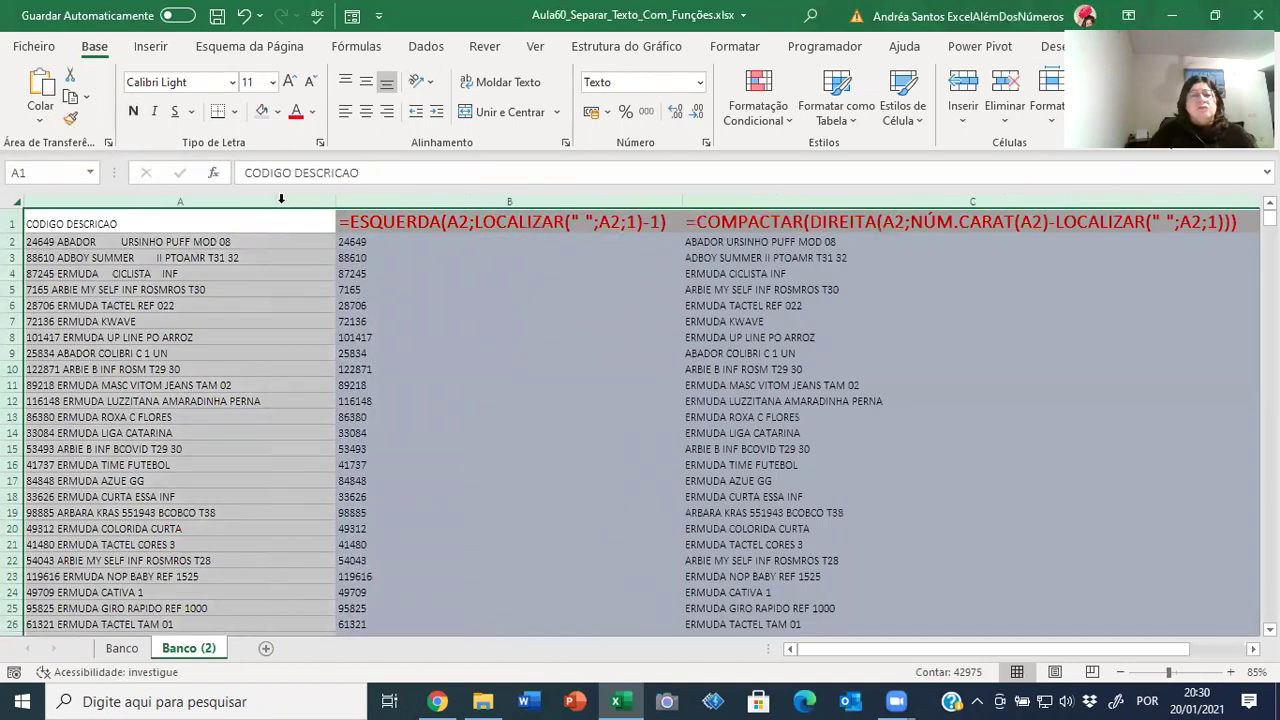
{"action": "left_click", "coordinate": [517, 306]}
{"action": "left_click", "coordinate": [512, 222]}
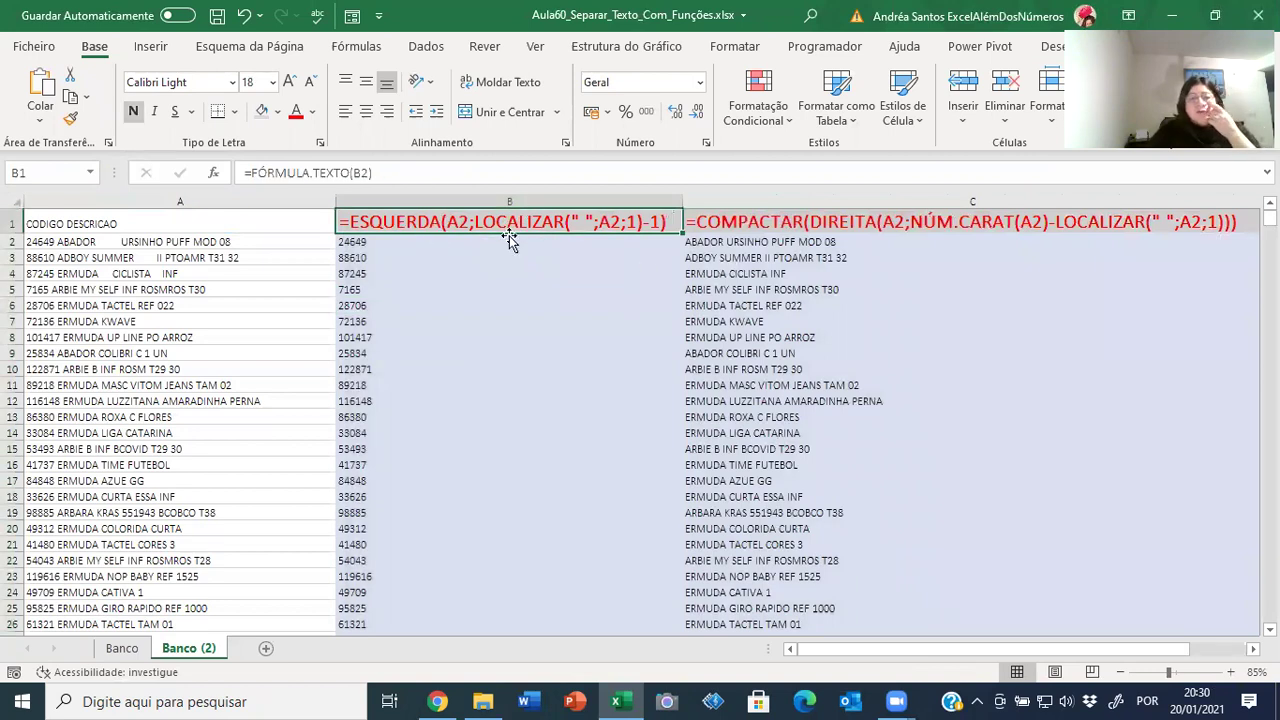
{"action": "left_click", "coordinate": [745, 219]}
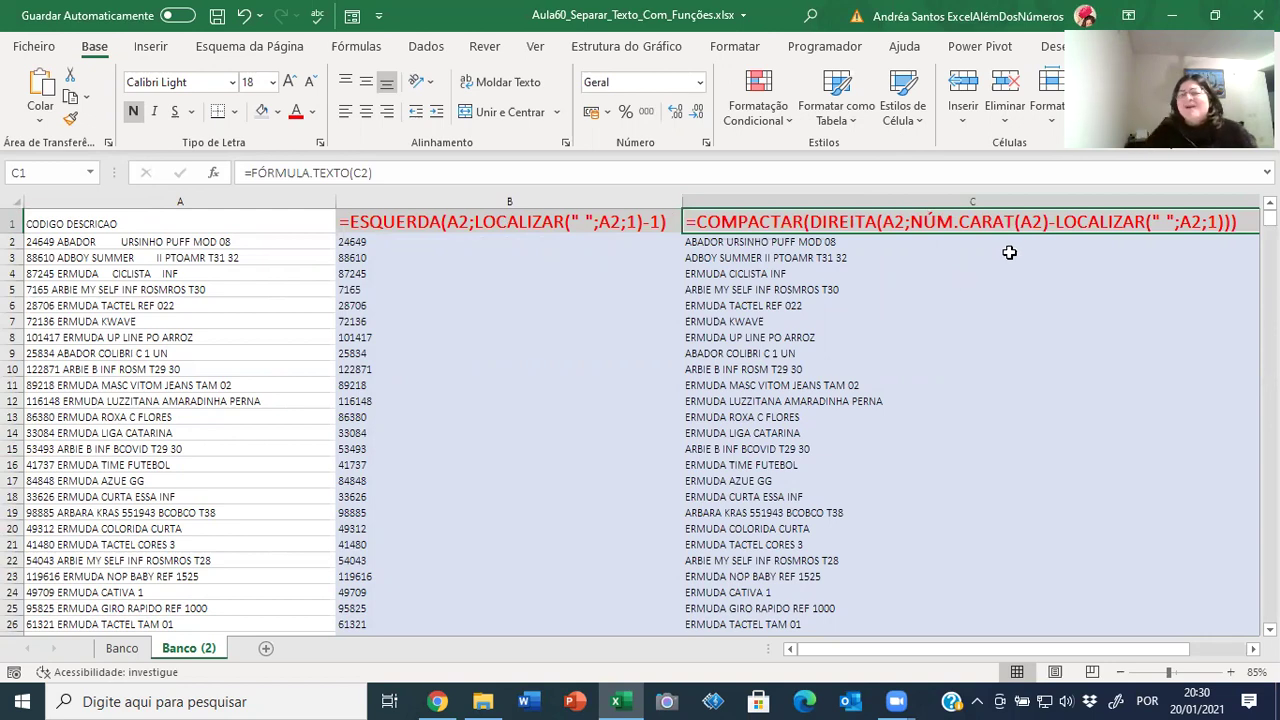
{"action": "key", "text": "alt+Tab"}
{"action": "key", "text": "alt+Tab"}
{"action": "key", "text": "alt+Tab"}
{"action": "key", "text": "alt+Tab"}
{"action": "key", "text": "alt+Tab"}
{"action": "key", "text": "alt+Tab"}
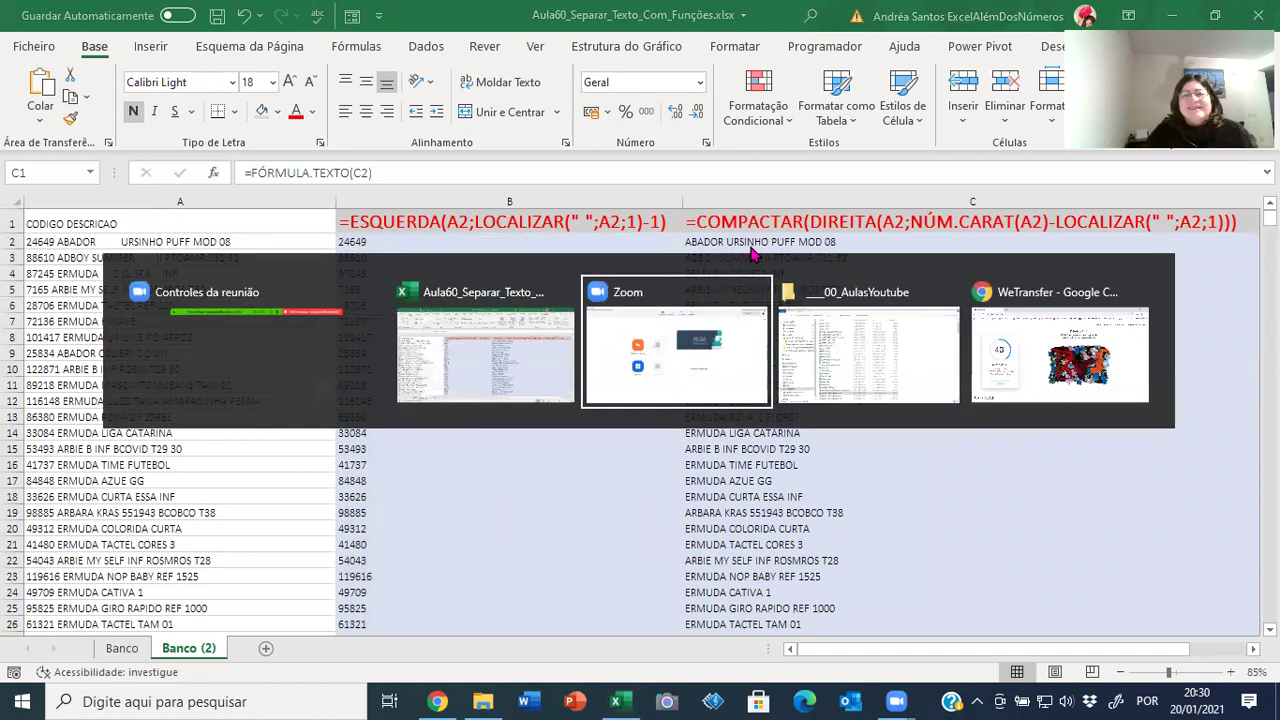